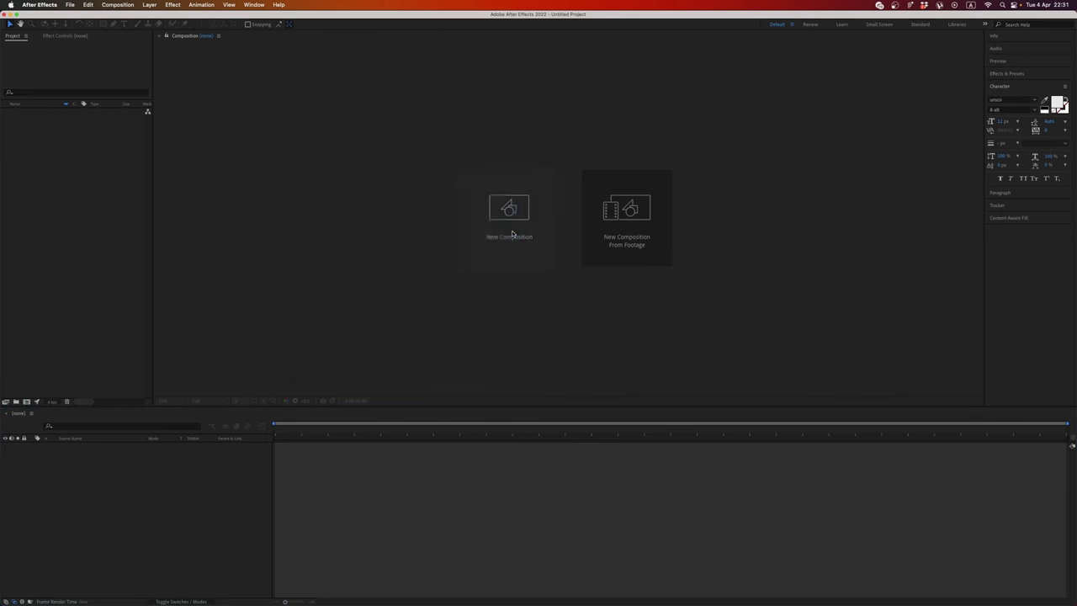
# Create a composition named MAIN with a width and height of 1000 px.
pyautogui.click(510, 221)
pyautogui.click(335, 202)
pyautogui.write('1000')
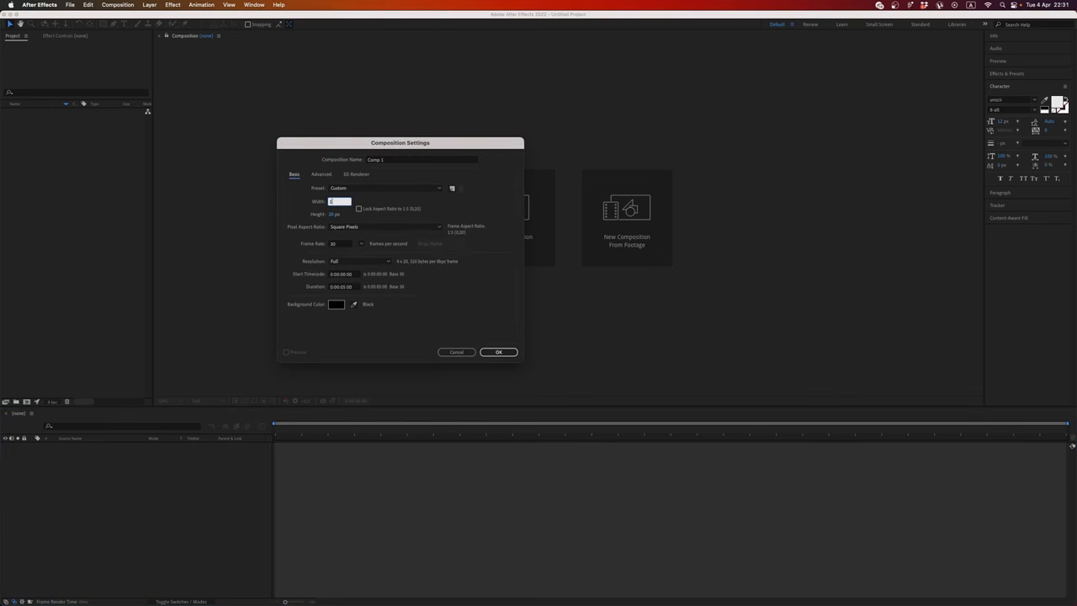
pyautogui.press('Tab')
pyautogui.write('1000')
pyautogui.click(392, 158)
pyautogui.write('MAIN')
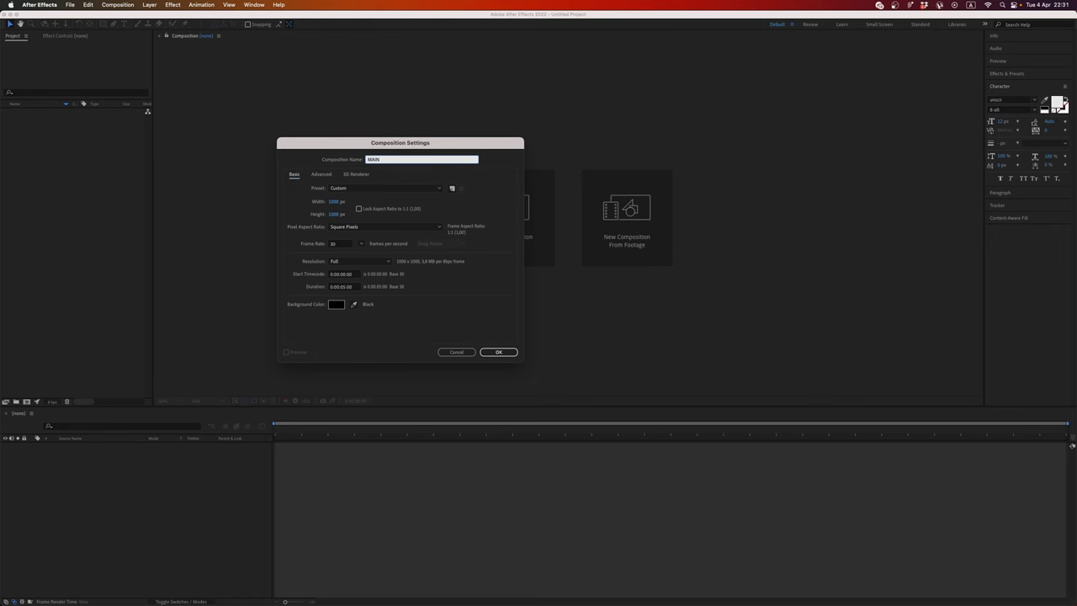
pyautogui.press('Return')
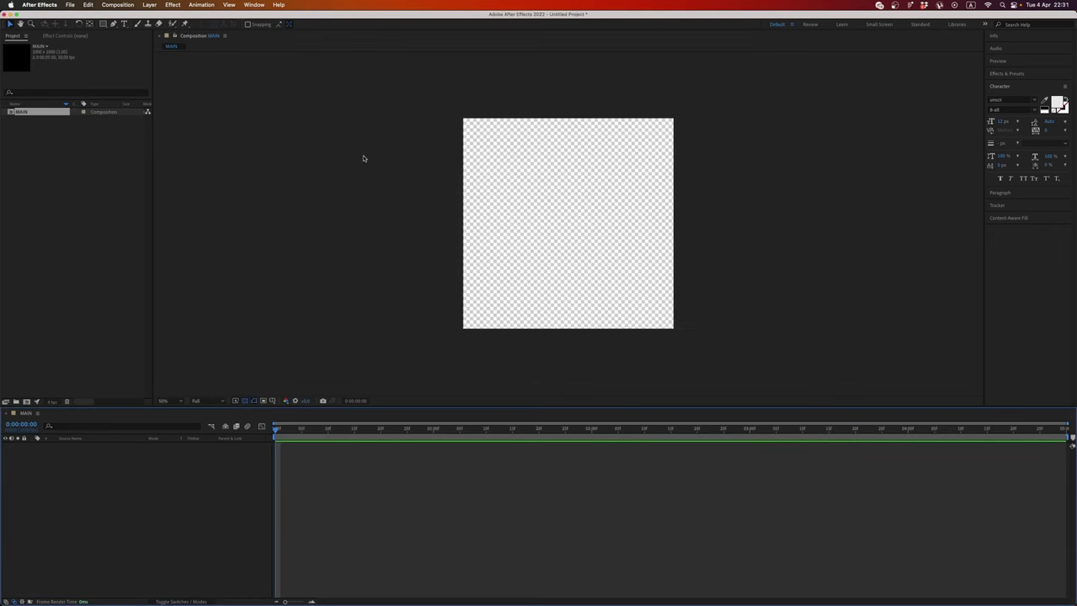
# Create a second composition named Shape 1 with a width and height of 20 px.
pyautogui.press('super+n')
pyautogui.click(336, 201)
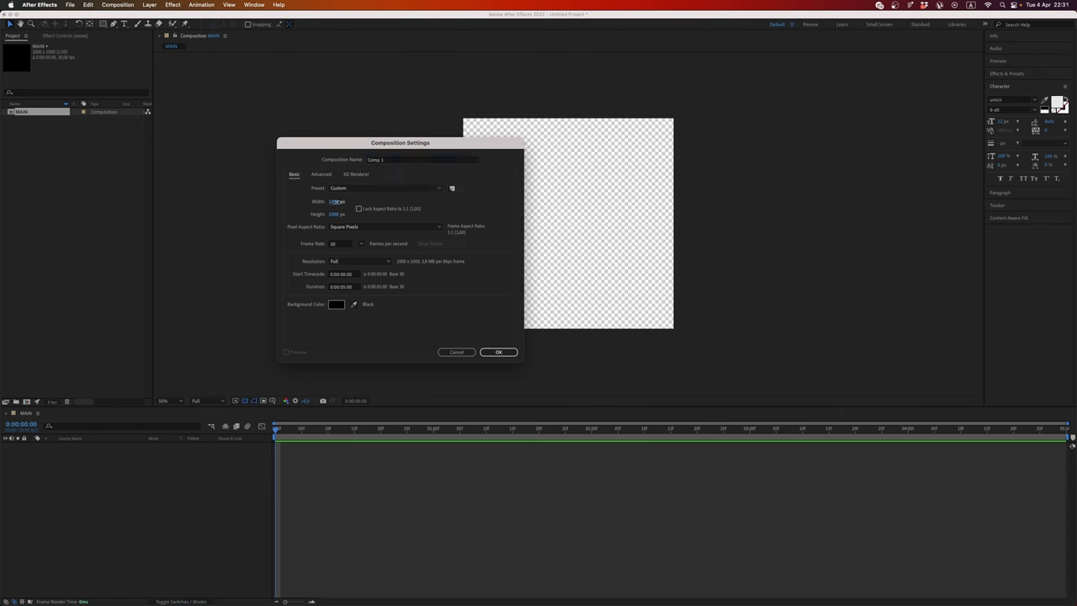
pyautogui.write('10')
pyautogui.press('Tab')
pyautogui.write('20')
pyautogui.click(356, 200)
pyautogui.moveTo(389, 160); pyautogui.dragTo(363, 159)
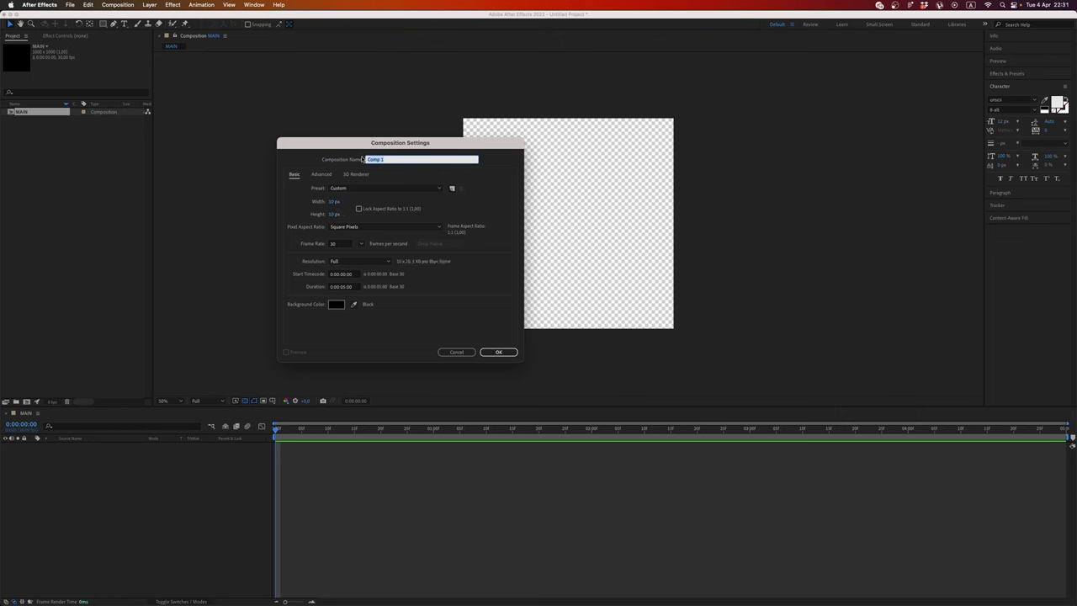
pyautogui.write('Shape')
pyautogui.press('Return')
# Add a rectangle shape layer filling the whole Shape 1 composition and change its fill colour to blue.
pyautogui.scroll(6, 573, 226)
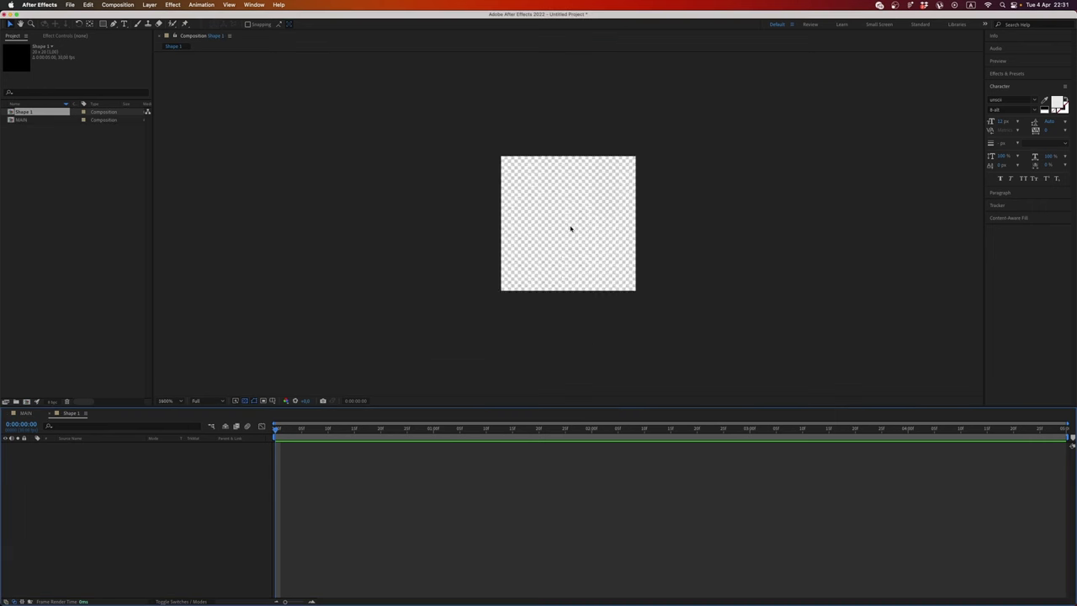
pyautogui.doubleClick(103, 24)
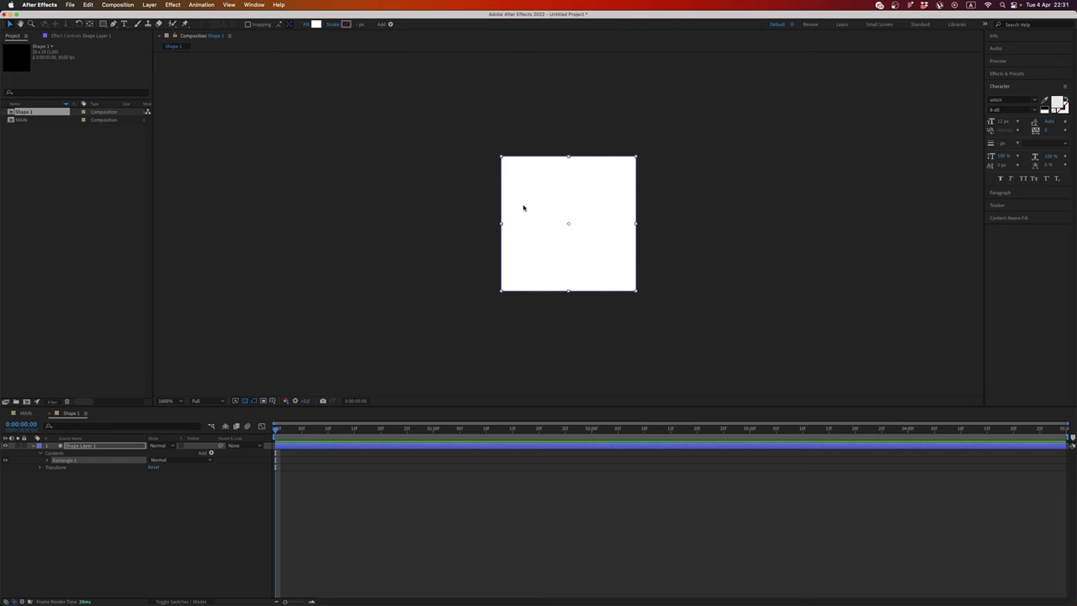
pyautogui.press('.')
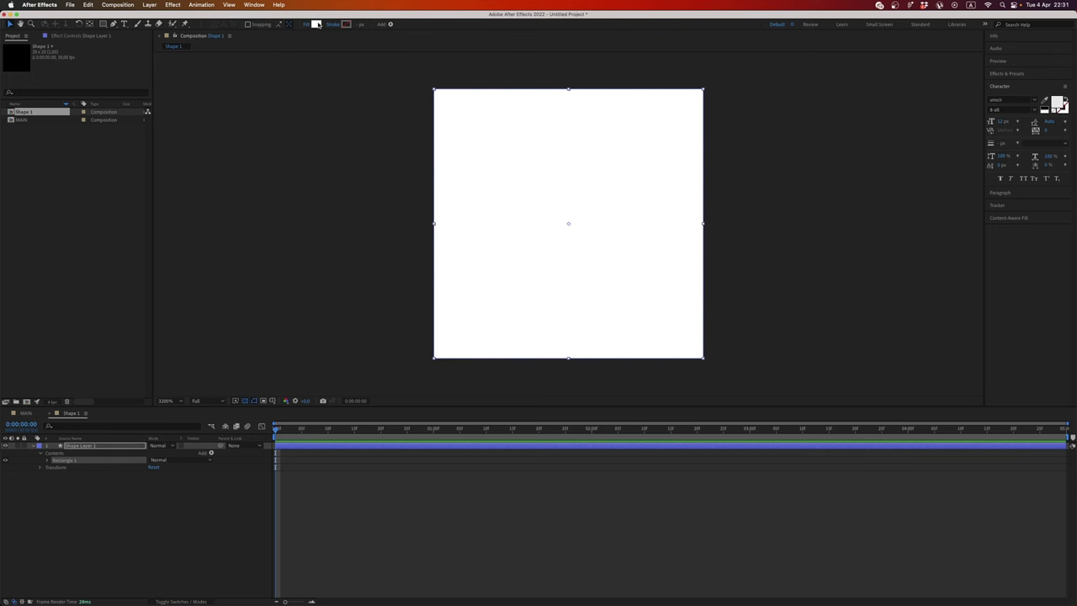
pyautogui.click(317, 23)
pyautogui.click(554, 283)
pyautogui.click(541, 254)
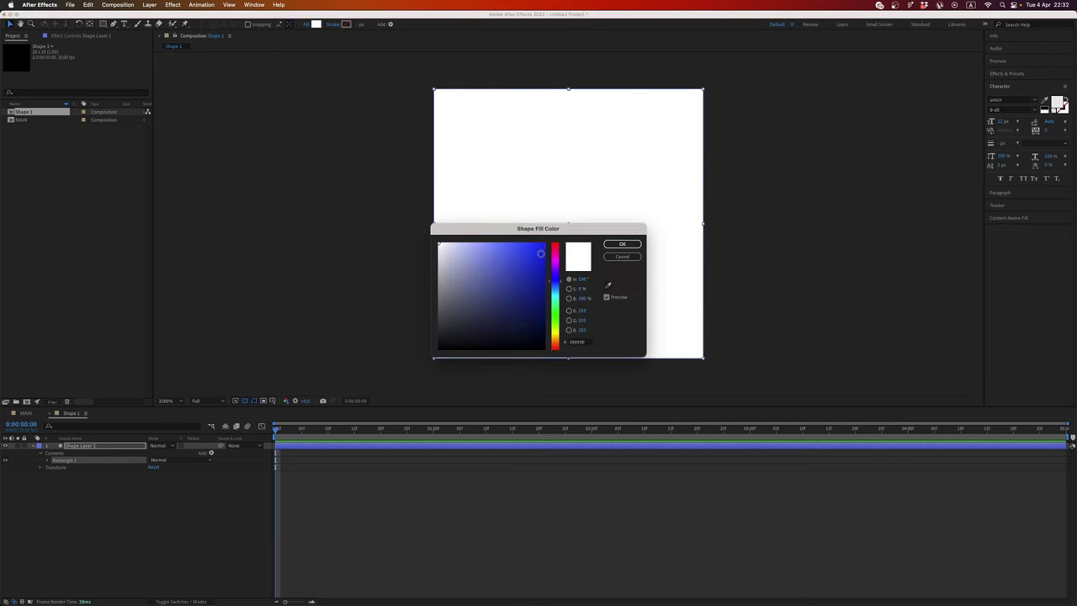
pyautogui.click(623, 244)
# Scale the blue rectangle's shape layer to 90%.
pyautogui.press('s')
pyautogui.click(186, 460)
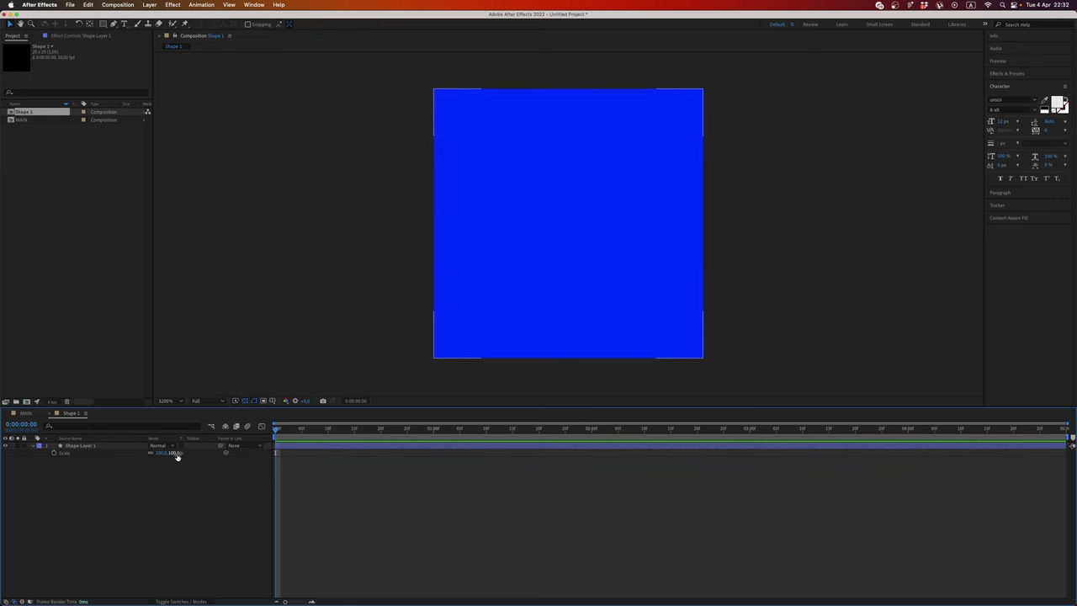
pyautogui.click(177, 453)
pyautogui.write('90')
pyautogui.press('Return')
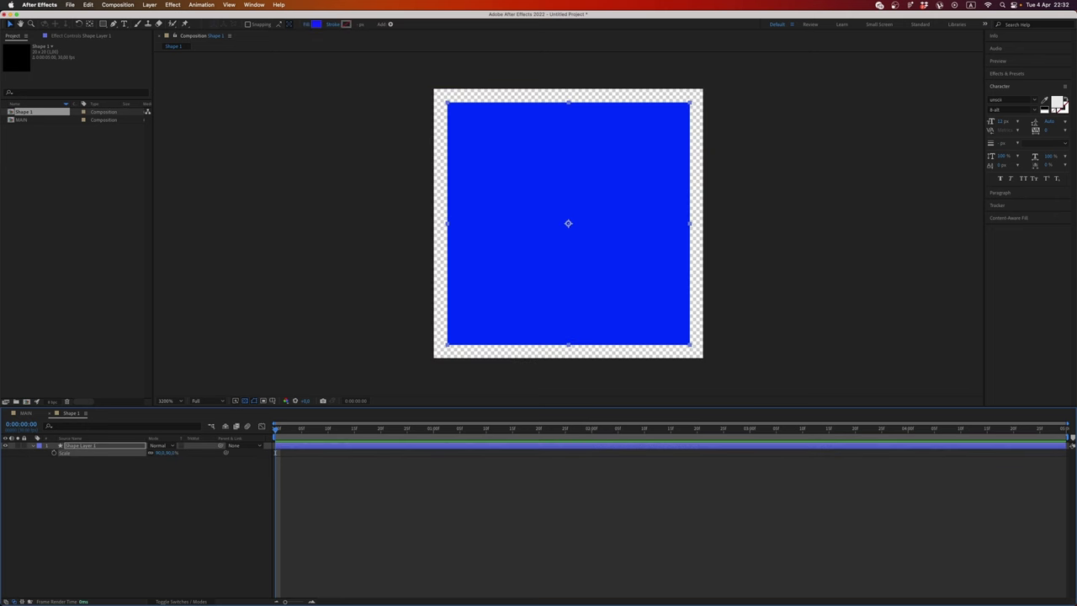
pyautogui.click(174, 510)
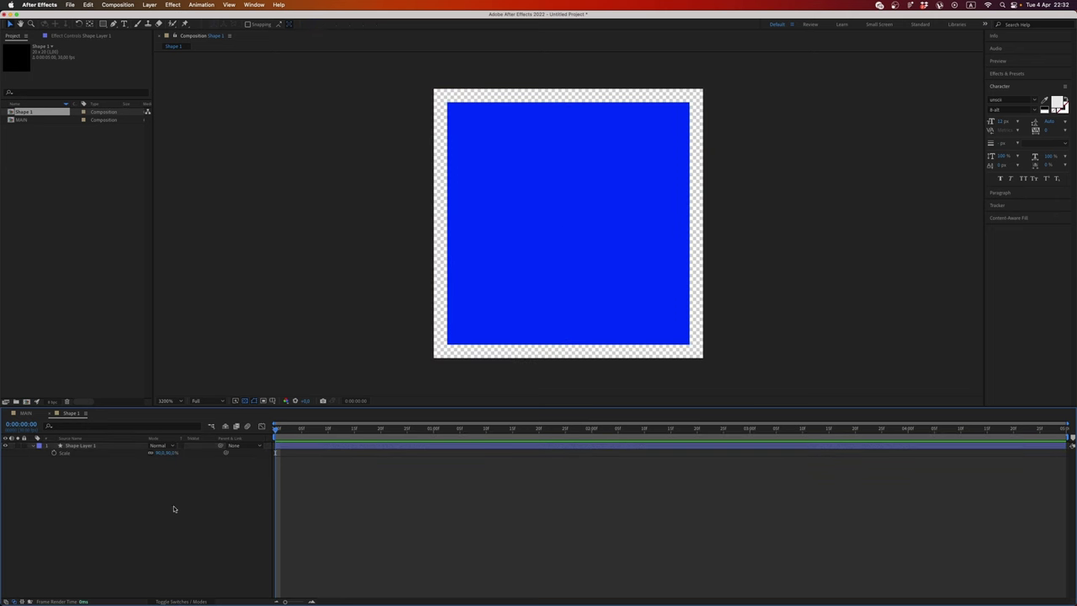
# Add a 1000 x 1000 px black solid to the MAIN composition and apply the Fractal Noise effect to it.
pyautogui.click(25, 415)
pyautogui.press('super+y')
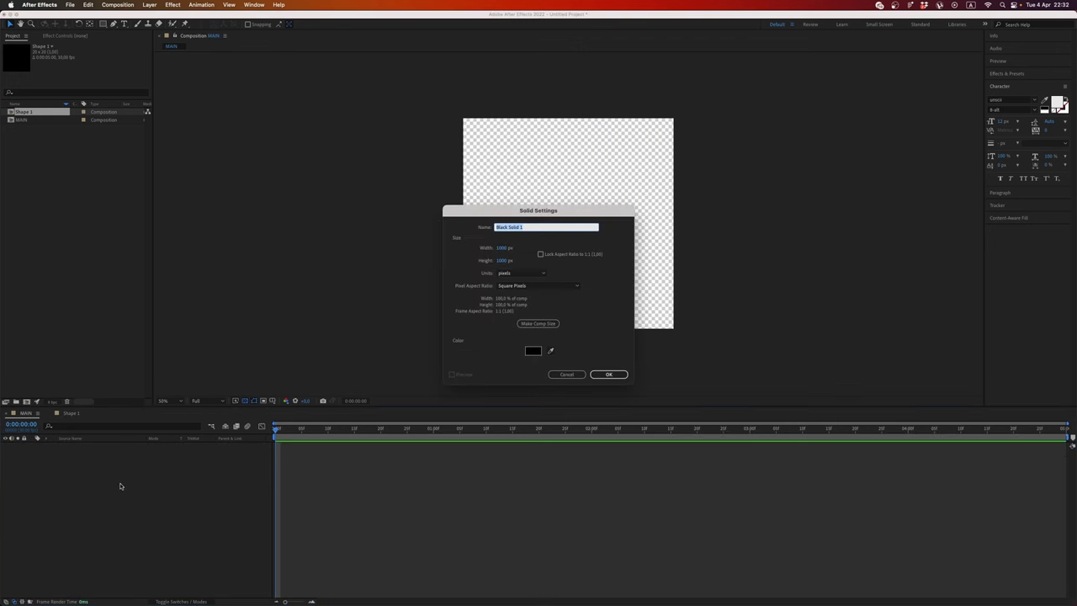
pyautogui.click(610, 374)
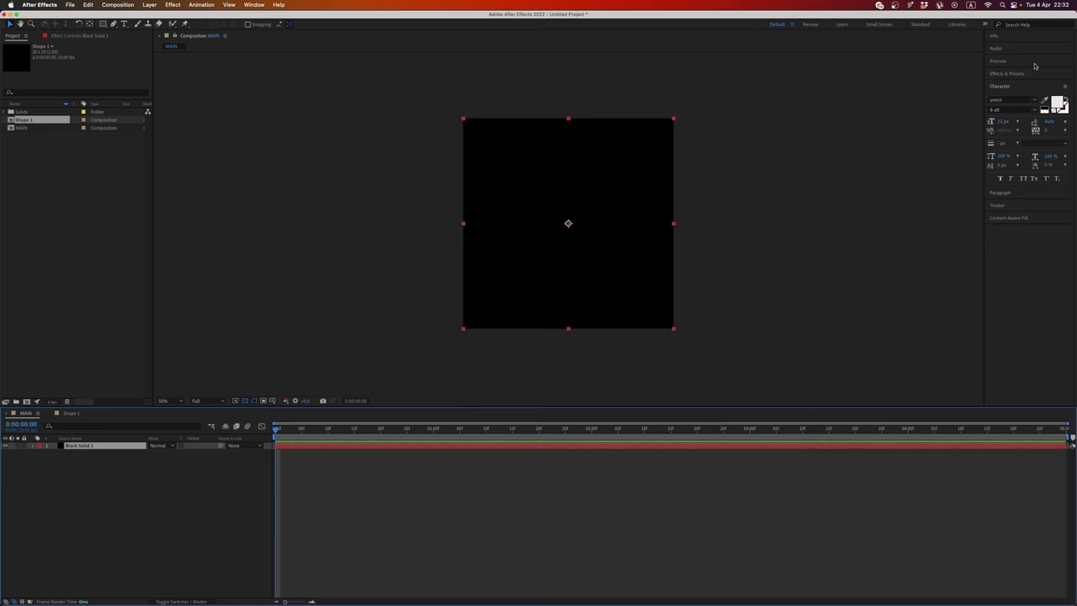
pyautogui.click(1007, 74)
pyautogui.click(990, 86)
pyautogui.write('frac')
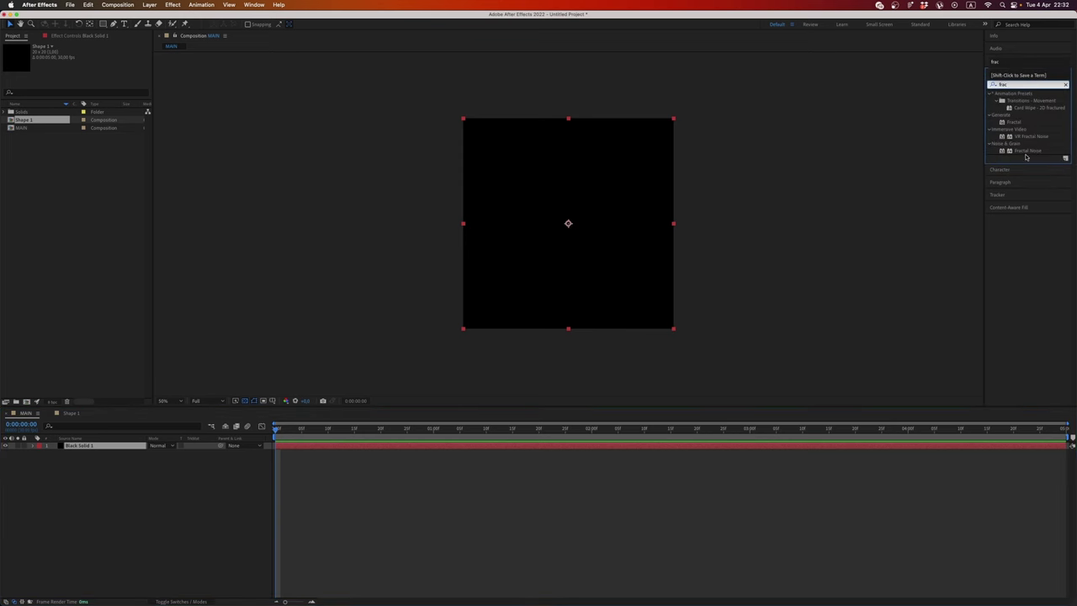
pyautogui.doubleClick(1027, 152)
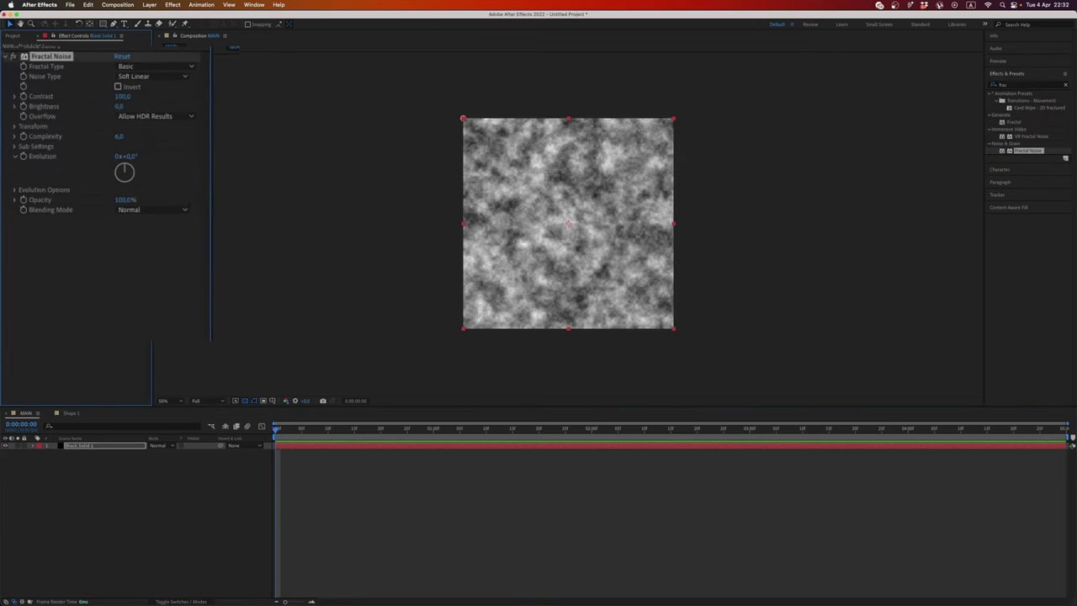
# Set the Fractal Noise contrast to 542, its transform scale to 314 and its complexity to 1.
pyautogui.moveTo(129, 99); pyautogui.dragTo(288, 95)
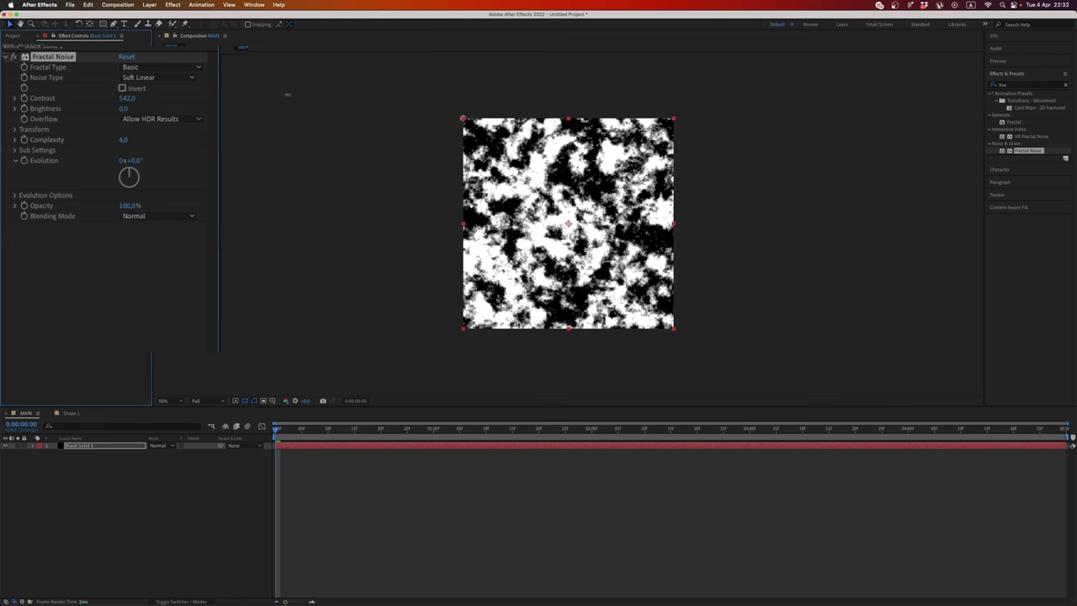
pyautogui.click(16, 130)
pyautogui.moveTo(129, 164); pyautogui.dragTo(254, 161)
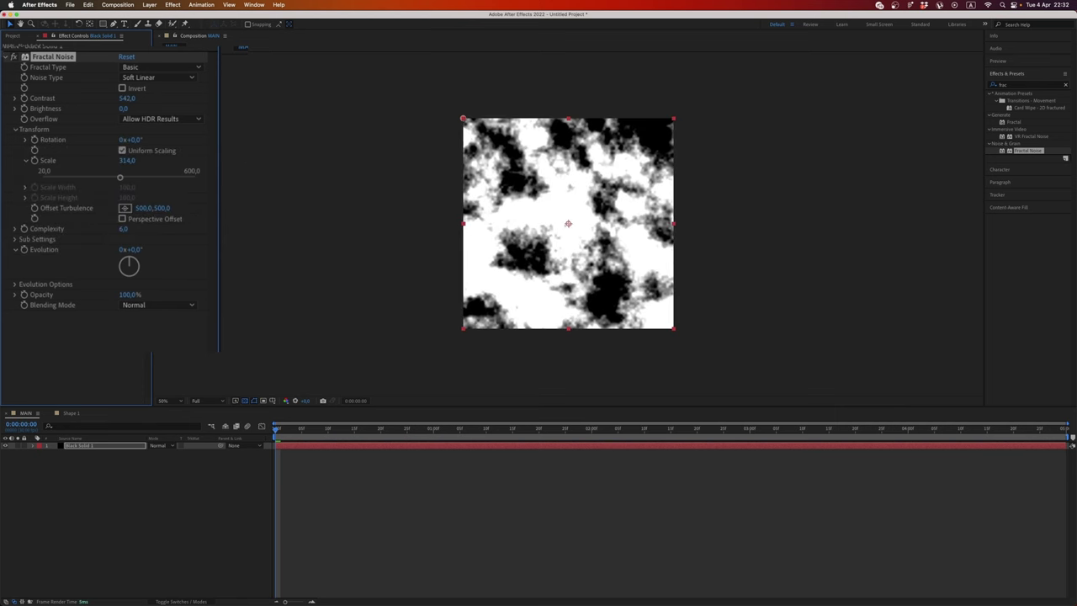
pyautogui.click(123, 229)
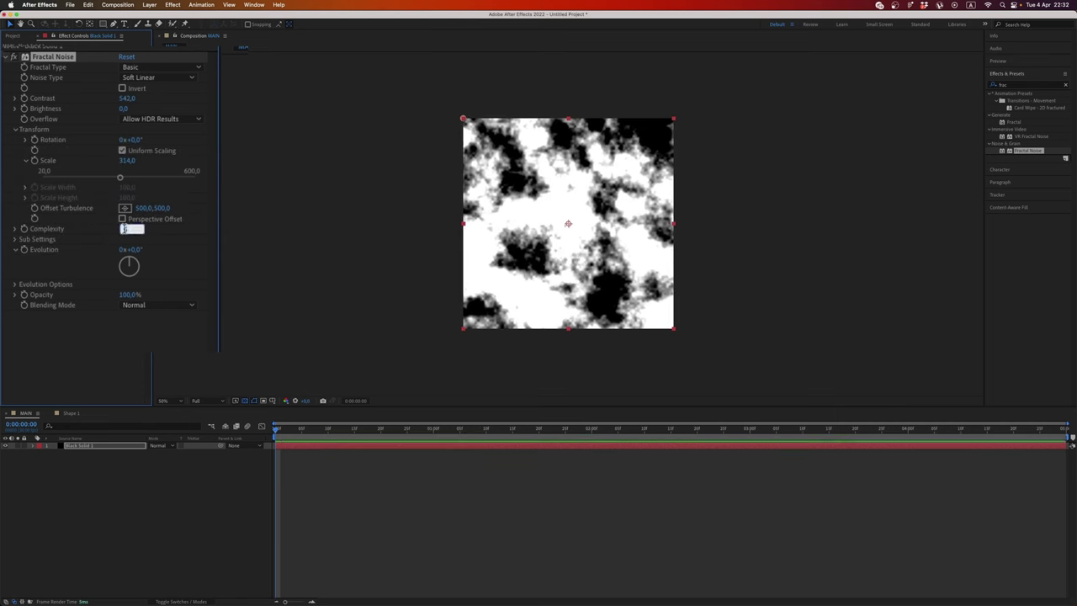
pyautogui.write('1')
pyautogui.press('Return')
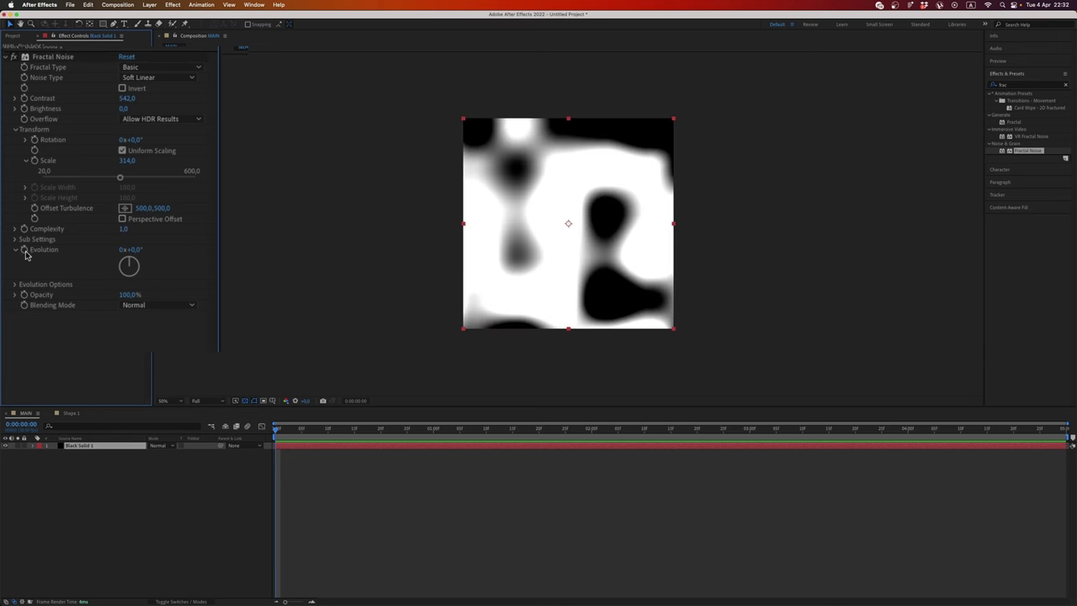
# Drive the Fractal Noise evolution with the expression time*100; and preview the animation.
pyautogui.keyDown('alt'); pyautogui.click(25, 250); pyautogui.keyUp('alt')
pyautogui.write('time*100;')
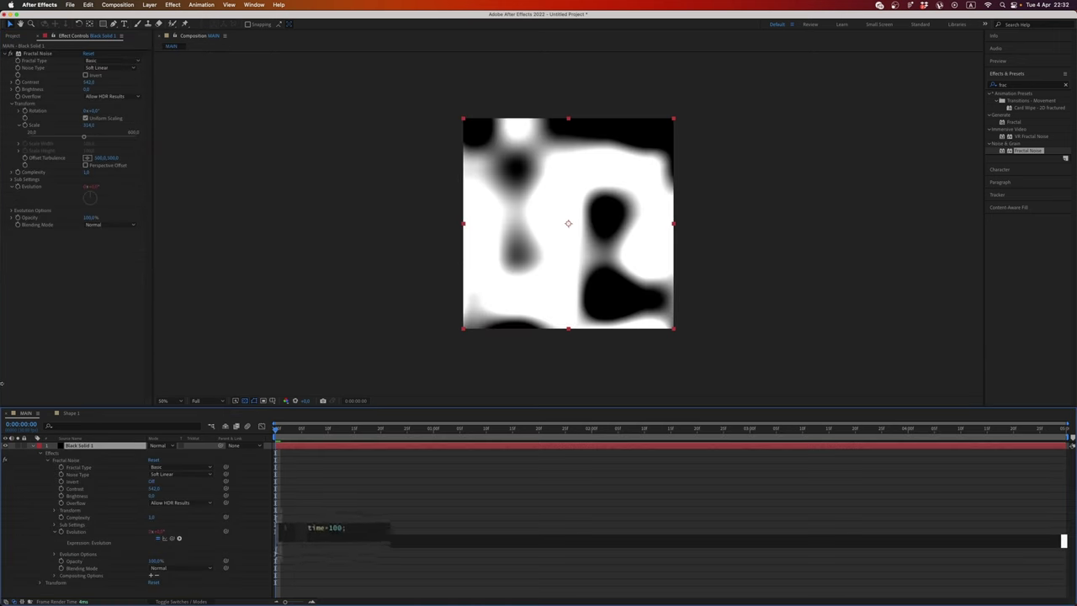
pyautogui.click(34, 481)
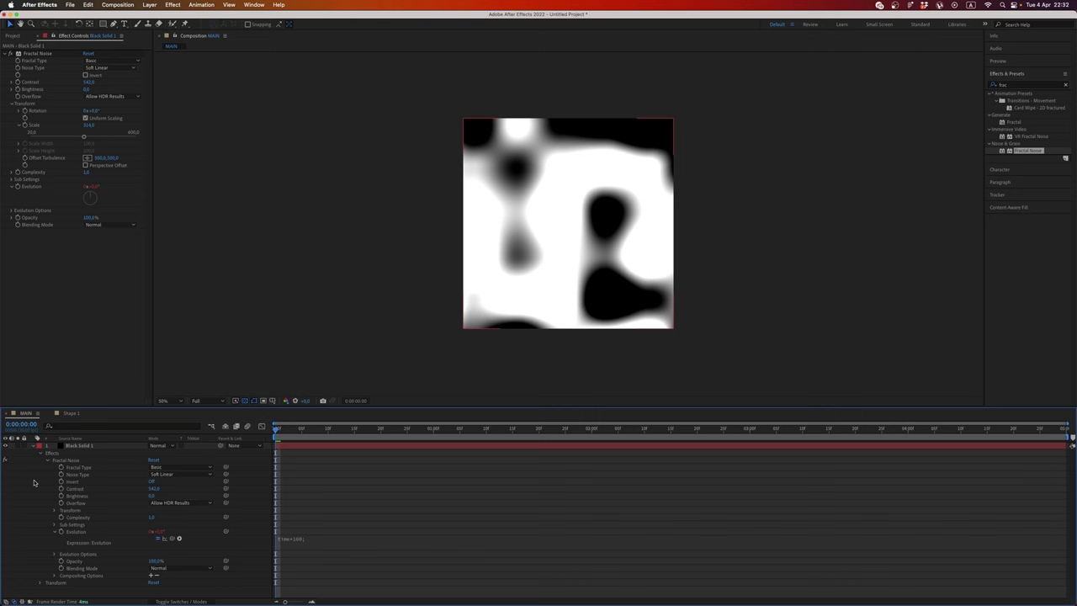
pyautogui.press('space')
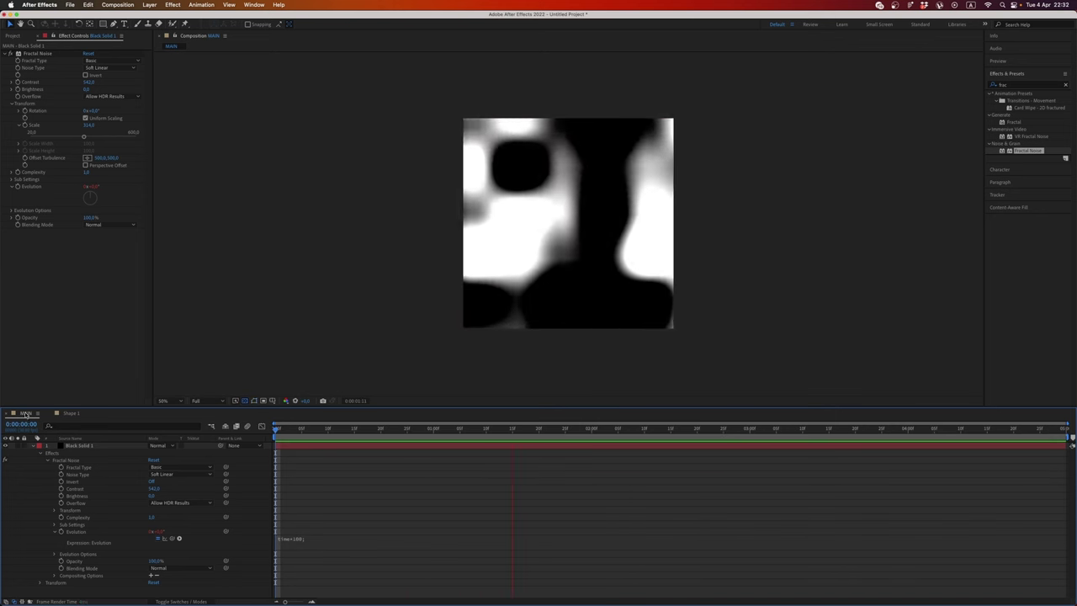
# Pre-compose the noise solid as Footage, moving all attributes into the new composition.
pyautogui.click(34, 445)
pyautogui.click(70, 446)
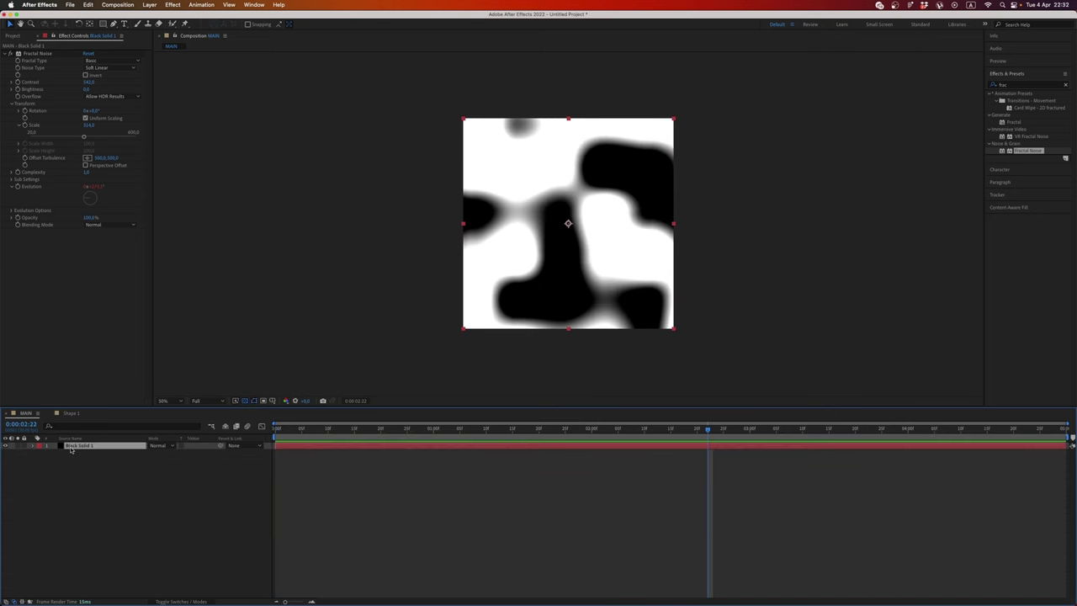
pyautogui.press('super+shift+c')
pyautogui.write('F')
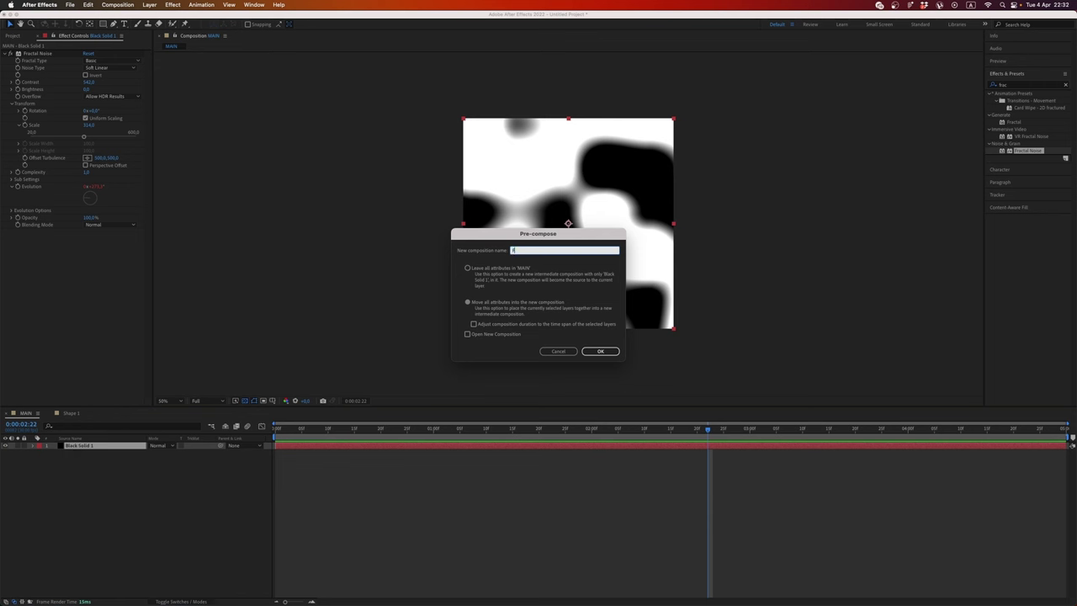
pyautogui.write('ootage')
pyautogui.press('Return')
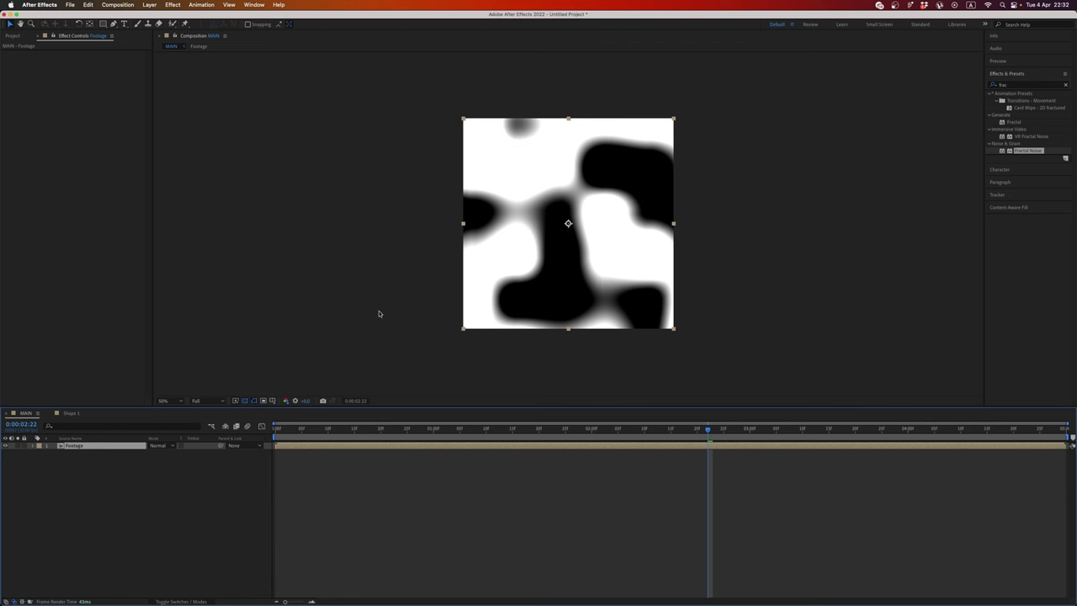
# Find the Mosaic effect among the Stylize effects and apply it to the Footage layer.
pyautogui.click(991, 85)
pyautogui.write('Mosa')
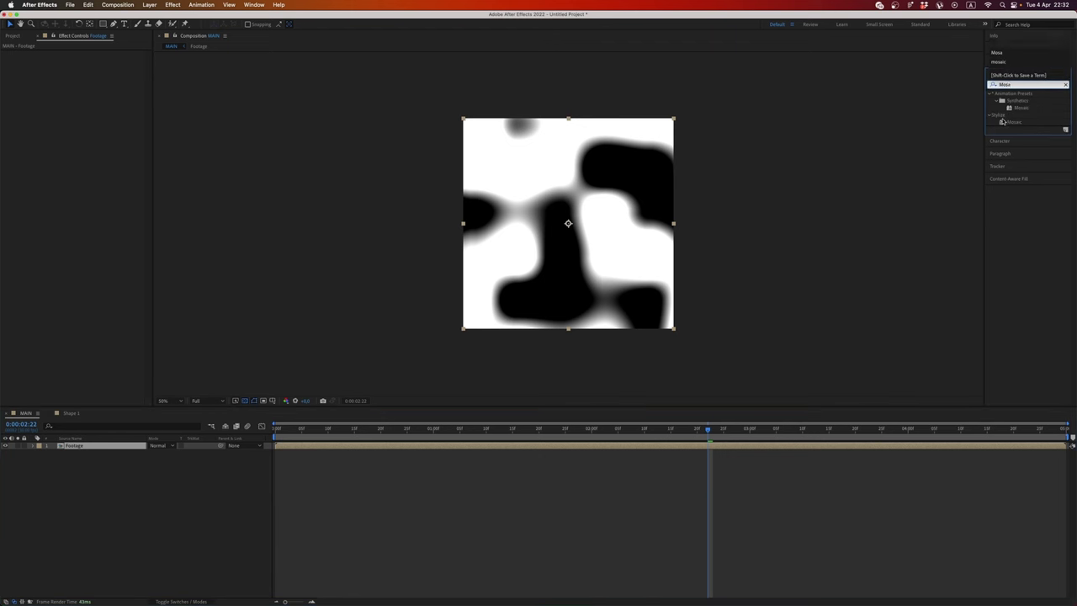
pyautogui.doubleClick(1006, 122)
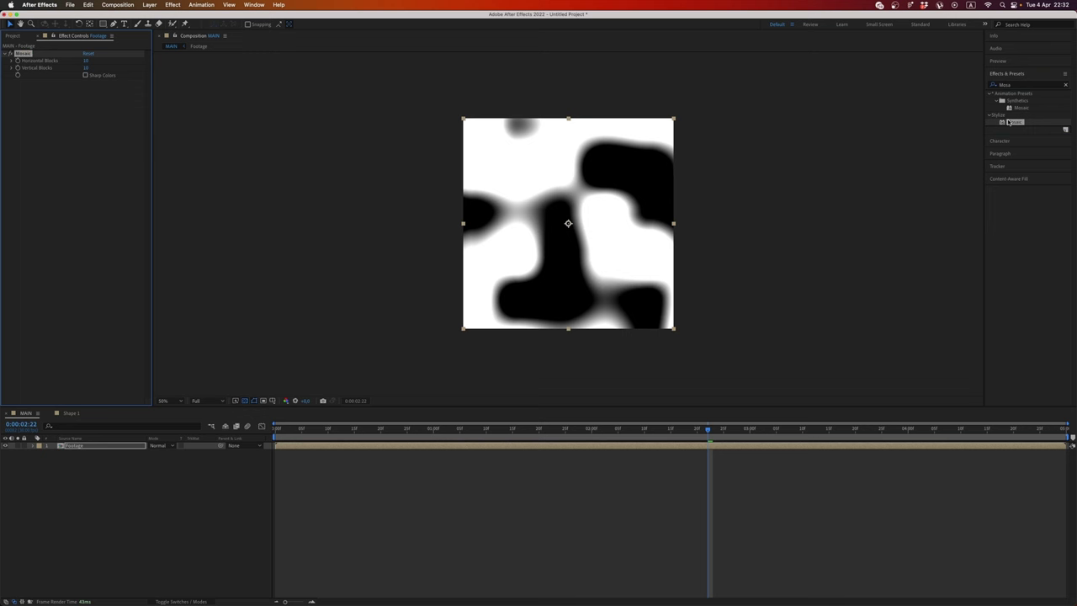
# Set Mosaic's horizontal blocks to 1000/20 and vertical blocks to 50, and enable Sharp Colors.
pyautogui.click(122, 66)
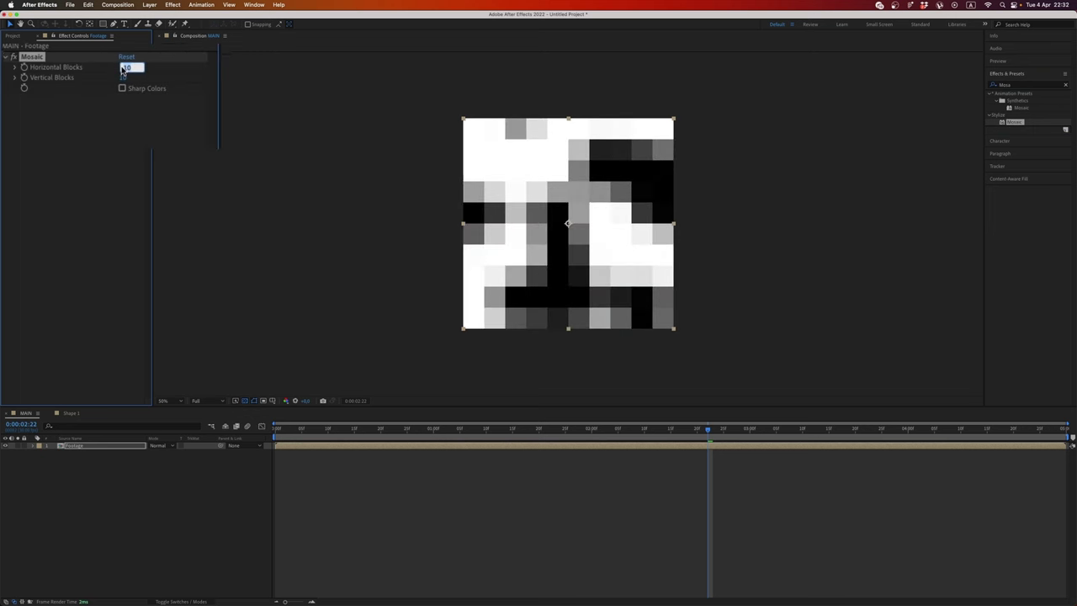
pyautogui.write('1000/')
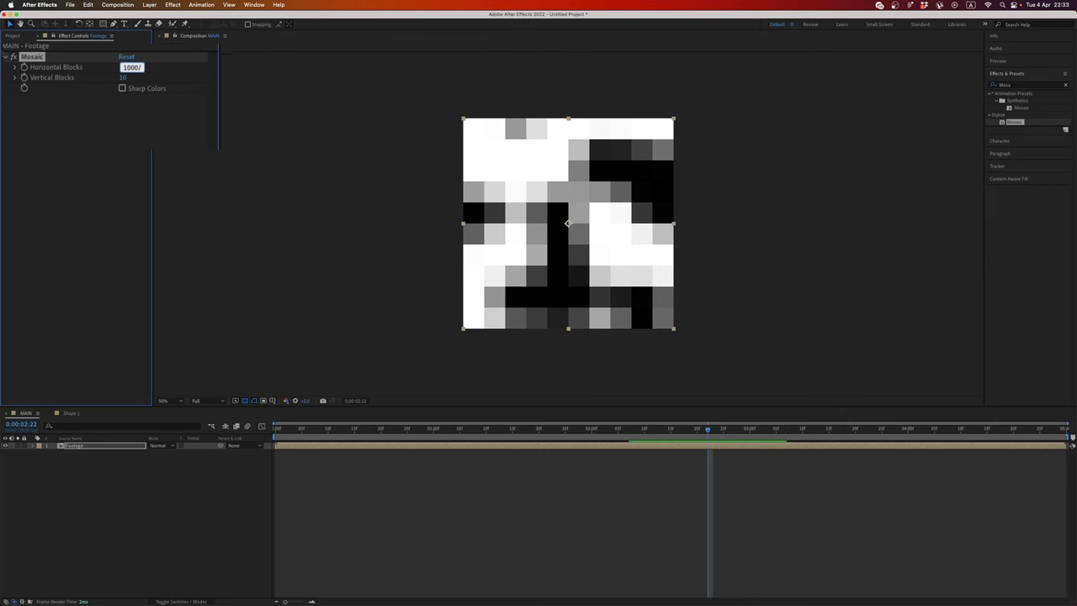
pyautogui.write('2')
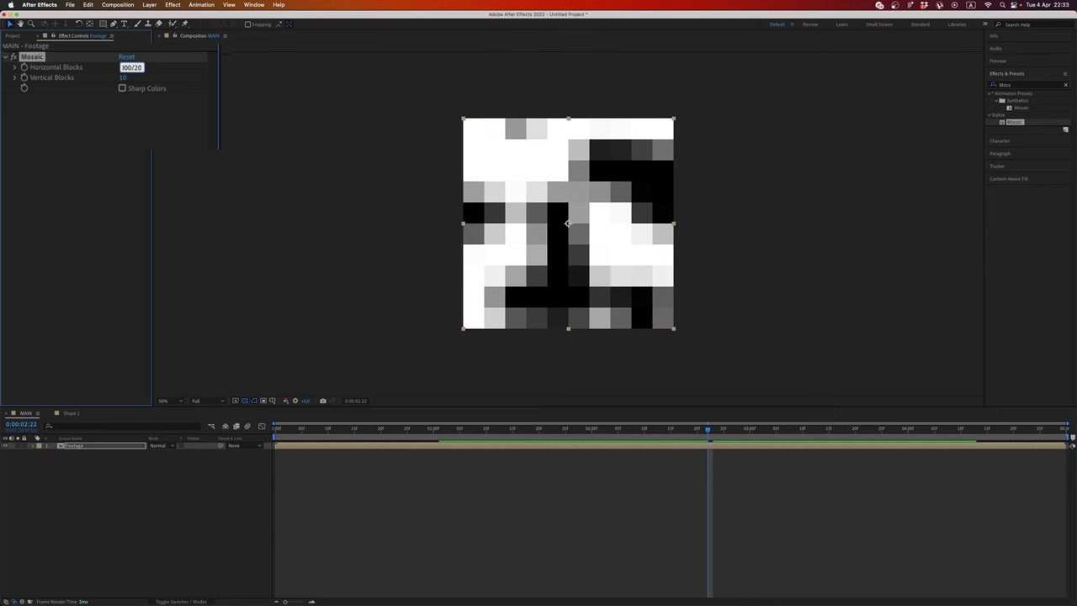
pyautogui.write('0')
pyautogui.press('Return')
pyautogui.click(126, 67)
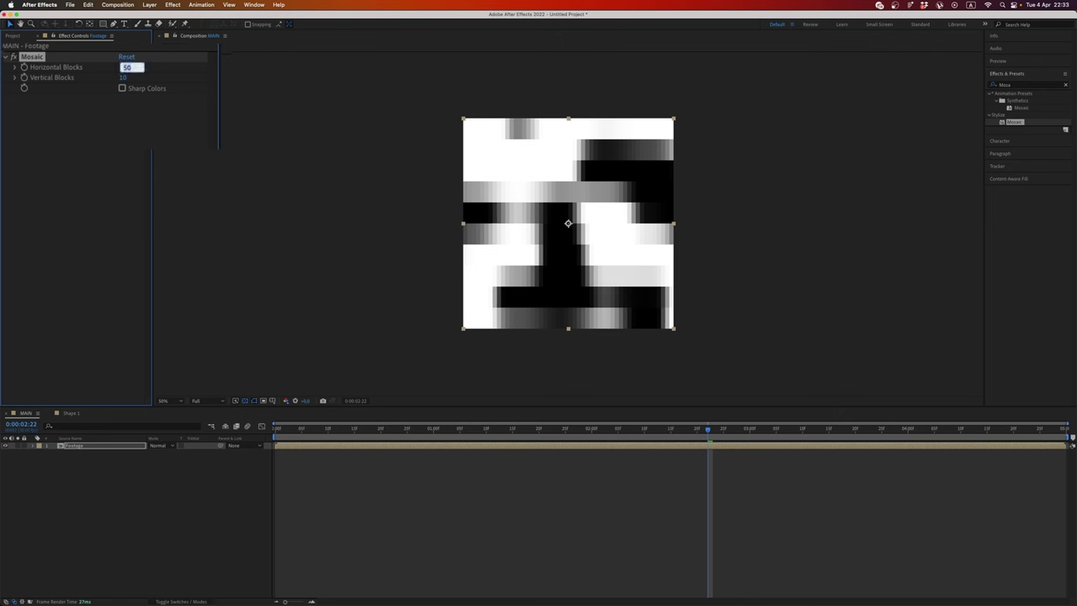
pyautogui.press('Return')
pyautogui.click(123, 77)
pyautogui.press('super+v')
pyautogui.click(128, 98)
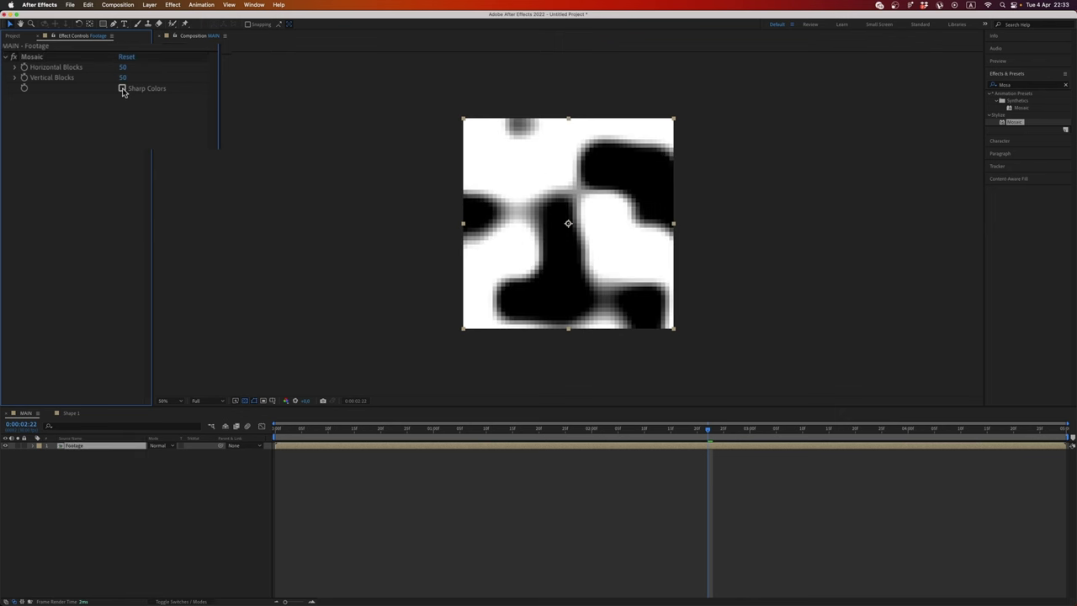
pyautogui.click(122, 88)
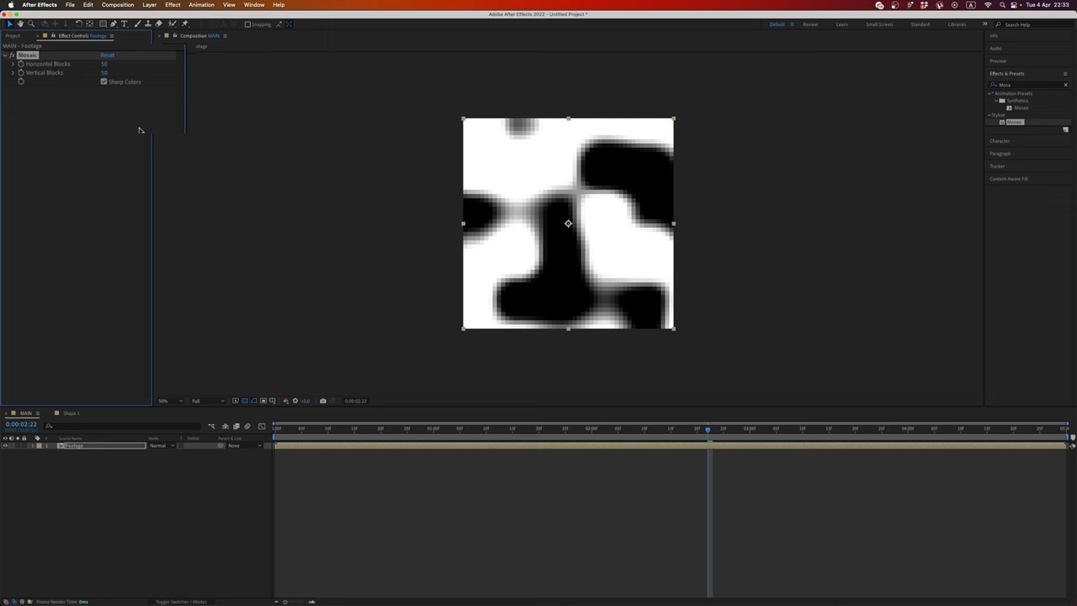
# Place the Shape 1 composition in the MAIN timeline above the Footage layer.
pyautogui.click(12, 37)
pyautogui.moveTo(24, 123); pyautogui.dragTo(78, 452)
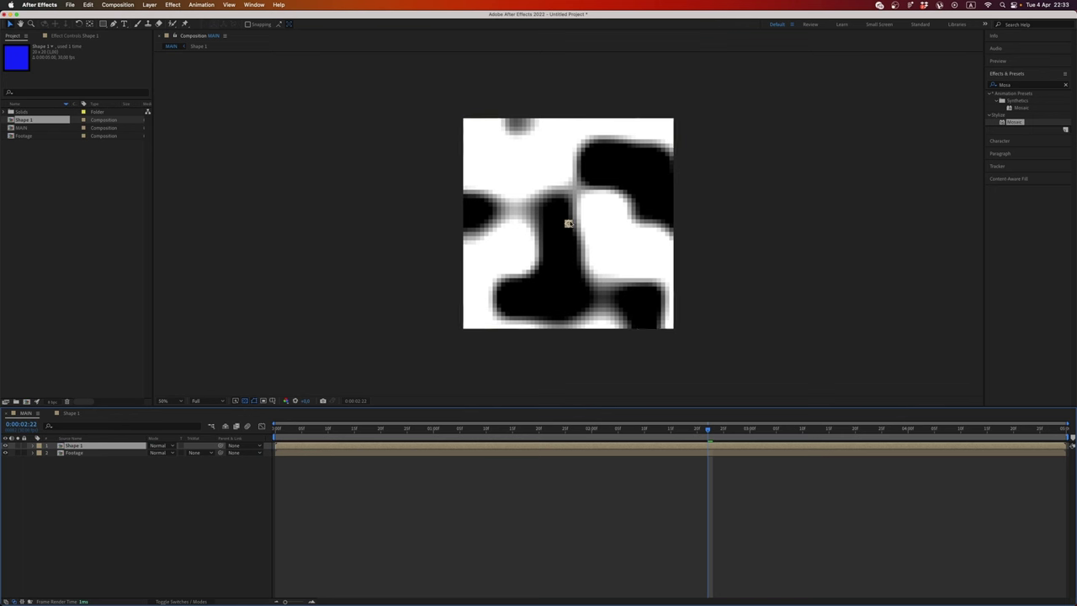
# Create a black 1000 × 1000 px solid named BG, place it beneath all other MAIN layers and lock it.
pyautogui.scroll(6, 569, 223)
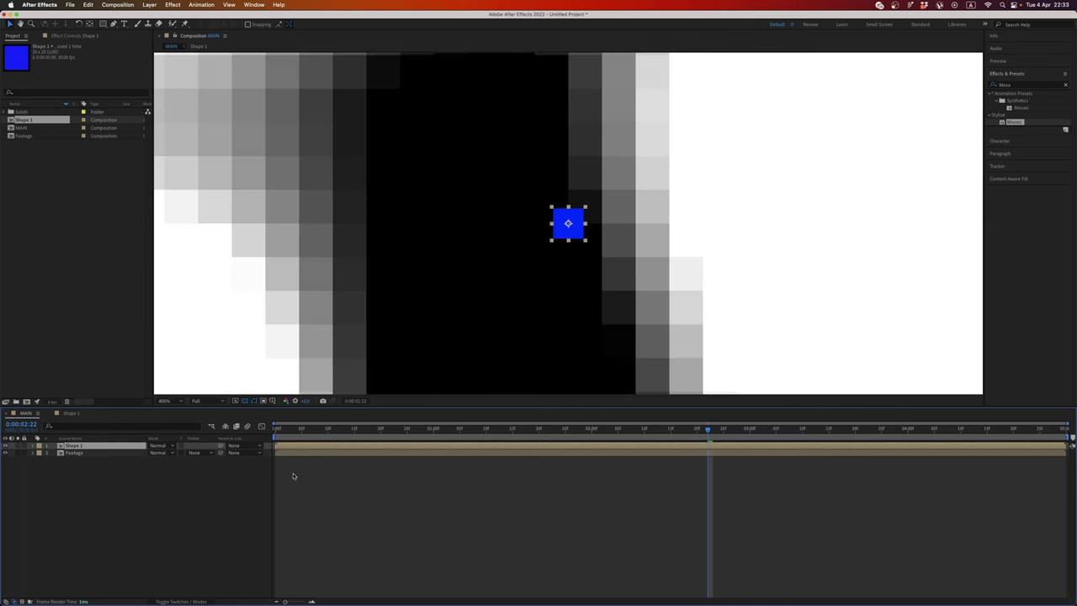
pyautogui.press('super+y')
pyautogui.write('BG')
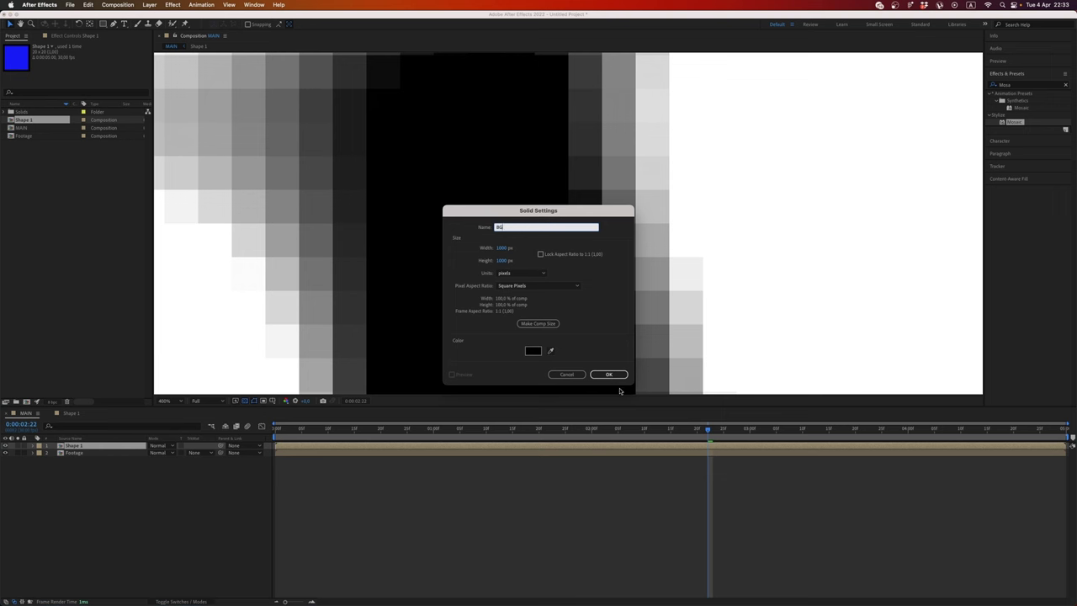
pyautogui.click(610, 376)
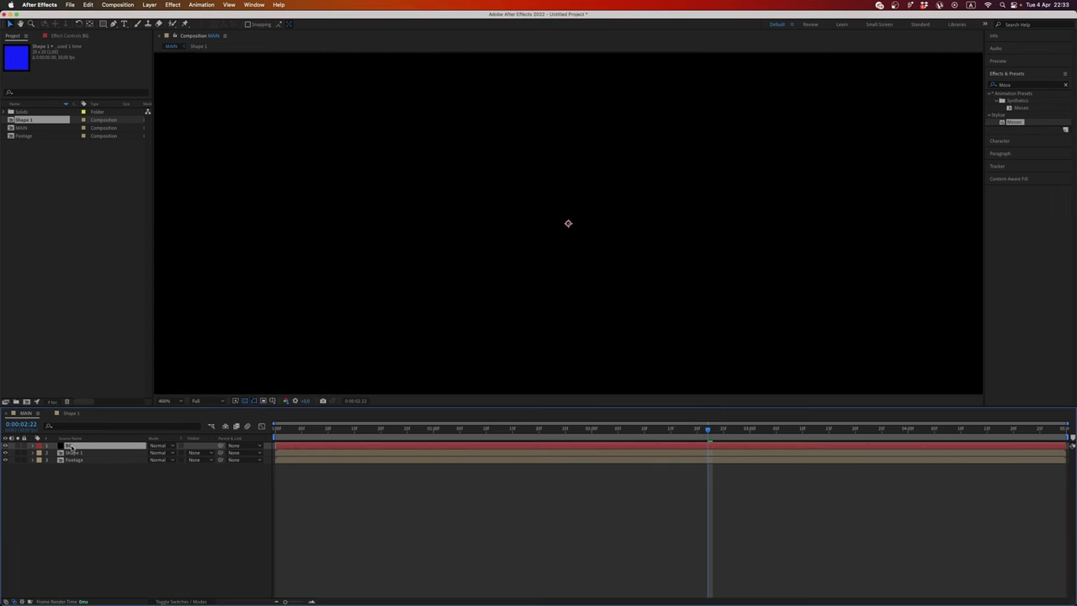
pyautogui.moveTo(72, 447); pyautogui.dragTo(40, 466)
# Move the Shape 1 layer's anchor point from its center to the square's top-left corner.
pyautogui.click(74, 446)
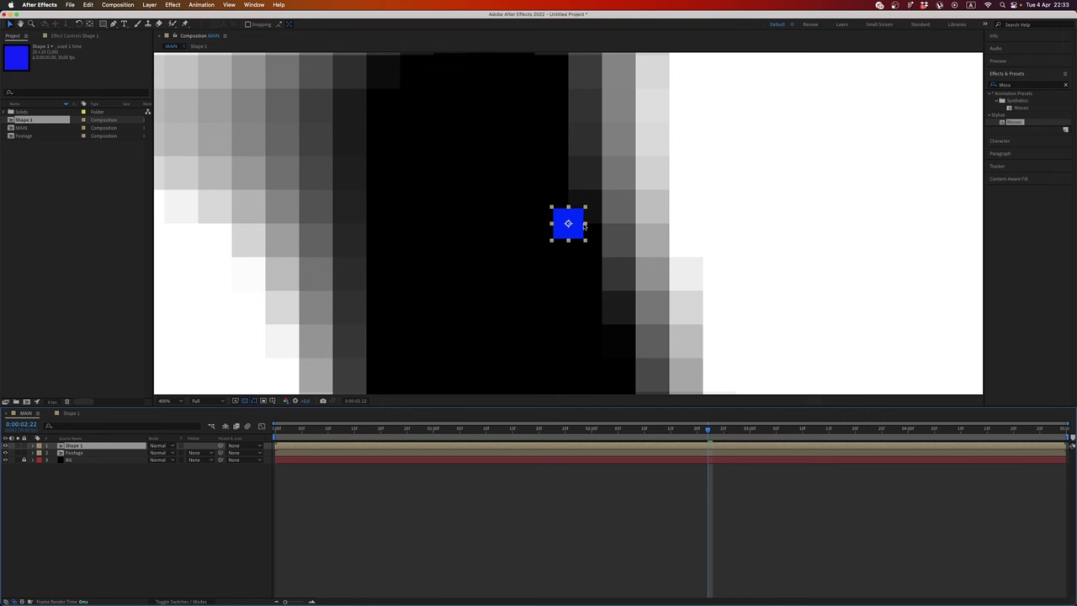
pyautogui.press('y')
pyautogui.moveTo(569, 225); pyautogui.dragTo(552, 207)
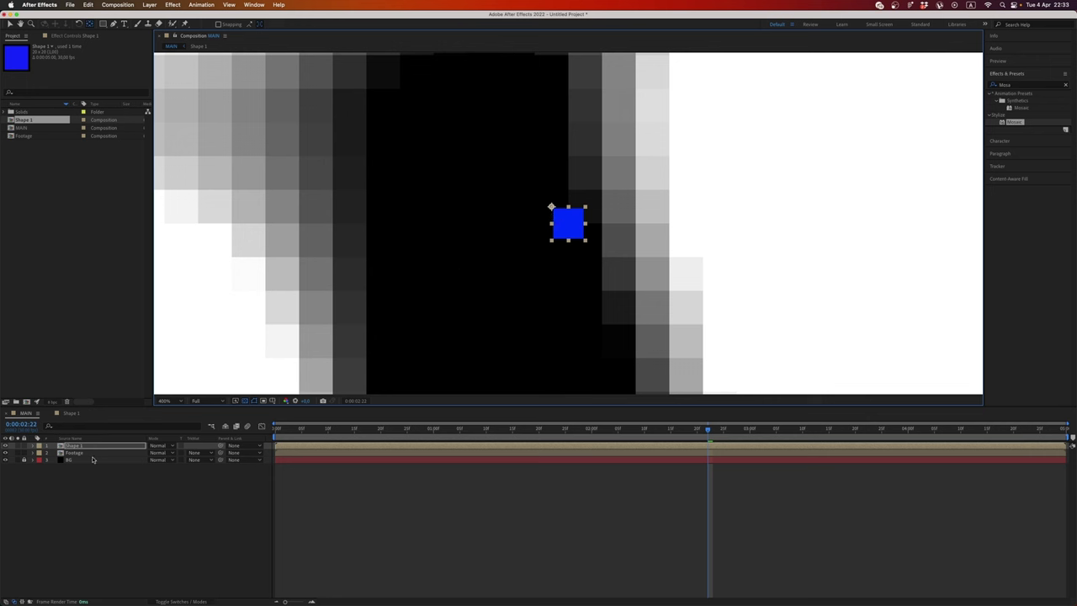
# Set the Shape 1 layer's position to 0, 0 so it sits in the composition's top-left corner.
pyautogui.hotkey('alt', 'shift', 'p')
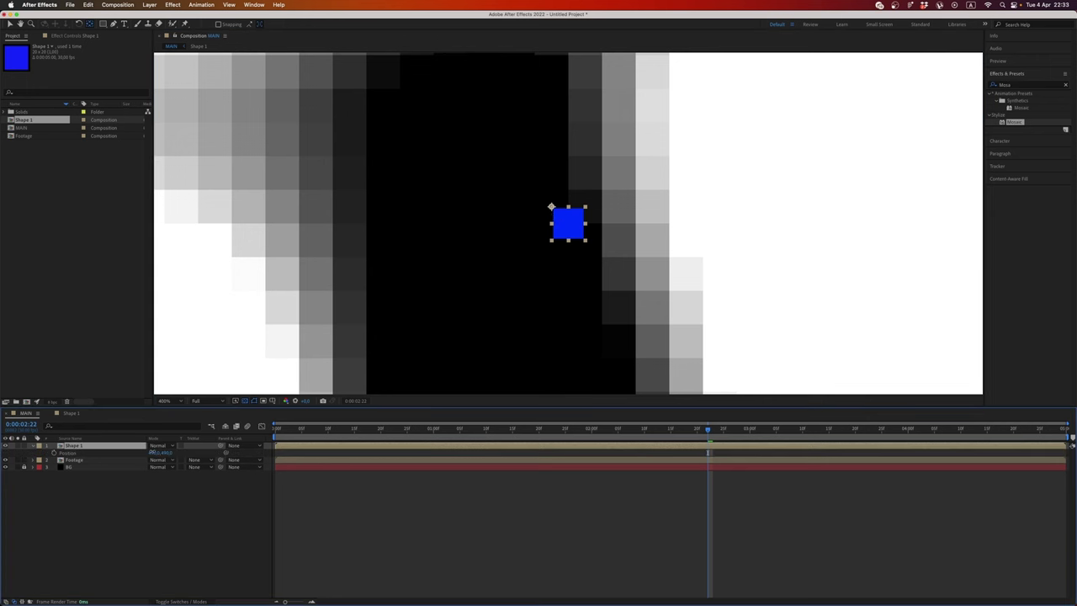
pyautogui.click(155, 453)
pyautogui.write('390')
pyautogui.press('Tab')
pyautogui.write('0')
pyautogui.click(146, 566)
pyautogui.scroll(-3, 362, 288)
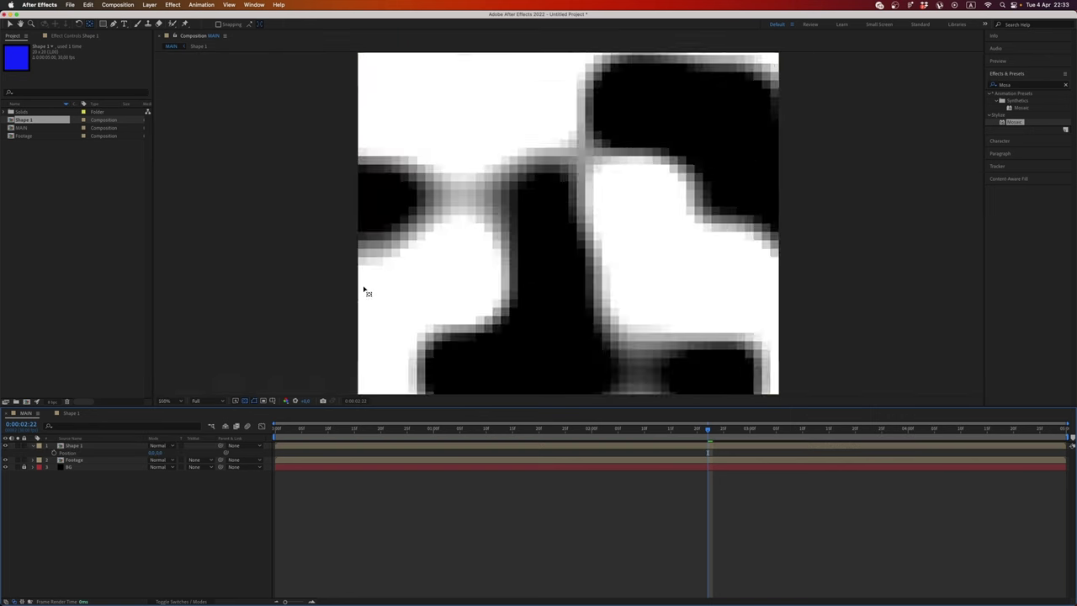
pyautogui.moveTo(490, 186); pyautogui.dragTo(478, 221)
# Apply CC RepeTile to the Shape 1 layer with Expand Right and Expand Down both set to 980.
pyautogui.press('v')
pyautogui.click(423, 153)
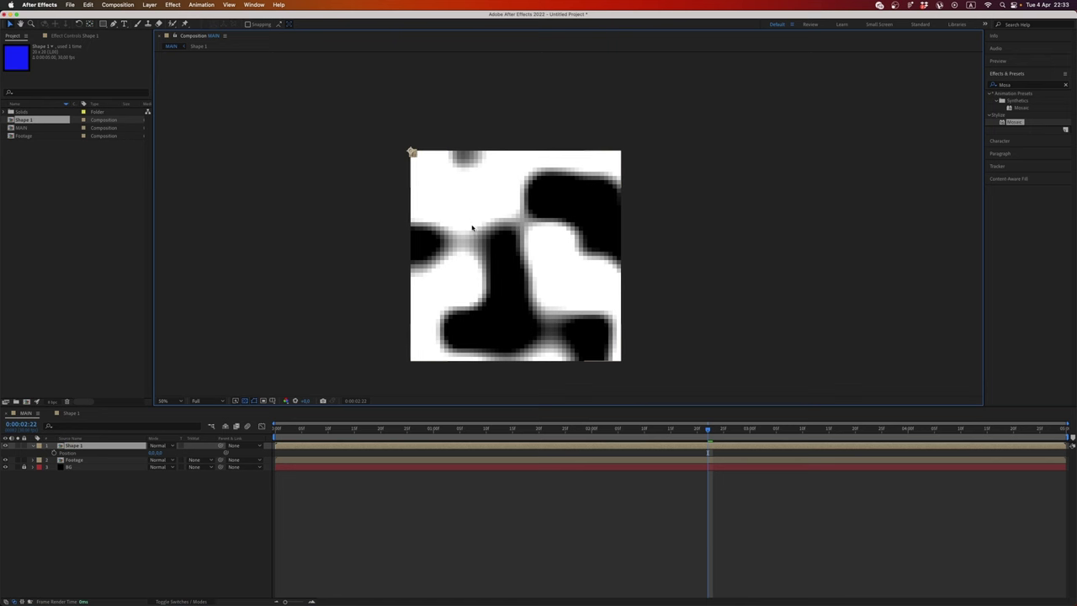
pyautogui.click(989, 83)
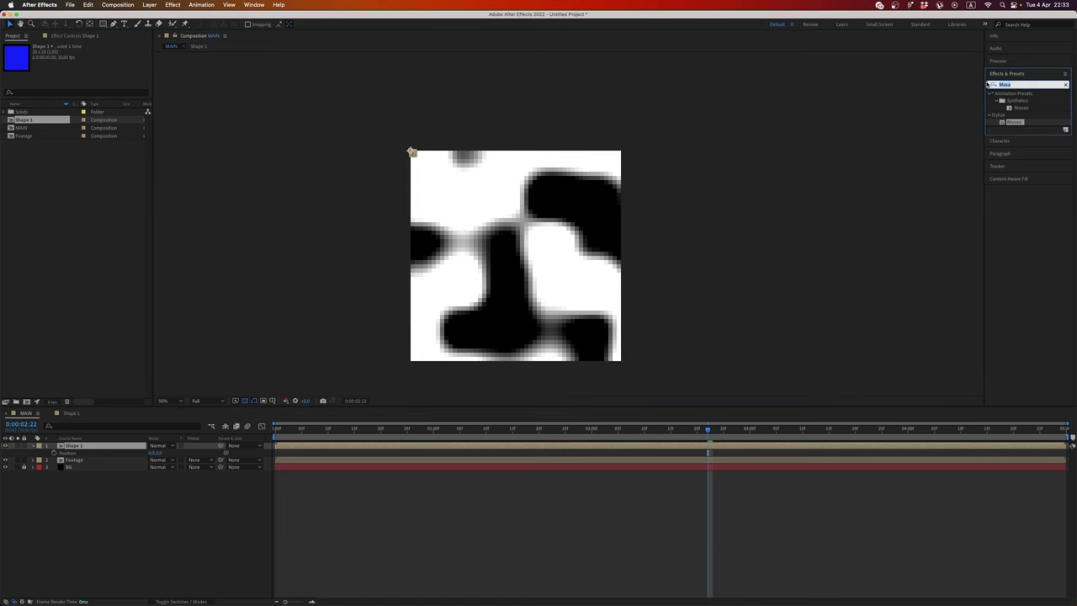
pyautogui.write('repe')
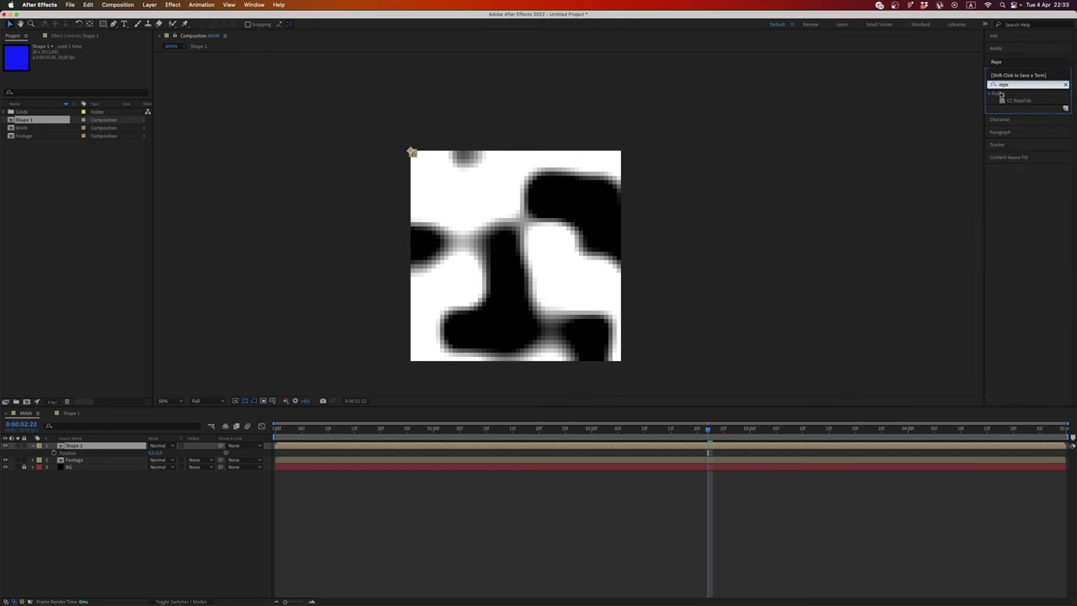
pyautogui.doubleClick(1008, 101)
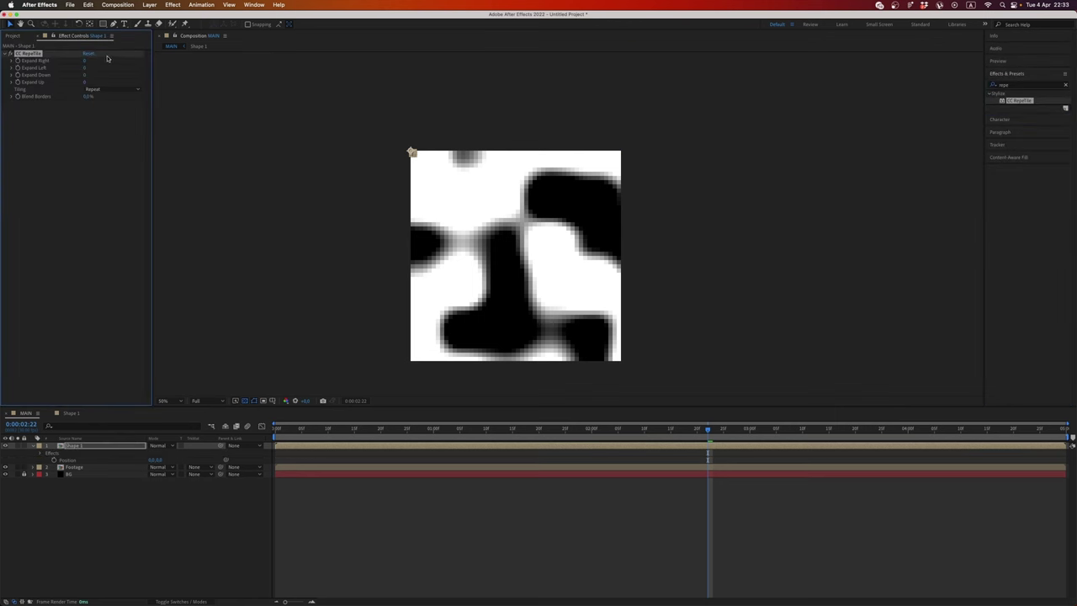
pyautogui.moveTo(86, 62); pyautogui.dragTo(387, 62)
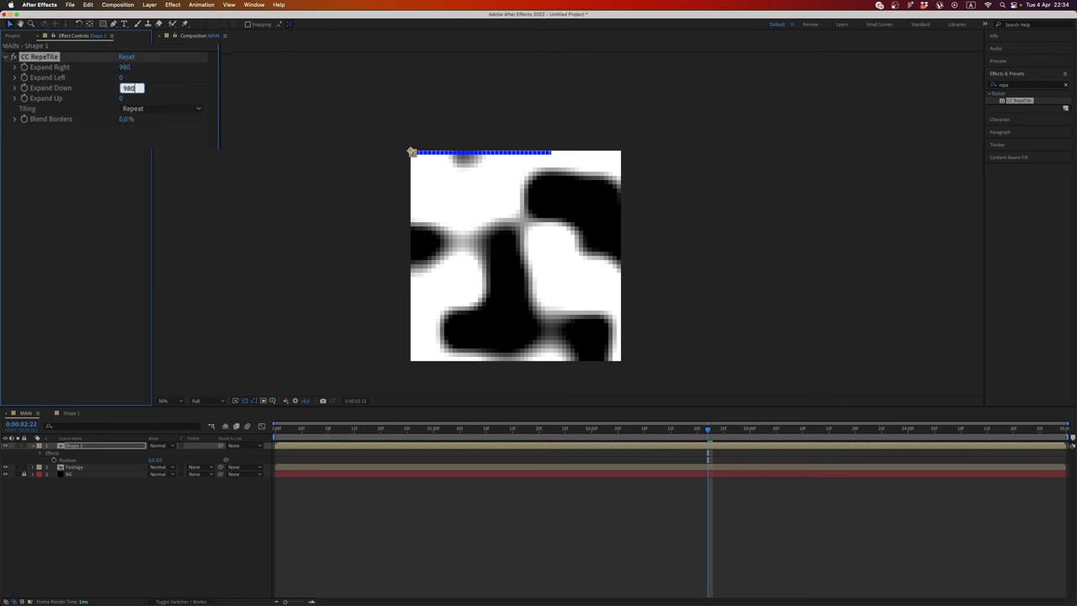
pyautogui.click(64, 158)
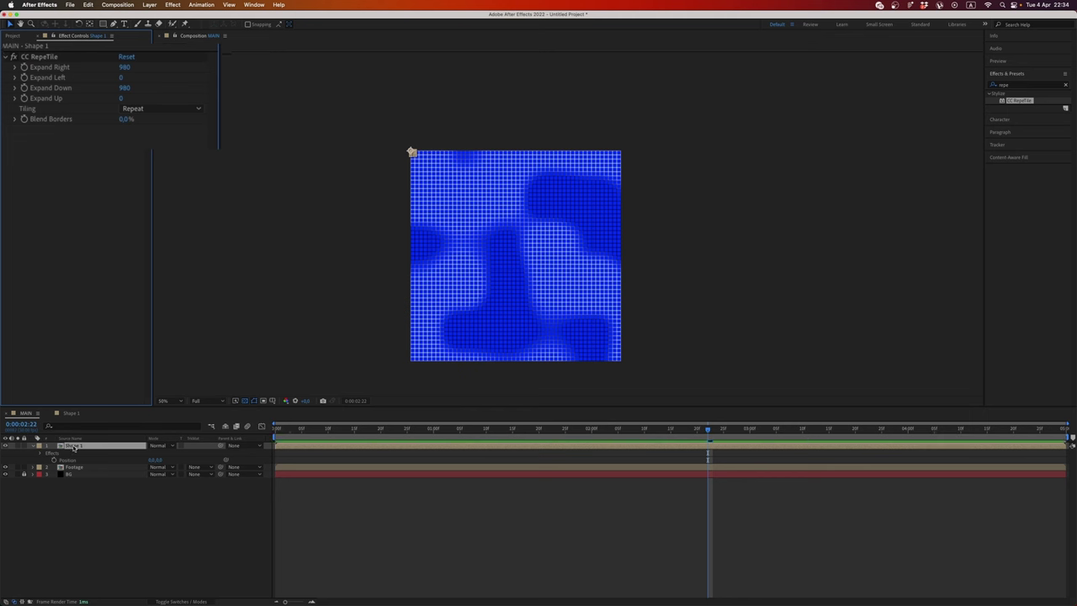
# Place Shape 1 directly beneath the Footage layer and set its track matte to Alpha Matte "Footage".
pyautogui.moveTo(74, 447); pyautogui.dragTo(81, 478)
pyautogui.click(198, 455)
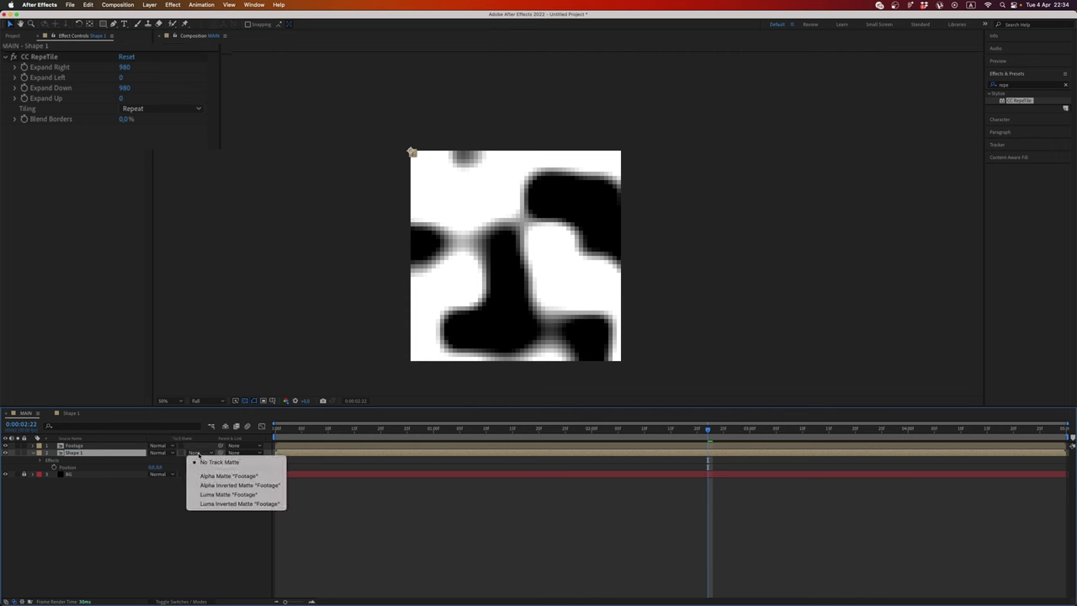
pyautogui.click(220, 476)
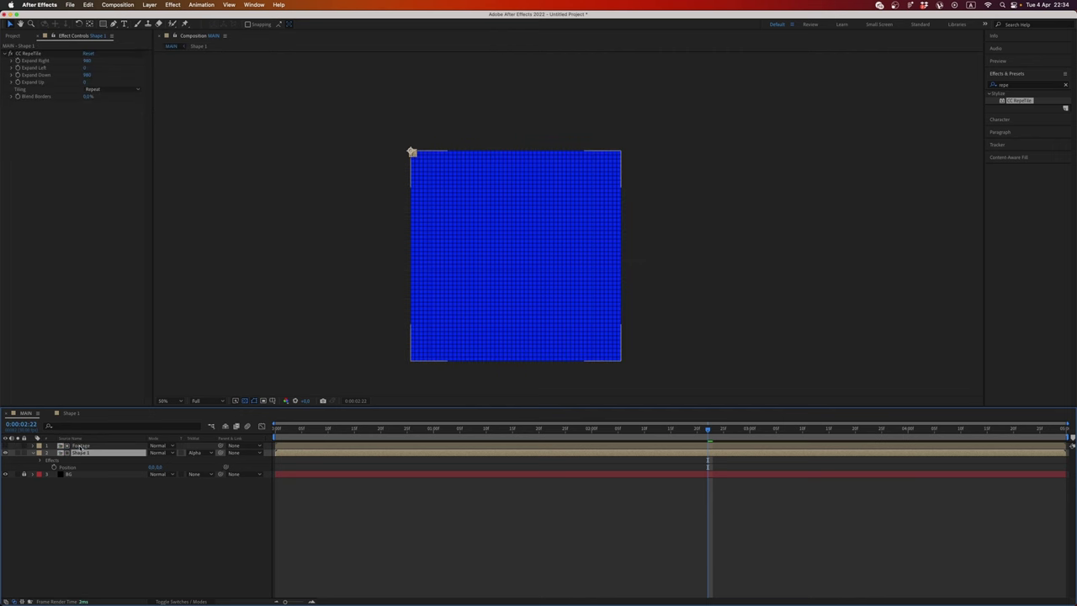
# Find the Extract effect among the Keying effects and apply it to the Footage layer.
pyautogui.click(80, 446)
pyautogui.click(1009, 86)
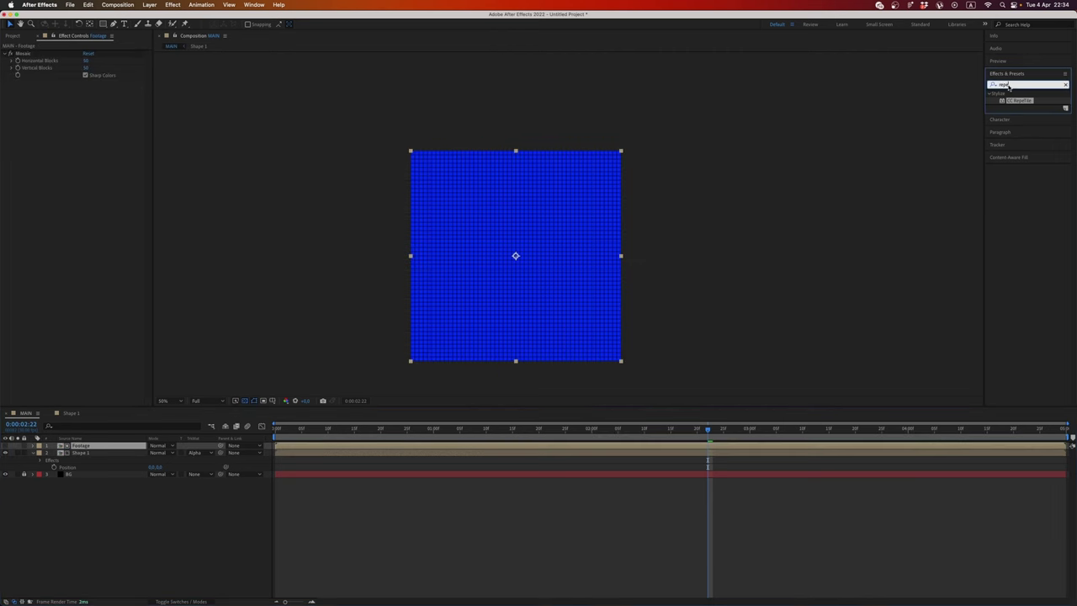
pyautogui.write('repeatin')
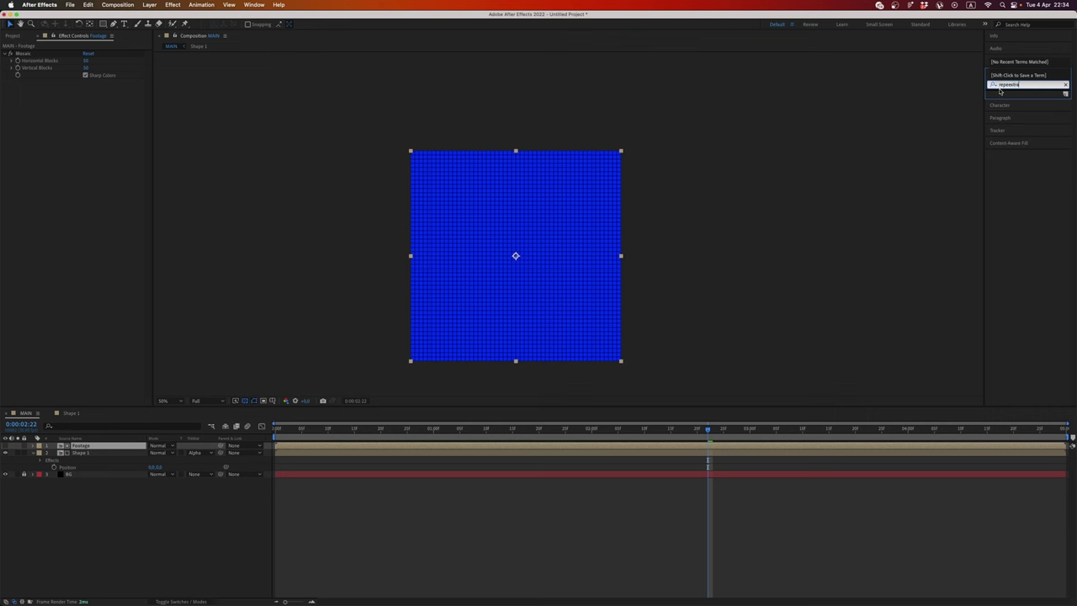
pyautogui.moveTo(999, 85); pyautogui.dragTo(1044, 79)
pyautogui.write('extra')
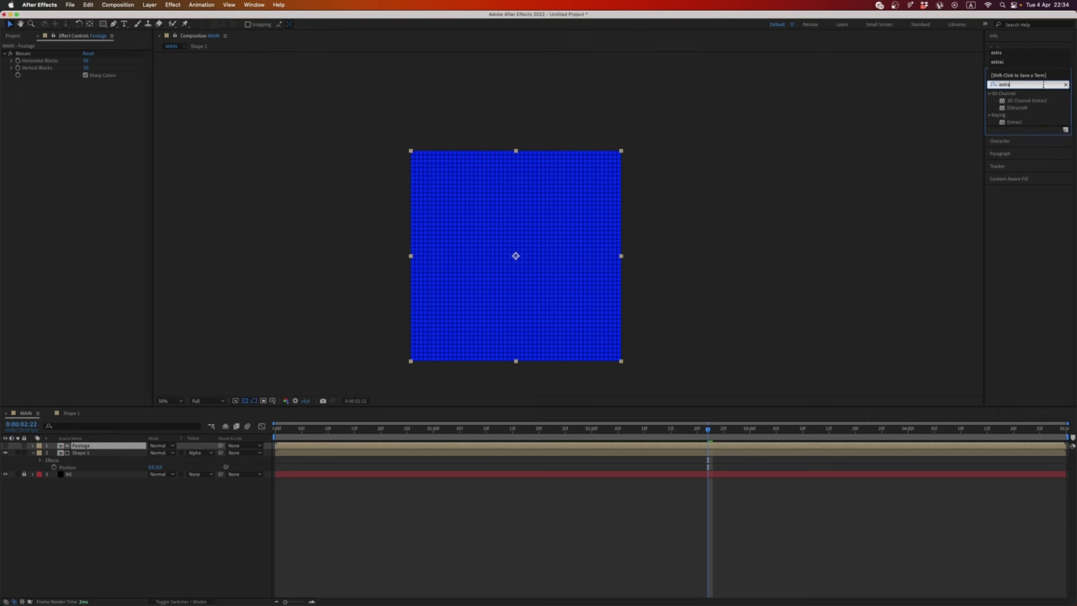
pyautogui.doubleClick(1000, 122)
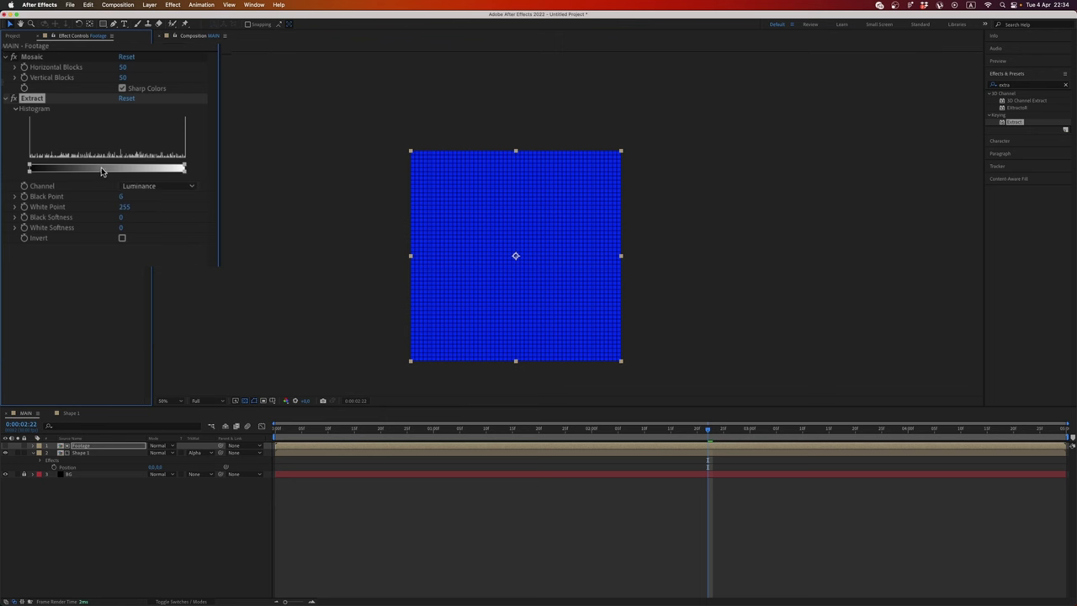
# Set Extract's Black Point to 200 on the Footage layer and preview the animation from the first frame.
pyautogui.moveTo(30, 168)
pyautogui.mouseDown()
pyautogui.moveTo(182, 173)
pyautogui.moveTo(34, 169)
pyautogui.moveTo(154, 171)
pyautogui.moveTo(45, 172)
pyautogui.mouseUp()
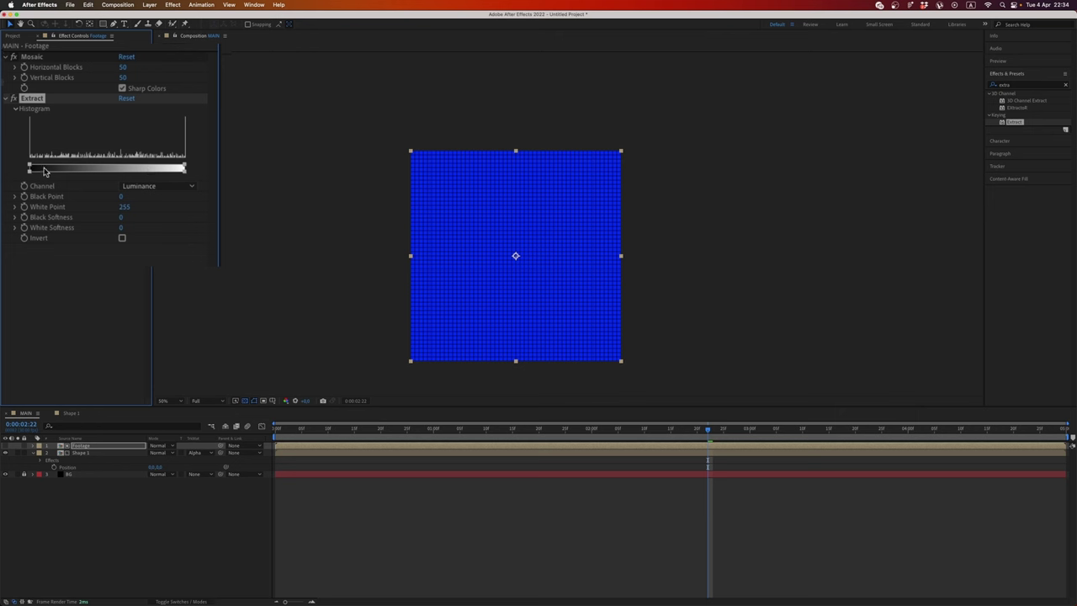
pyautogui.click(123, 199)
pyautogui.write('200')
pyautogui.press('Return')
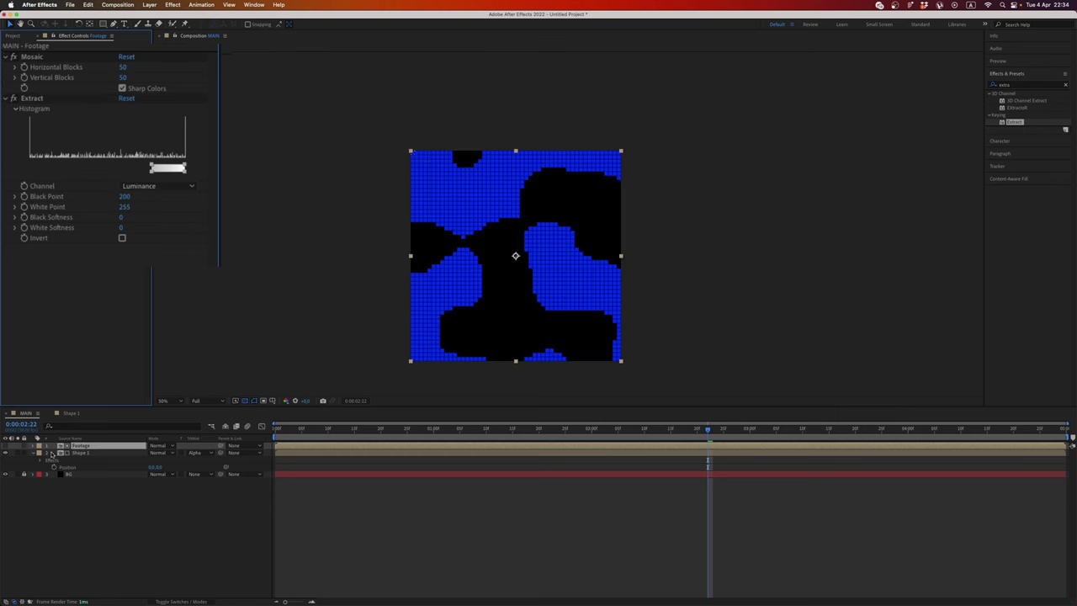
pyautogui.moveTo(286, 431); pyautogui.dragTo(276, 429)
pyautogui.press('space')
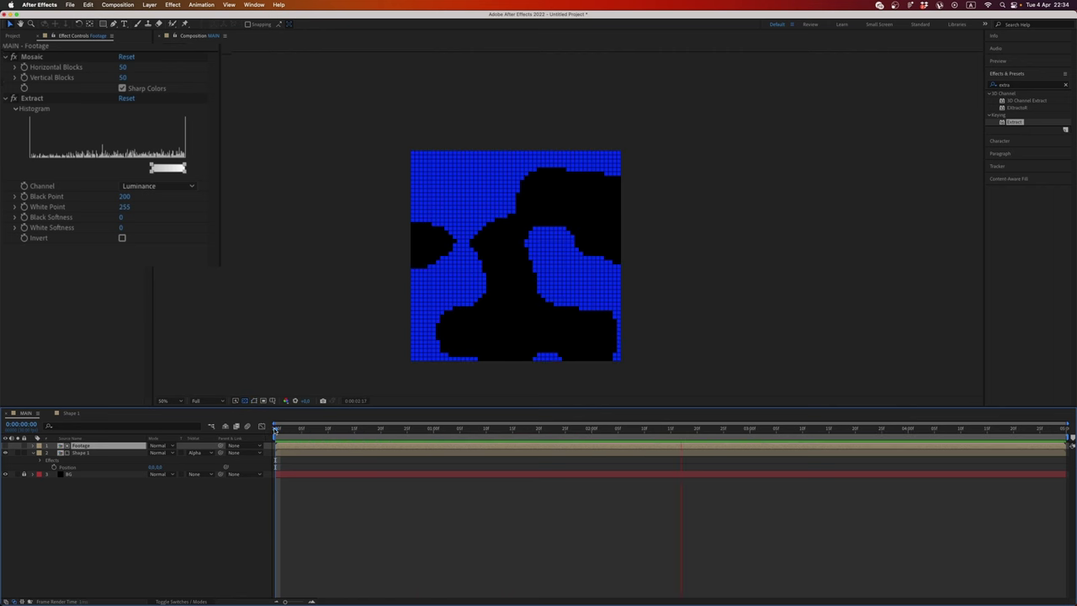
pyautogui.press('space')
pyautogui.moveTo(282, 429); pyautogui.dragTo(256, 431)
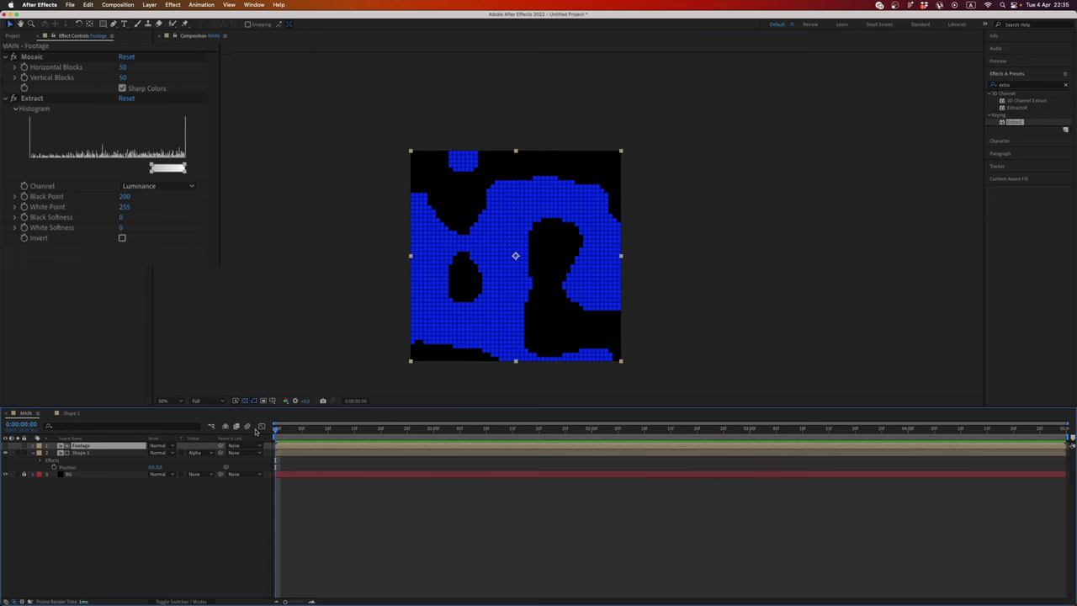
# Duplicate the Footage and Shape 1 pair, and set the top Footage copy's Extract White Point to 199 and Black Point to 150.
pyautogui.click(79, 454)
pyautogui.click(91, 446)
pyautogui.keyDown('shift'); pyautogui.click(89, 452); pyautogui.keyUp('shift')
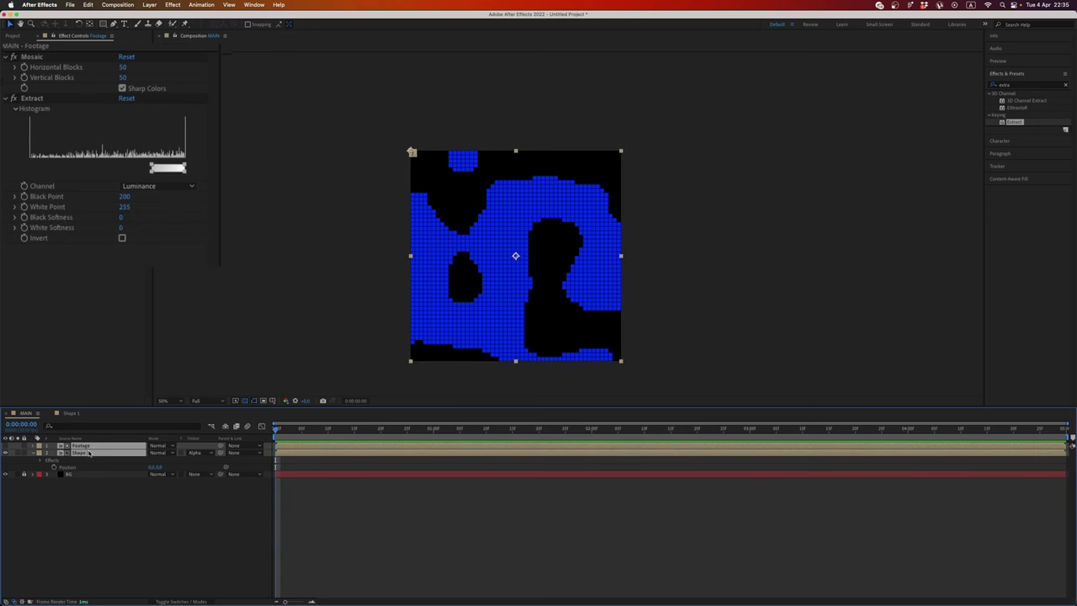
pyautogui.press('super+d')
pyautogui.click(85, 446)
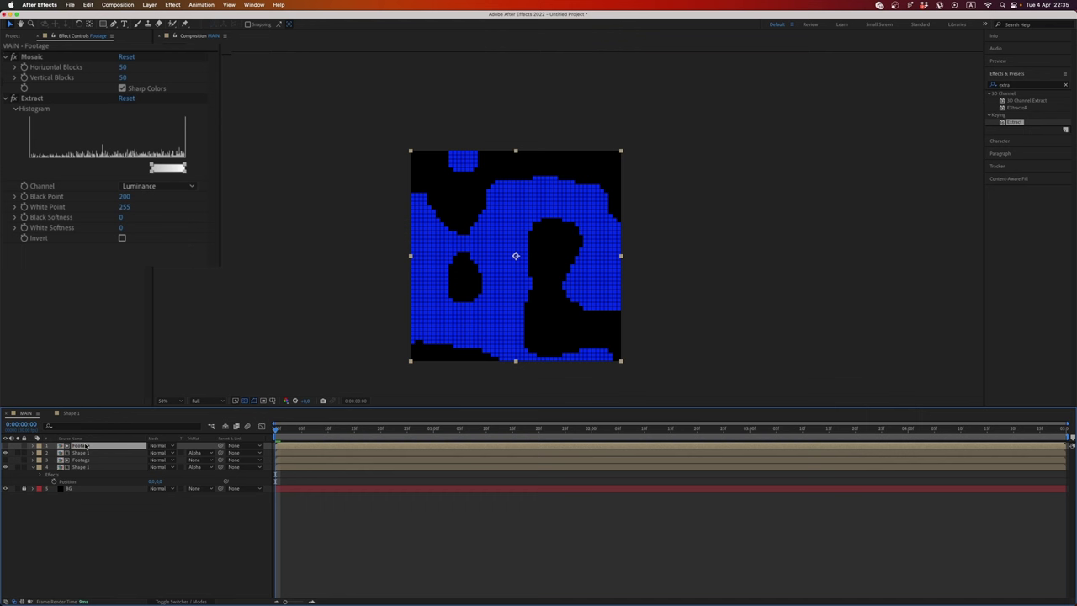
pyautogui.click(125, 208)
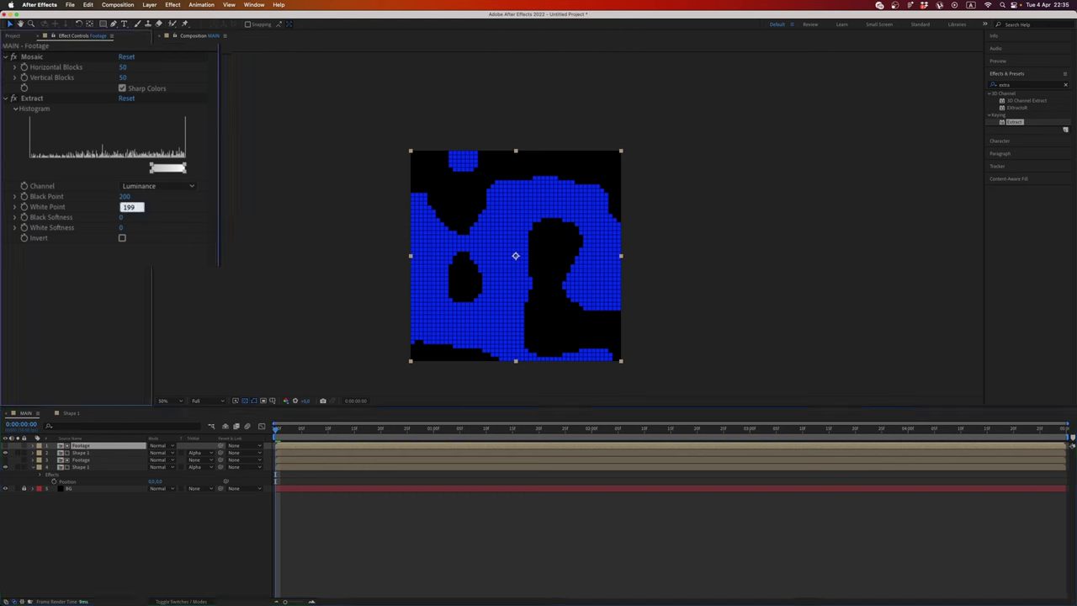
pyautogui.click(128, 197)
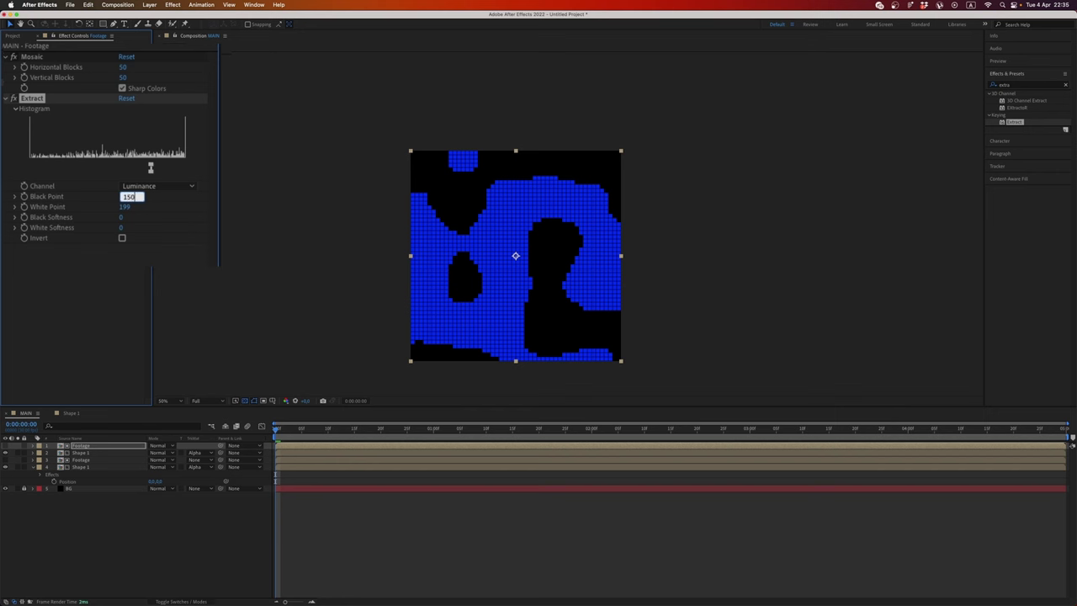
pyautogui.press('Return')
# Duplicate the topmost Footage and Shape 1 pair, and set the new Footage's Extract White Point to 159 and Black Point to 100.
pyautogui.keyDown('shift'); pyautogui.click(80, 453); pyautogui.keyUp('shift')
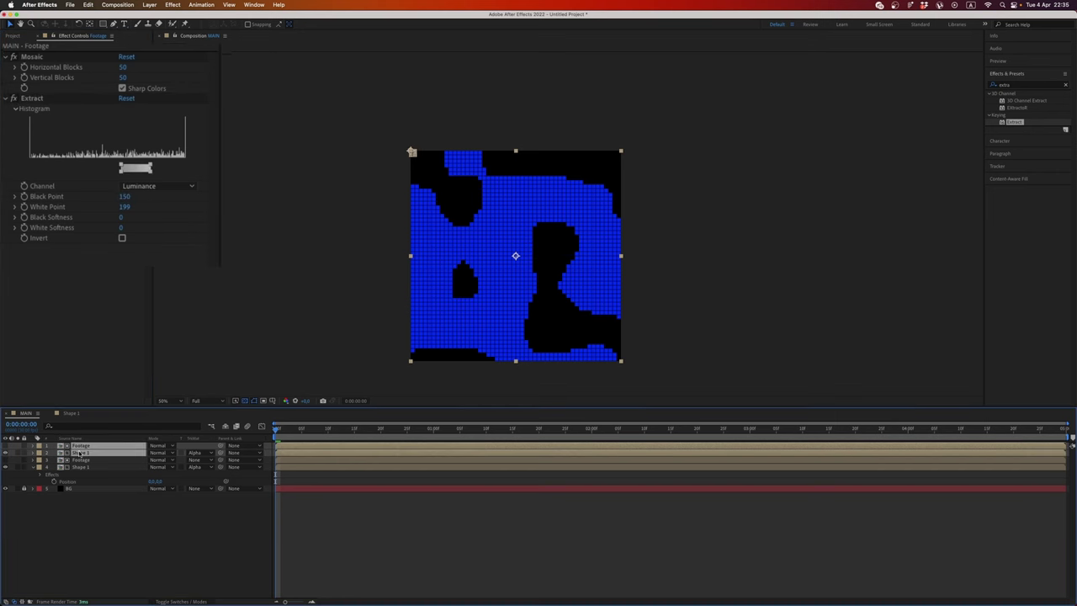
pyautogui.press('super+d')
pyautogui.press('super+shift+a')
pyautogui.click(82, 446)
pyautogui.click(125, 207)
pyautogui.write('15')
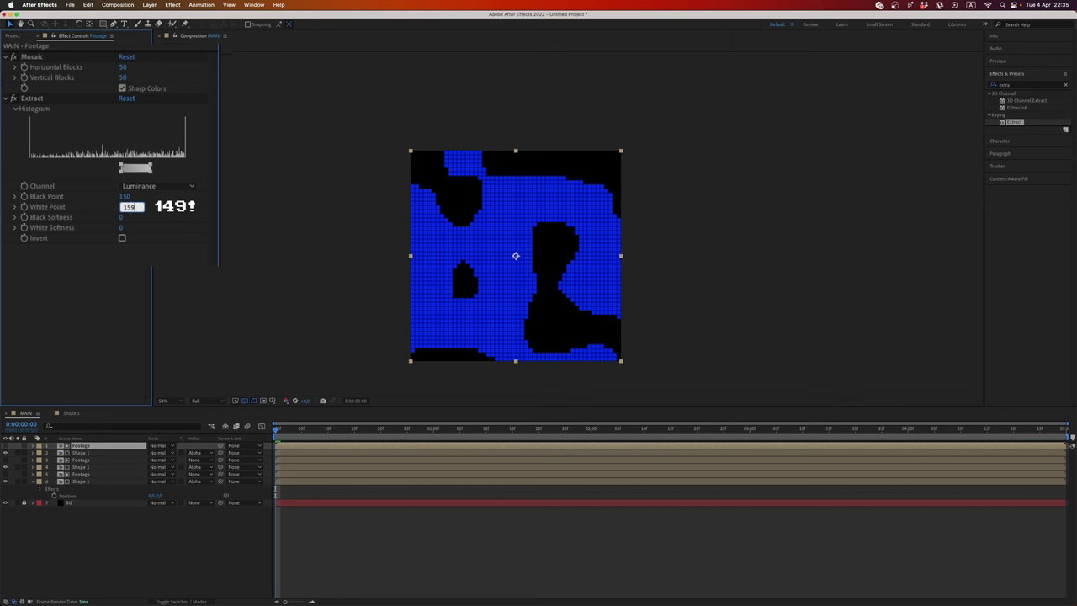
pyautogui.write('159')
pyautogui.click(128, 196)
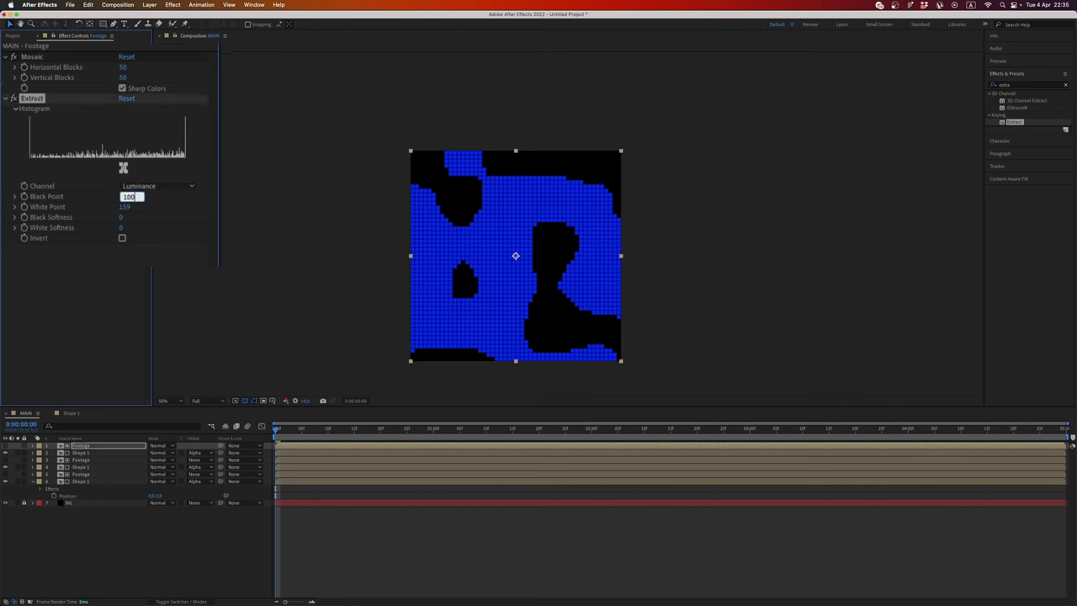
pyautogui.click(124, 168)
# Duplicate the topmost layer pair again, and set the new Footage's Extract White Point to 99 and Black Point to 50.
pyautogui.keyDown('shift'); pyautogui.click(80, 453); pyautogui.keyUp('shift')
pyautogui.press('super+d')
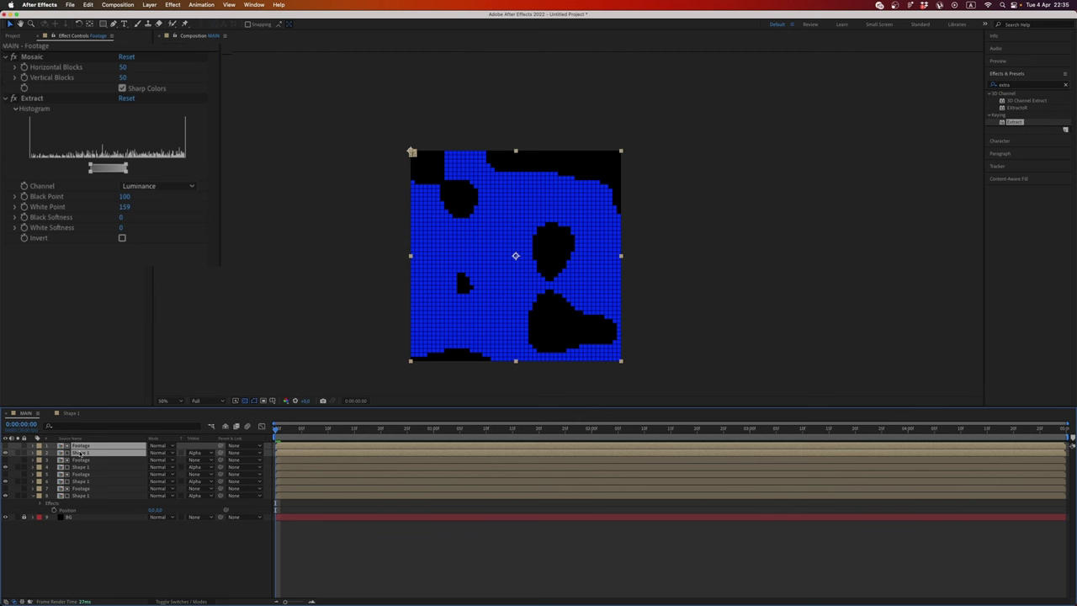
pyautogui.click(41, 447)
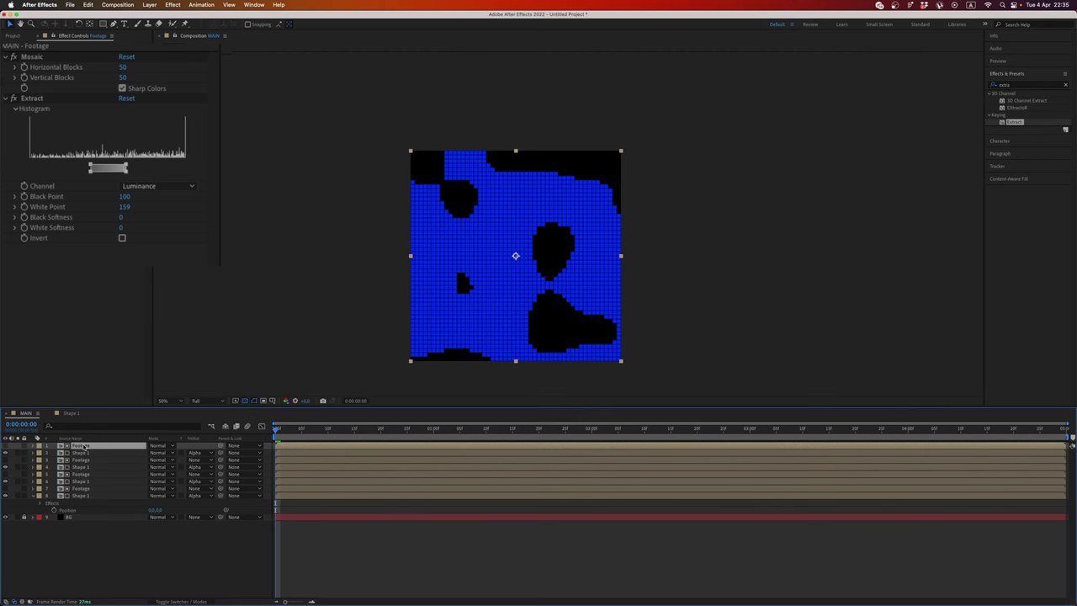
pyautogui.click(125, 206)
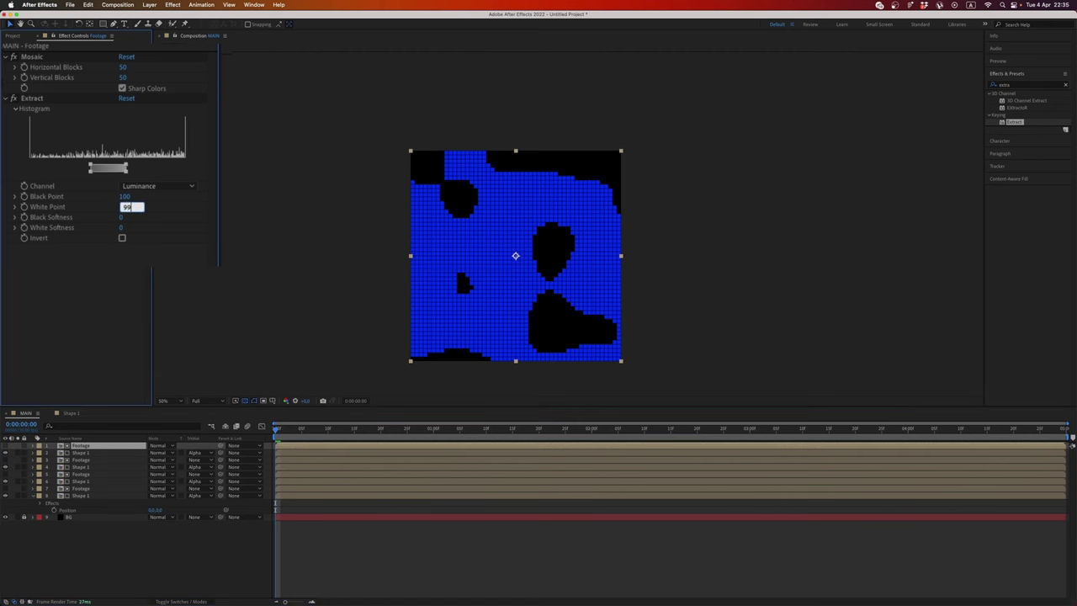
pyautogui.click(128, 197)
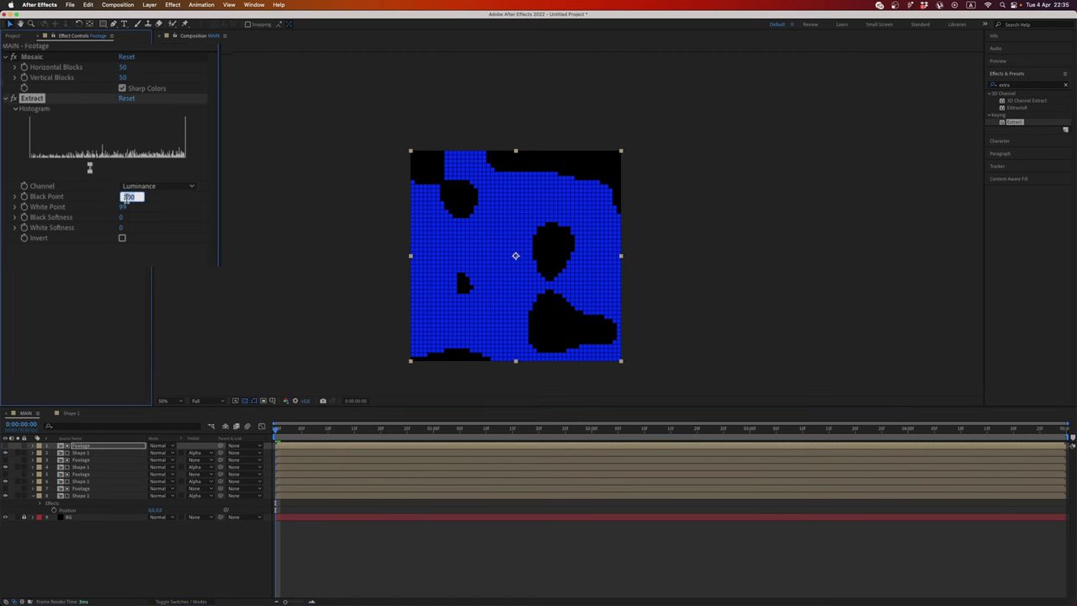
pyautogui.click(75, 274)
# Duplicate the topmost Footage and Shape 1 pair to make a fifth pair.
pyautogui.click(77, 446)
pyautogui.keyDown('shift'); pyautogui.click(80, 453); pyautogui.keyUp('shift')
pyautogui.press('super+d')
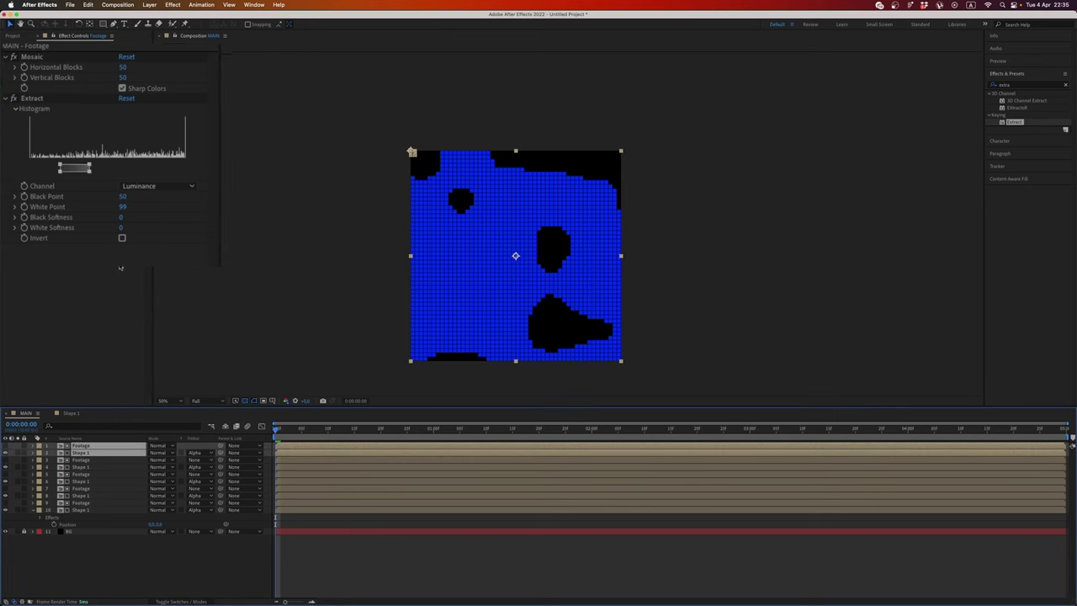
# Set the Extract White Point to 49 and Black Point to 1 on the Footage layer in row 3, and preview the result.
pyautogui.click(127, 207)
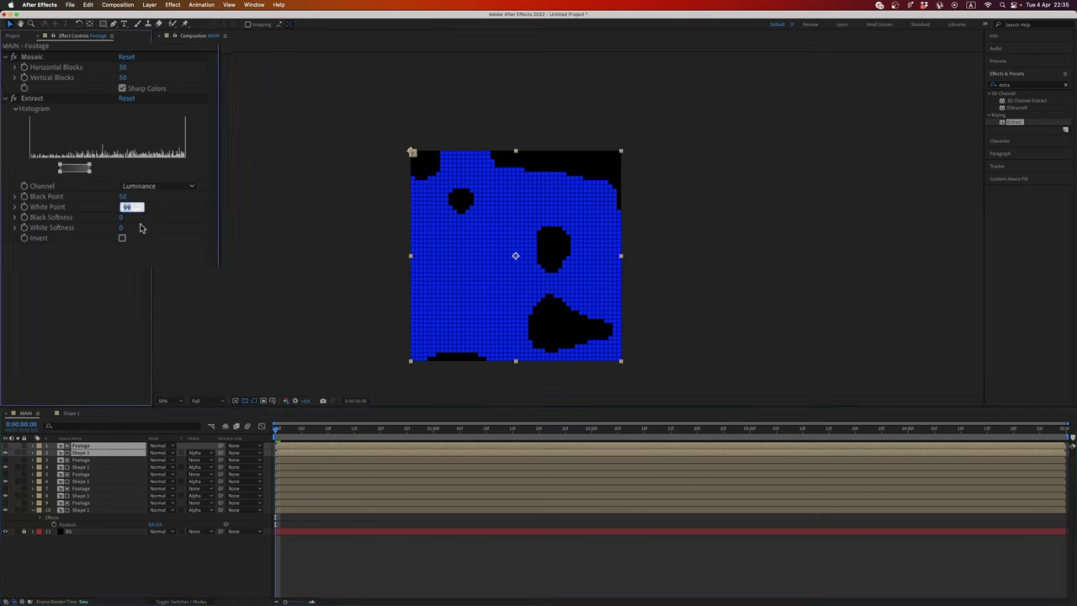
pyautogui.click(124, 197)
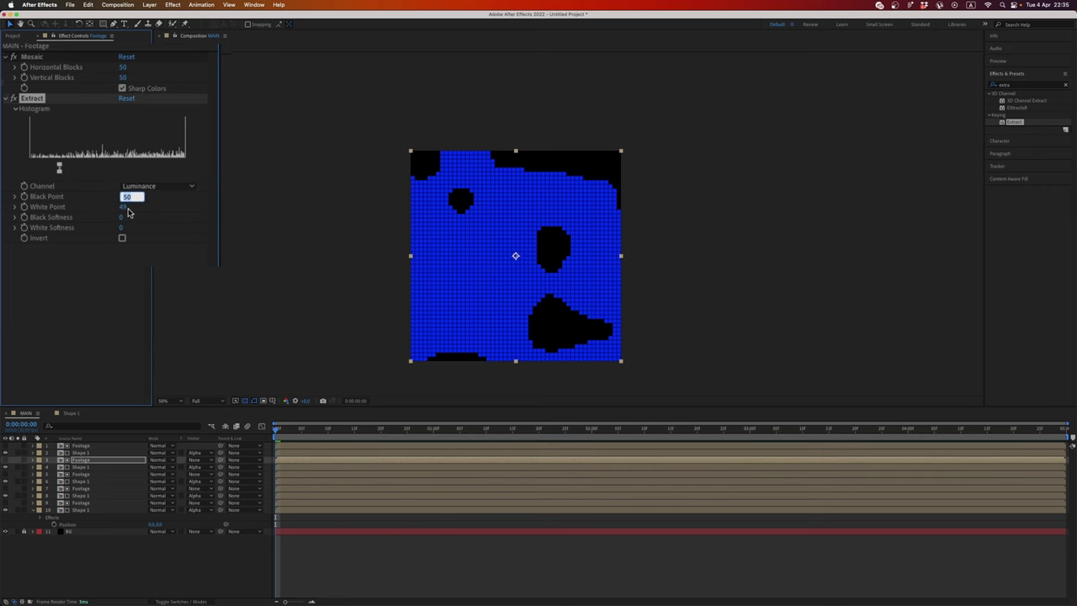
pyautogui.write('1')
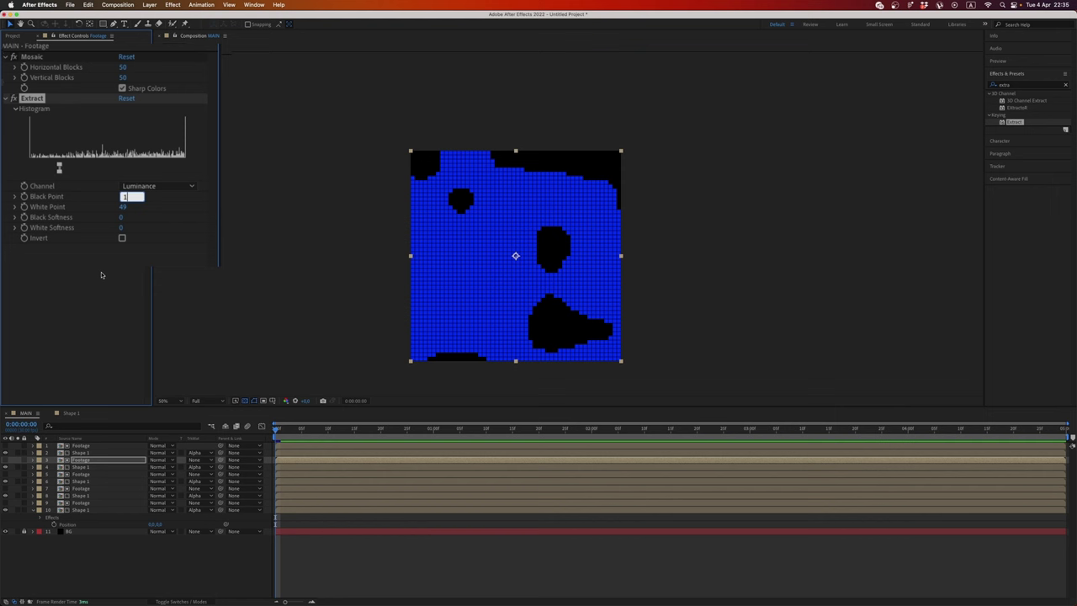
pyautogui.click(101, 274)
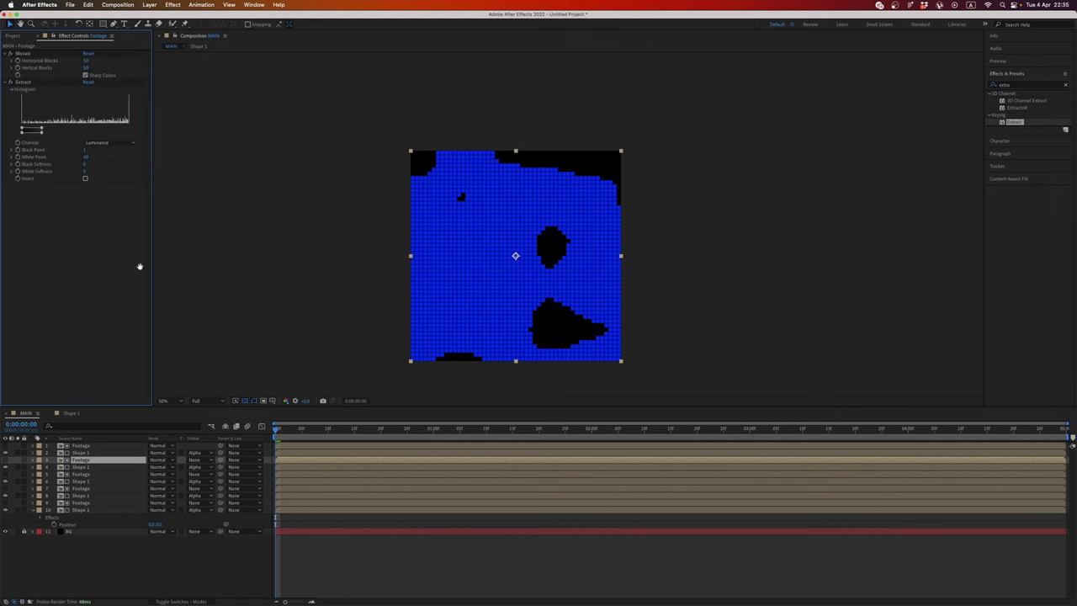
pyautogui.press('space')
# Duplicate the Shape 1 composition four times in the project to create Shape 2 through Shape 5.
pyautogui.click(14, 36)
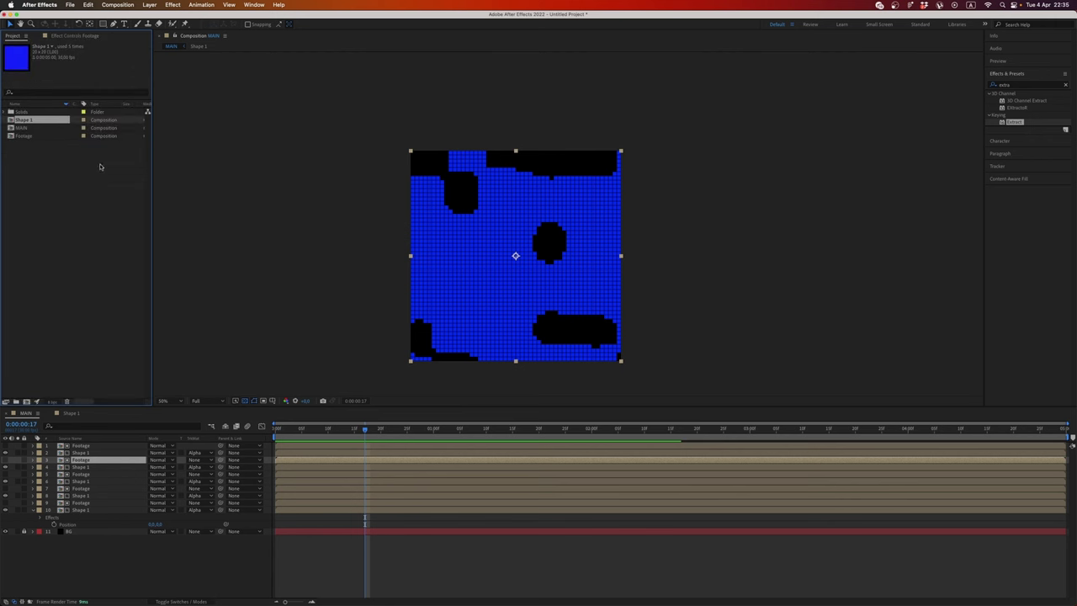
pyautogui.press('super+d')
pyautogui.press('super+d')
pyautogui.press('super+d')
pyautogui.press('super+d')
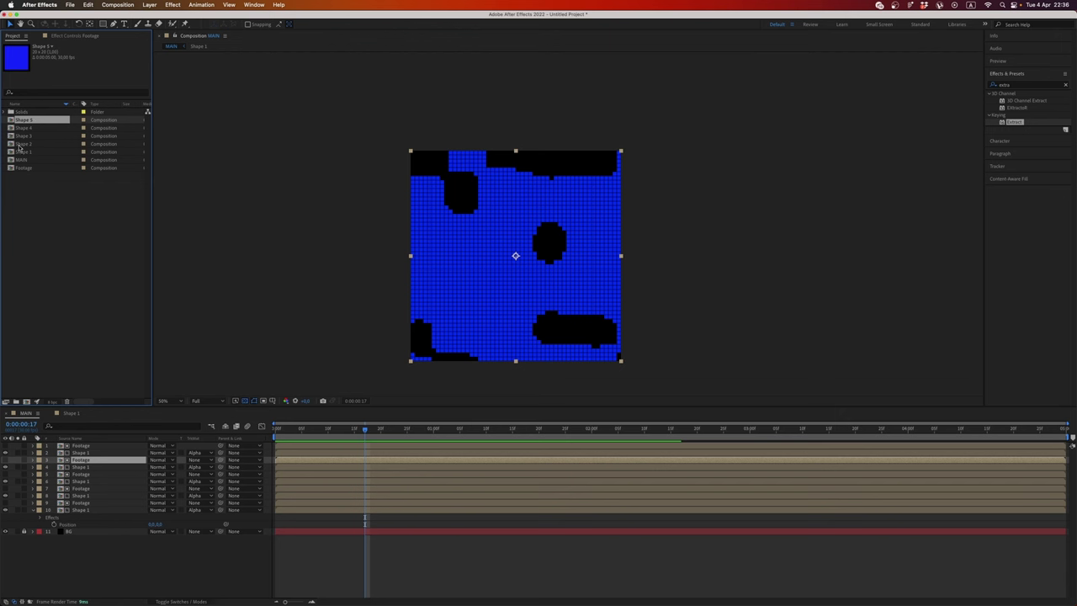
# Replace the Shape 1 layers in rows 8, 6, 4 and 2 of MAIN with Shape 2, Shape 3, Shape 4 and Shape 5.
pyautogui.click(20, 145)
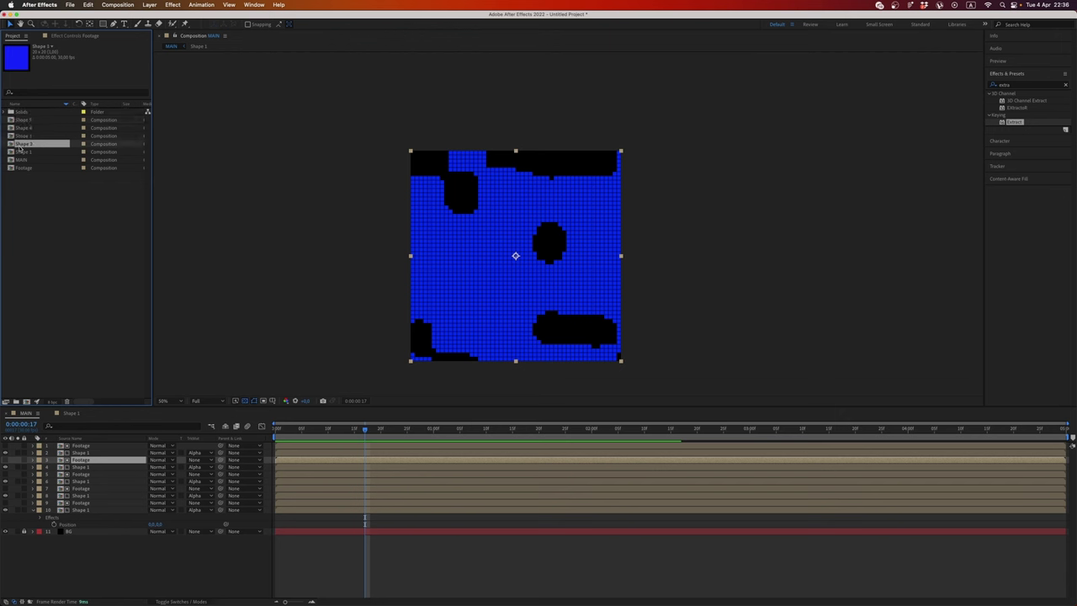
pyautogui.click(81, 496)
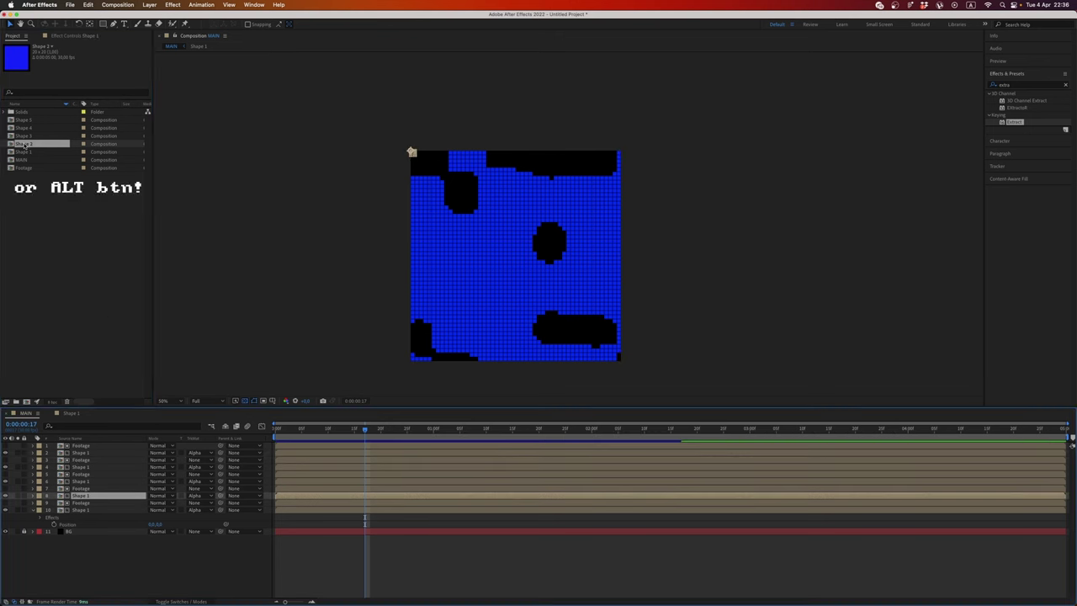
pyautogui.moveTo(24, 144); pyautogui.dragTo(87, 496)
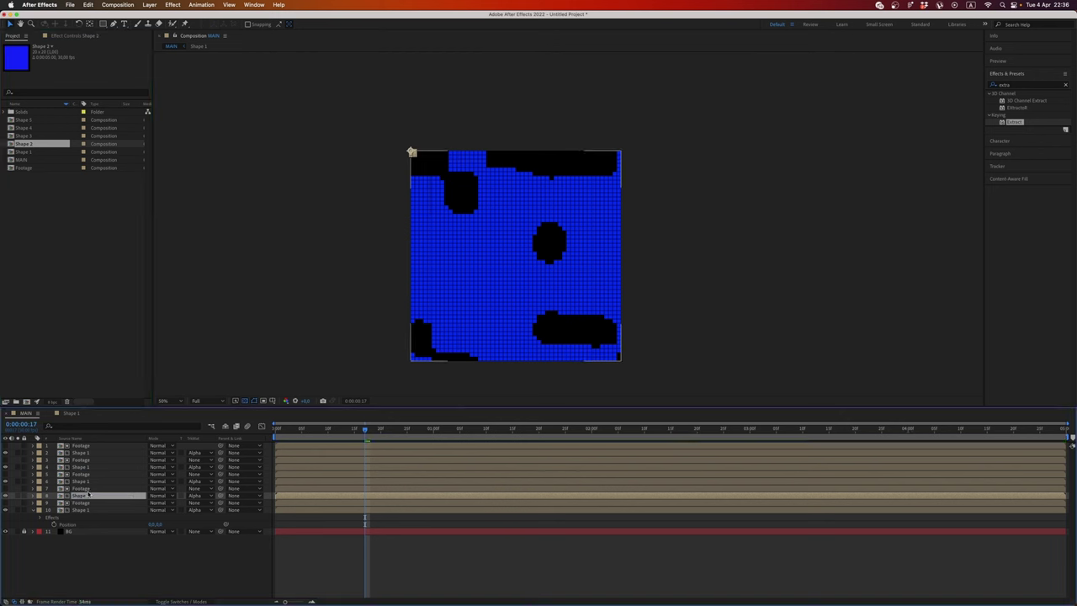
pyautogui.click(77, 482)
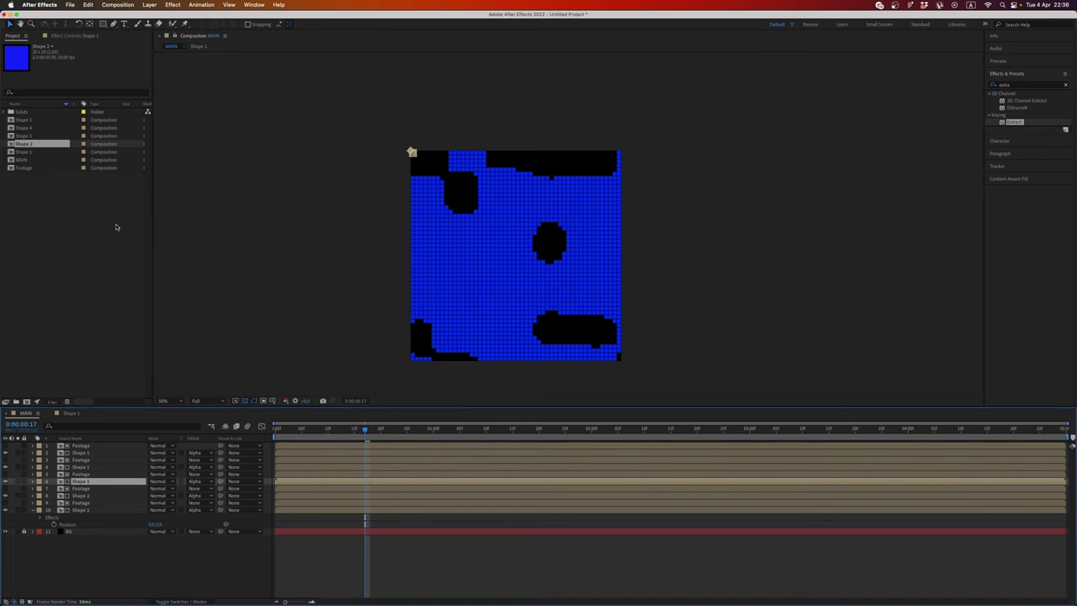
pyautogui.moveTo(18, 136); pyautogui.dragTo(78, 466)
pyautogui.moveTo(32, 125); pyautogui.dragTo(84, 467)
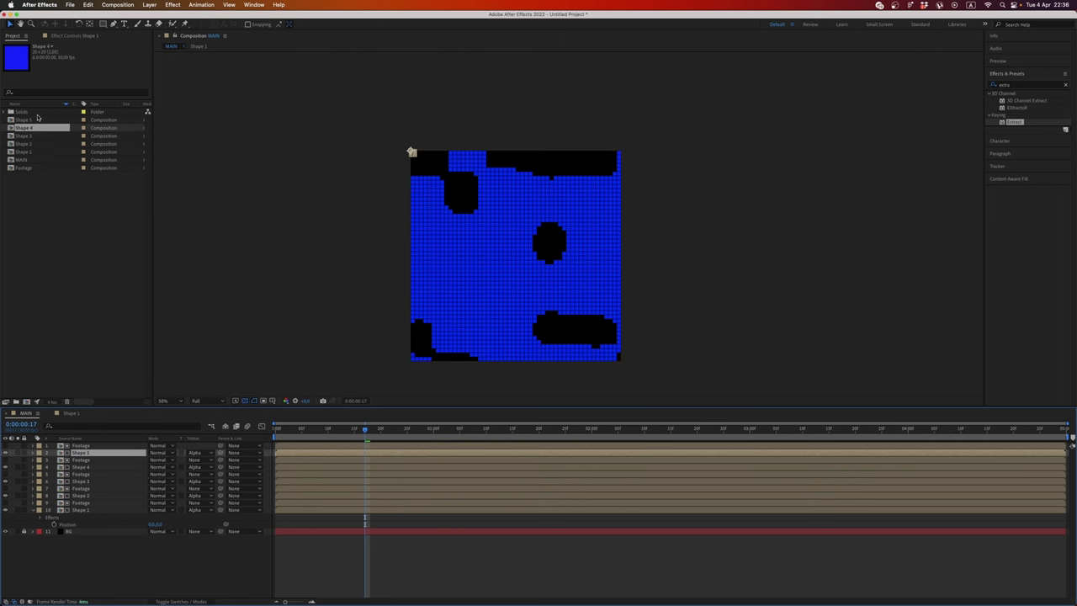
pyautogui.click(20, 123)
pyautogui.moveTo(96, 373); pyautogui.dragTo(83, 455)
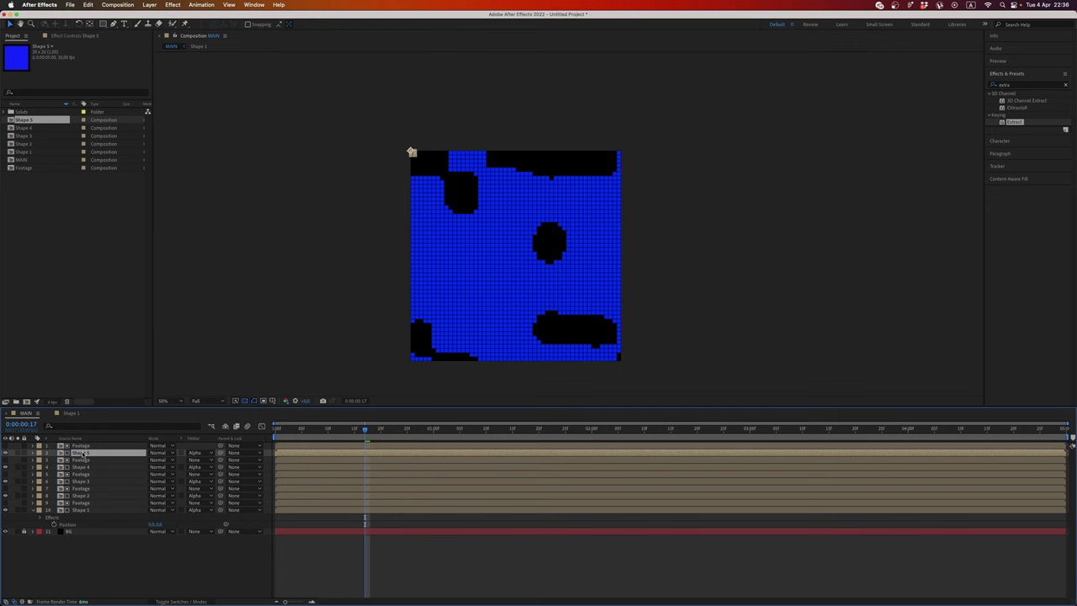
# Open the Shape 2 composition and set the square's Scale to 33%.
pyautogui.doubleClick(84, 496)
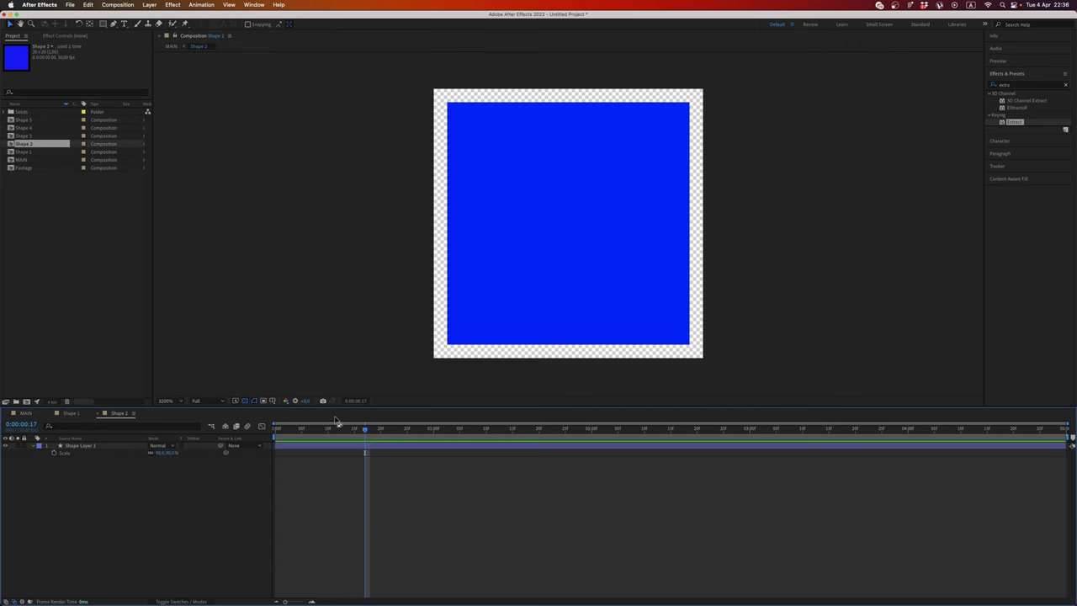
pyautogui.click(88, 445)
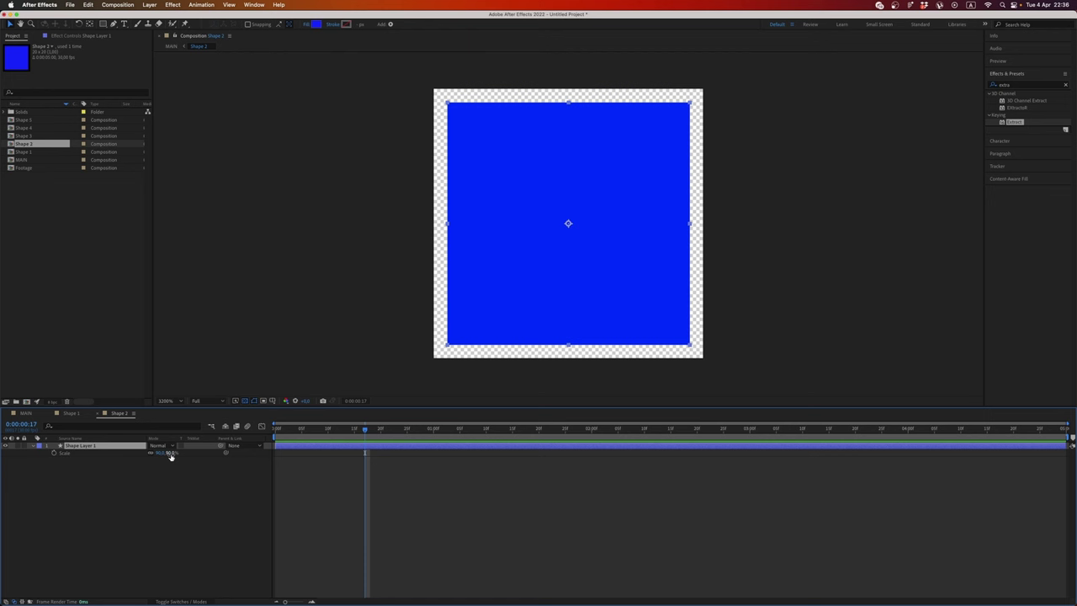
pyautogui.click(170, 454)
pyautogui.click(175, 473)
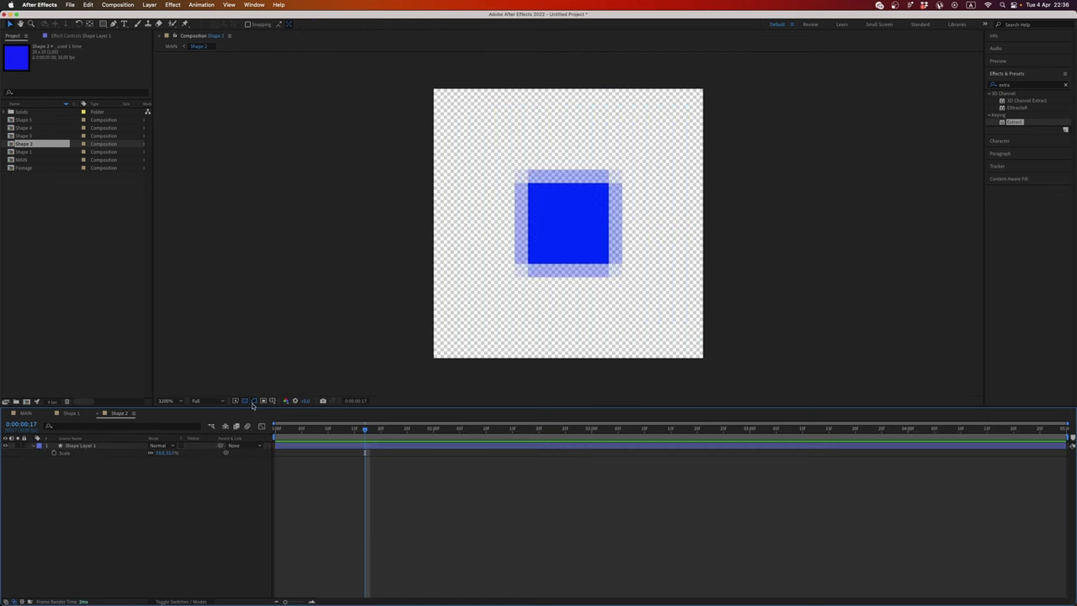
# Arrange four copies of the small square at the midpoints of Shape 2's four edges, and return to MAIN.
pyautogui.moveTo(557, 215); pyautogui.dragTo(492, 223)
pyautogui.press('super+d')
pyautogui.press('super+d')
pyautogui.press('super+d')
pyautogui.click(166, 529)
pyautogui.press('Tab')
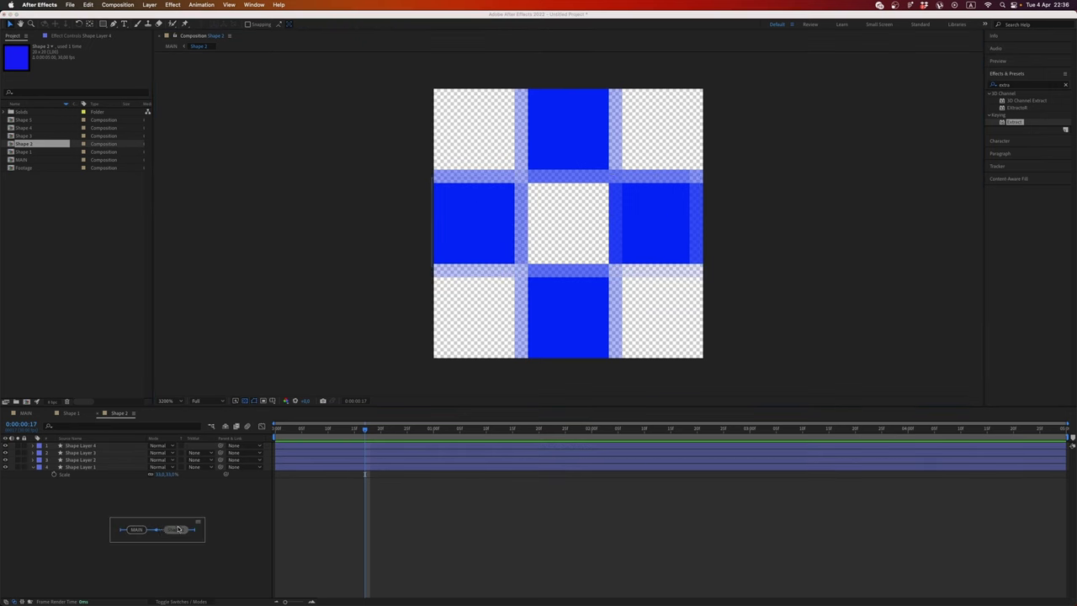
pyautogui.click(138, 530)
# Reshape the square in Shape 3 into a full-height vertical bar covering the tile's right half, and return to MAIN.
pyautogui.click(78, 482)
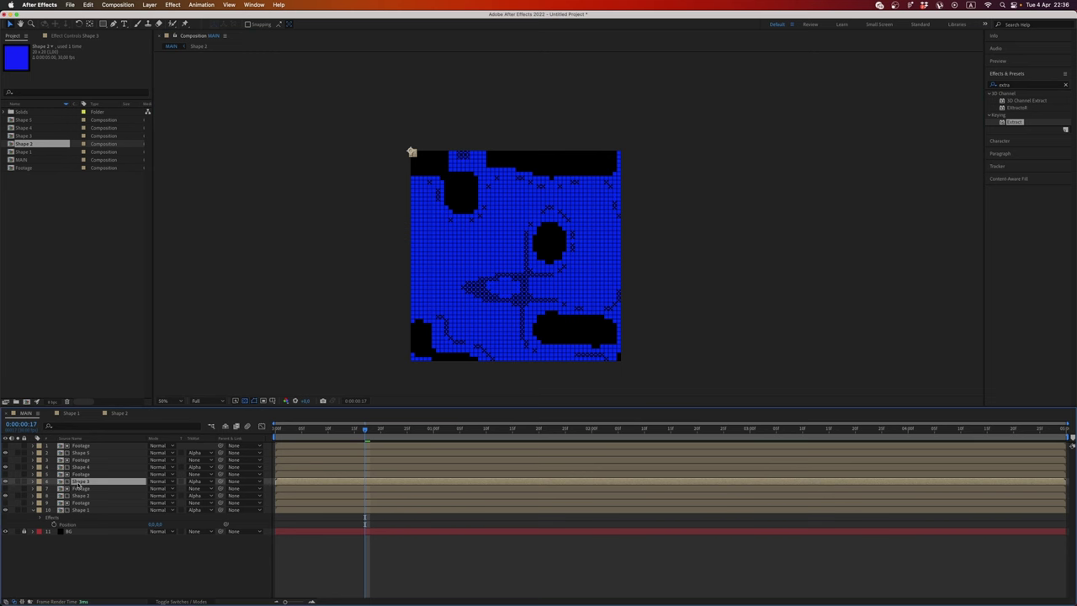
pyautogui.doubleClick(80, 481)
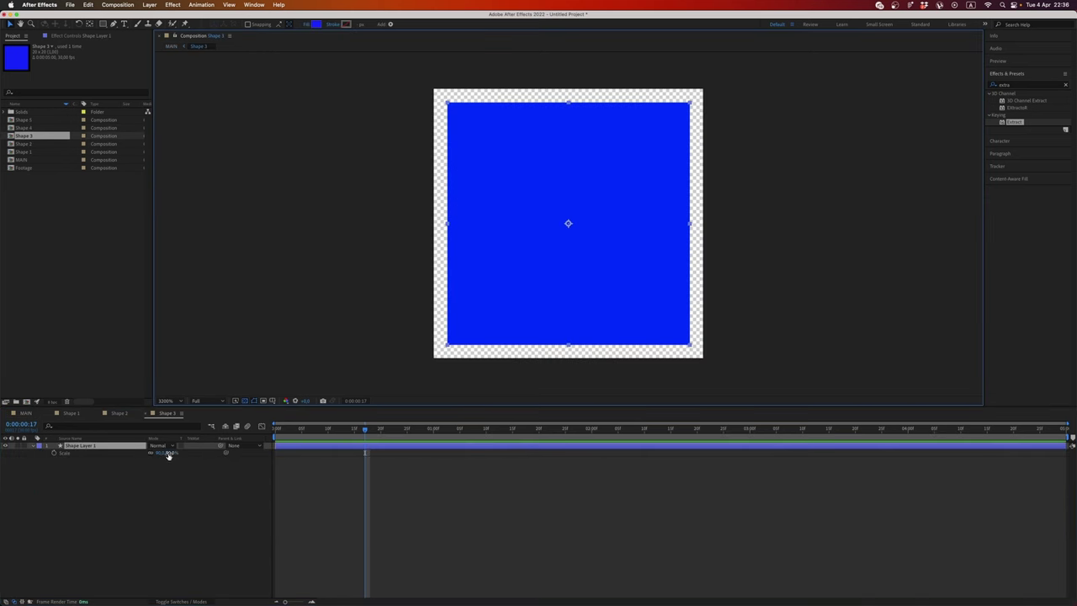
pyautogui.moveTo(165, 454); pyautogui.dragTo(175, 454)
pyautogui.moveTo(433, 224); pyautogui.dragTo(500, 235)
pyautogui.moveTo(576, 256); pyautogui.dragTo(626, 257)
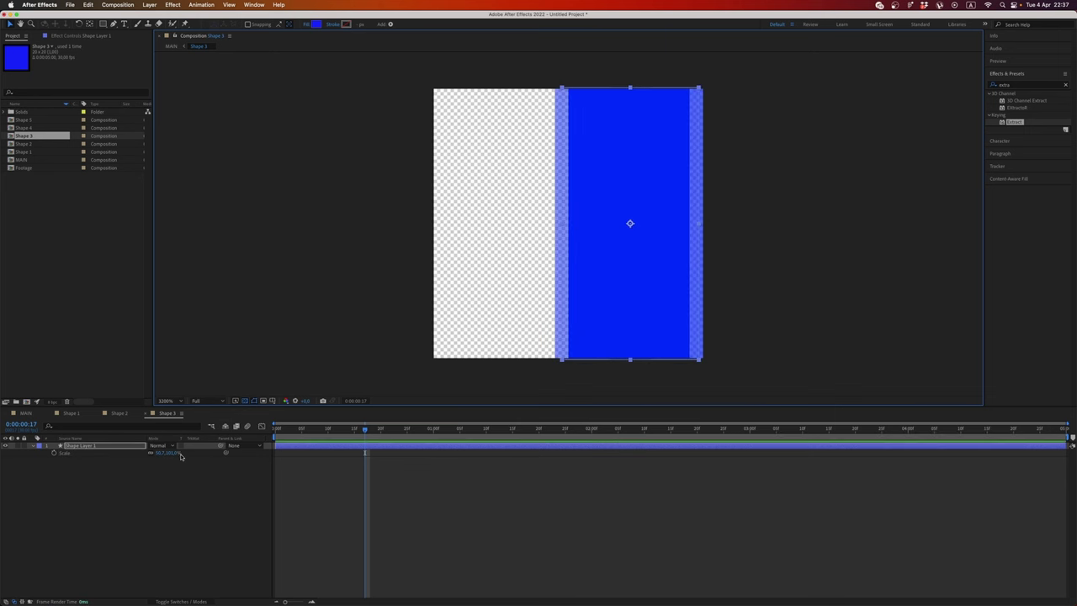
pyautogui.moveTo(175, 454); pyautogui.dragTo(184, 454)
pyautogui.moveTo(578, 270); pyautogui.dragTo(578, 271)
pyautogui.click(332, 490)
pyautogui.press('Tab')
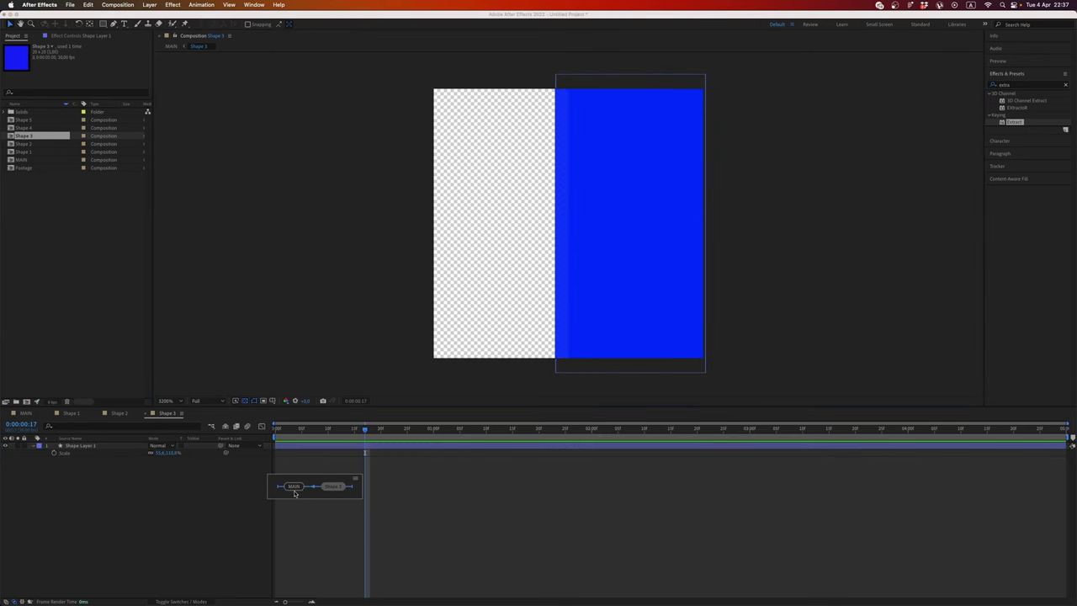
pyautogui.click(295, 489)
# Open Shape 4 and reshape its square into a narrow, centred vertical bar spanning the tile's full height.
pyautogui.doubleClick(88, 472)
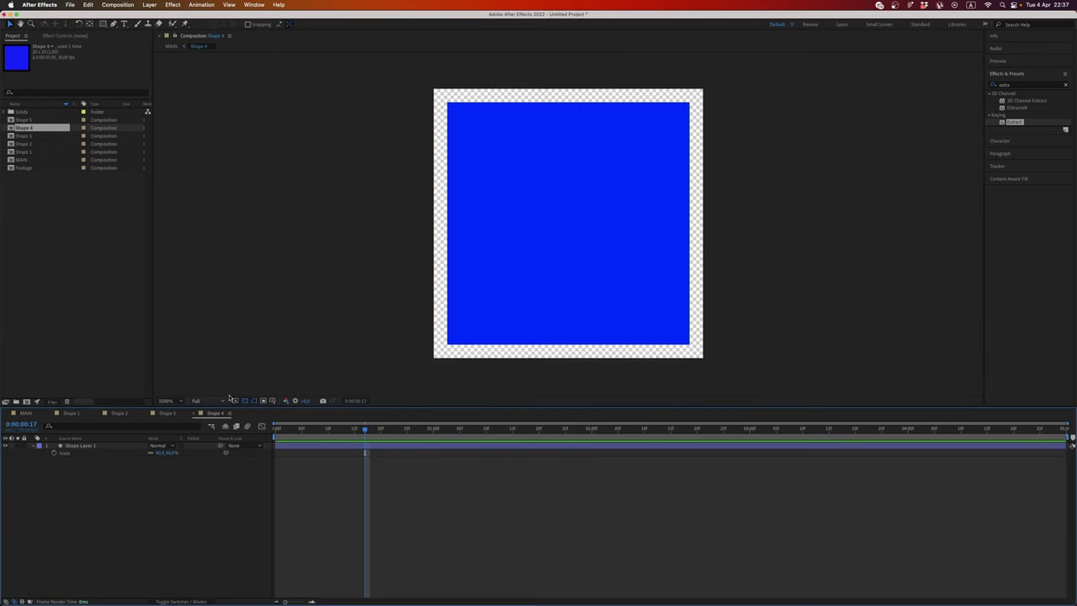
pyautogui.click(518, 281)
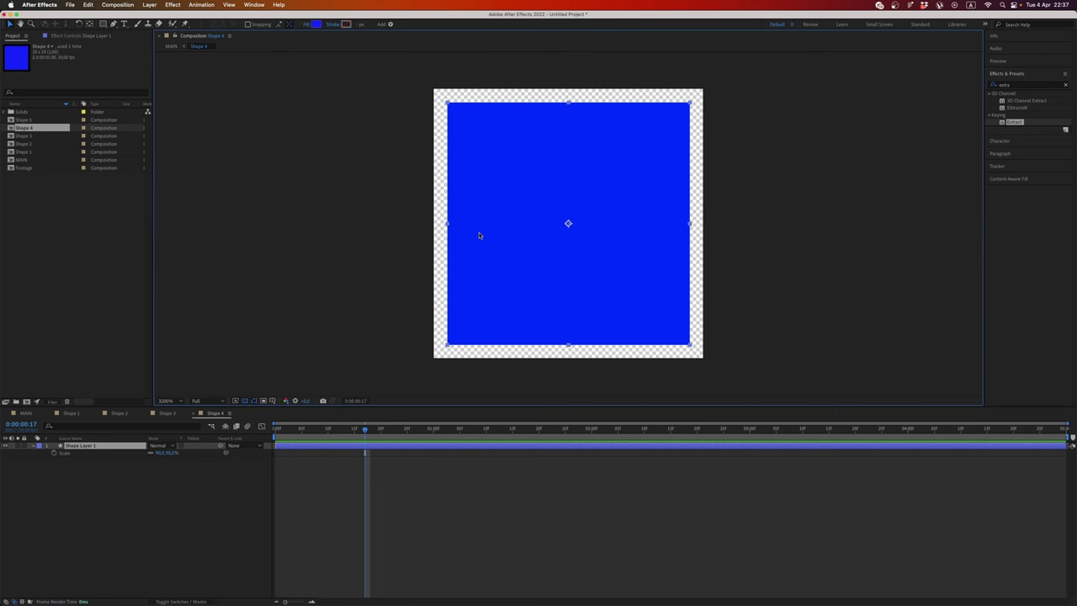
pyautogui.moveTo(453, 224); pyautogui.dragTo(508, 219)
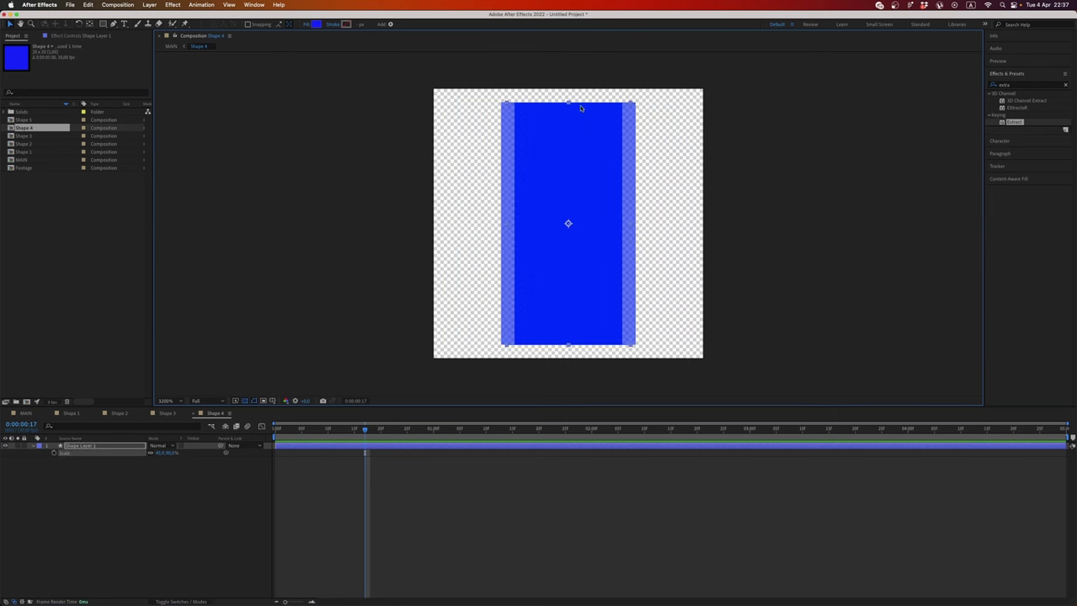
pyautogui.moveTo(568, 102); pyautogui.dragTo(568, 63)
pyautogui.moveTo(505, 222); pyautogui.dragTo(513, 225)
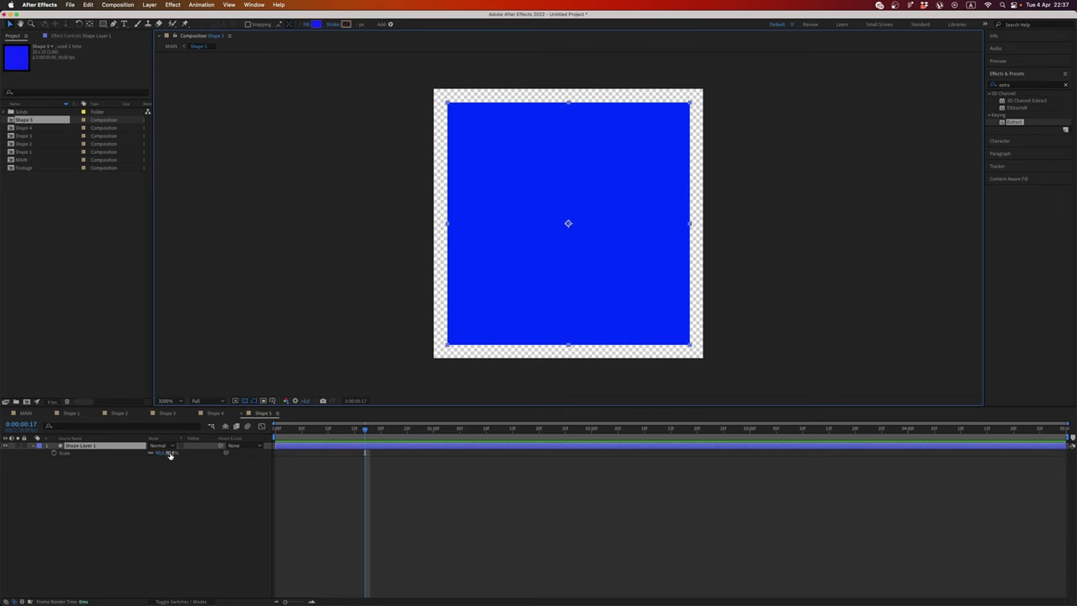
# Set the Scale of the square in Shape 5 to 30%.
pyautogui.click(170, 453)
pyautogui.write('30')
pyautogui.press('Return')
pyautogui.click(201, 462)
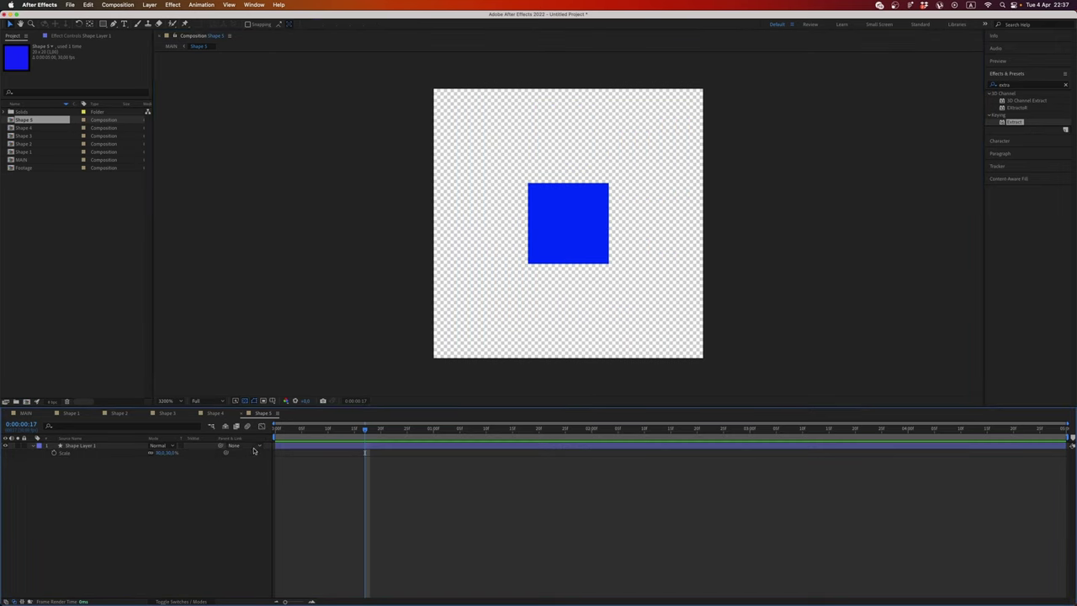
# Return to MAIN and preview the animated pattern from the first frame.
pyautogui.press('Tab')
pyautogui.click(214, 449)
pyautogui.click(274, 428)
pyautogui.press('space')
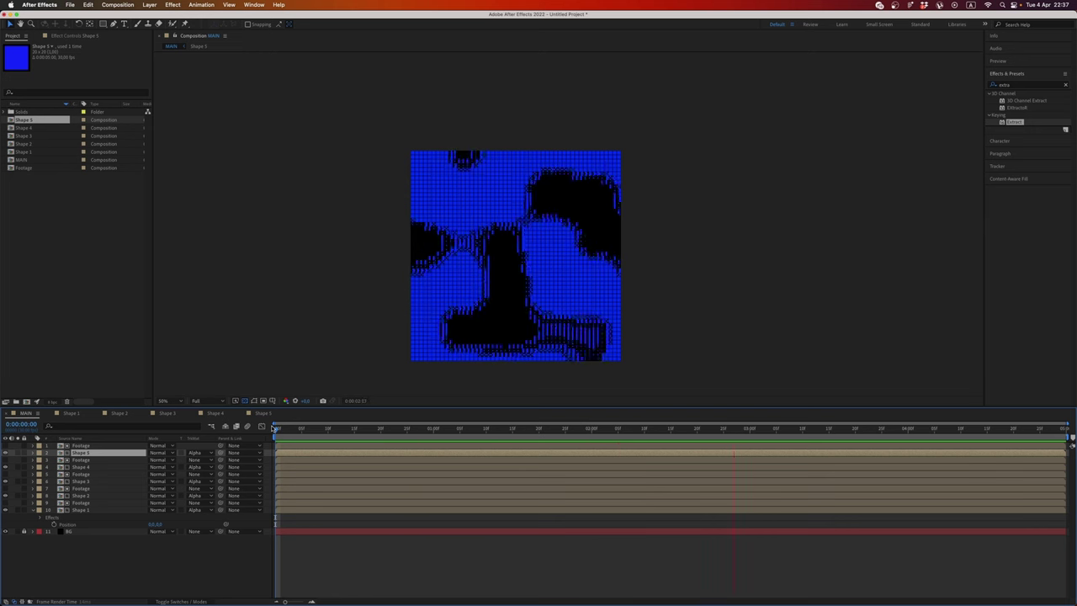
pyautogui.press('space')
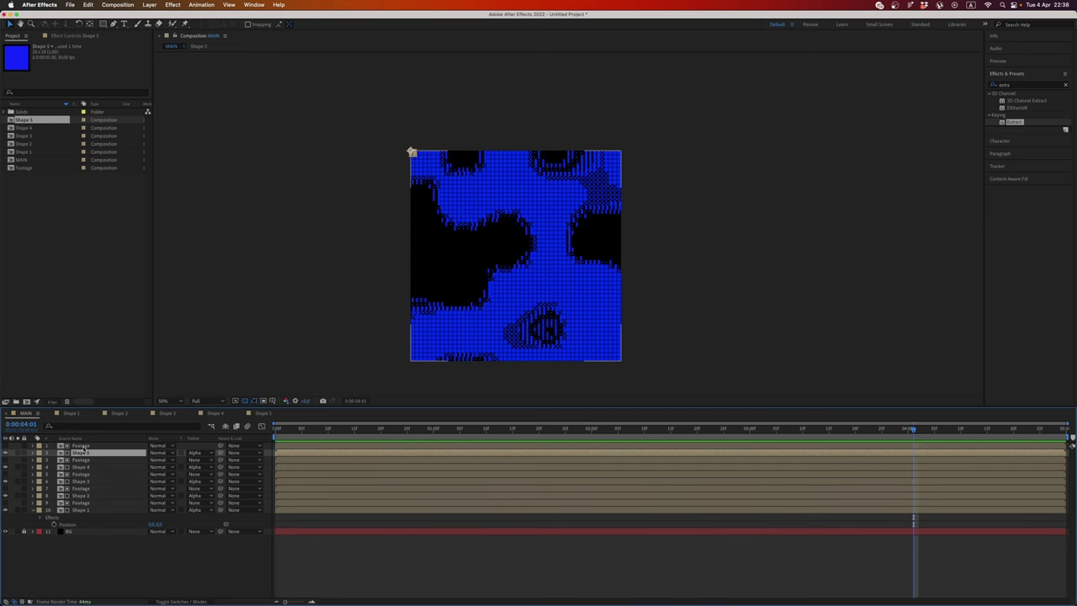
# Open the Footage composition and set the Fractal Noise Contrast on Black Solid 1 to 175.
pyautogui.doubleClick(82, 446)
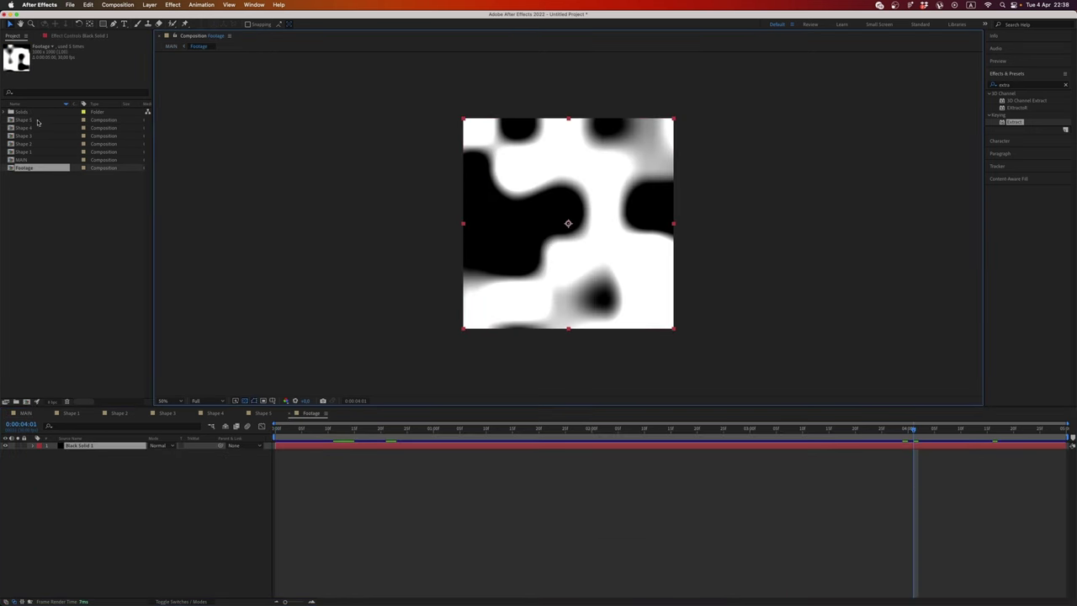
pyautogui.click(61, 36)
pyautogui.moveTo(130, 101); pyautogui.dragTo(4, 167)
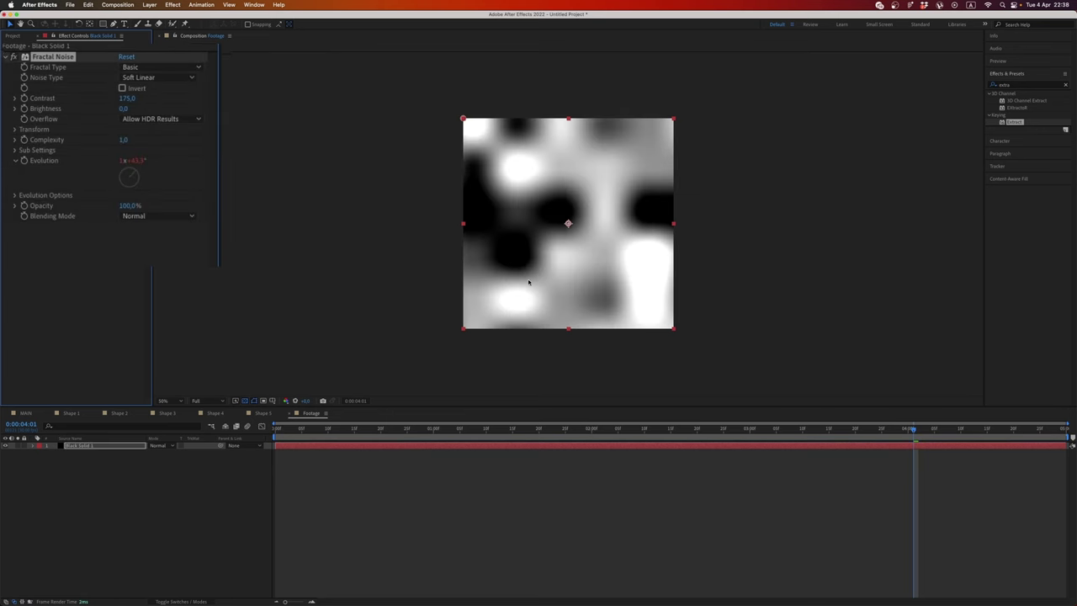
# Go back to MAIN and play the pattern with the softer noise contrast.
pyautogui.press('Tab')
pyautogui.click(115, 495)
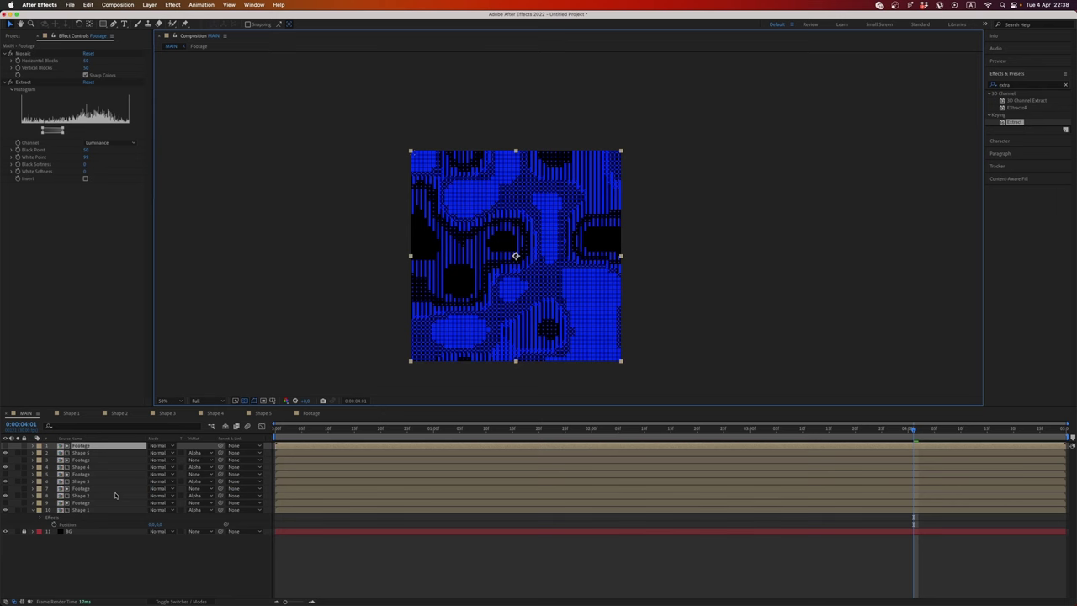
pyautogui.press('space')
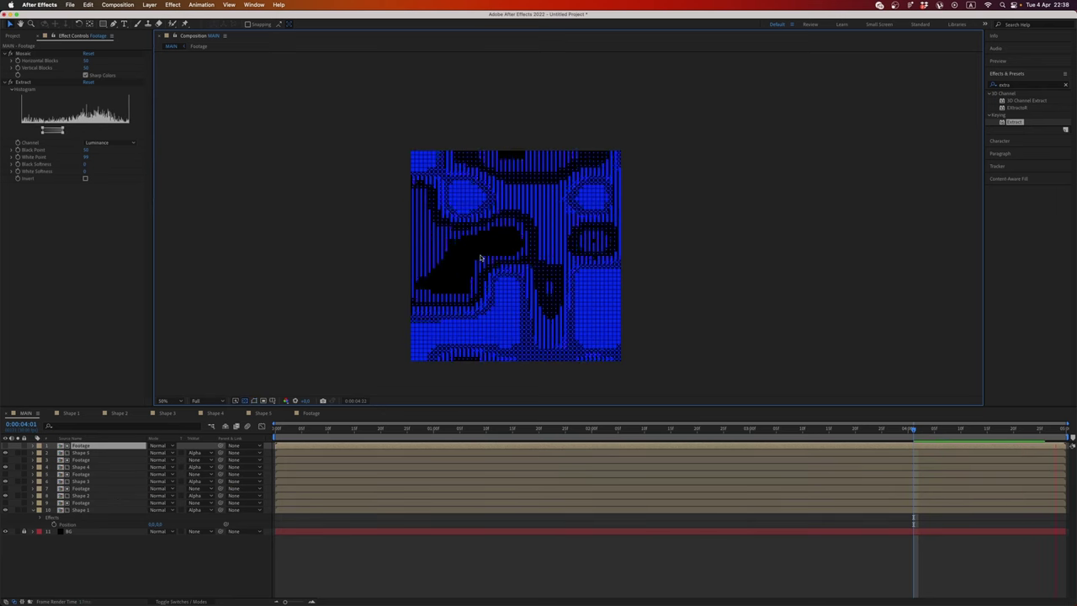
# Replace the noise in the Footage composition with the [0001-0120].png sequence, scaled to about 112% and repositioned in the frame.
pyautogui.click(81, 446)
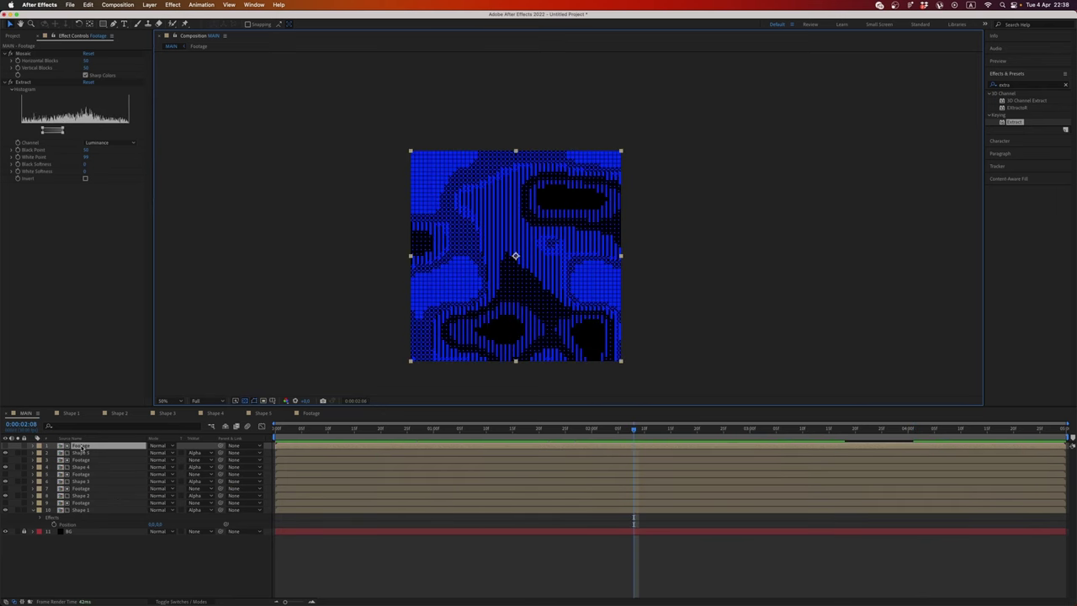
pyautogui.doubleClick(82, 446)
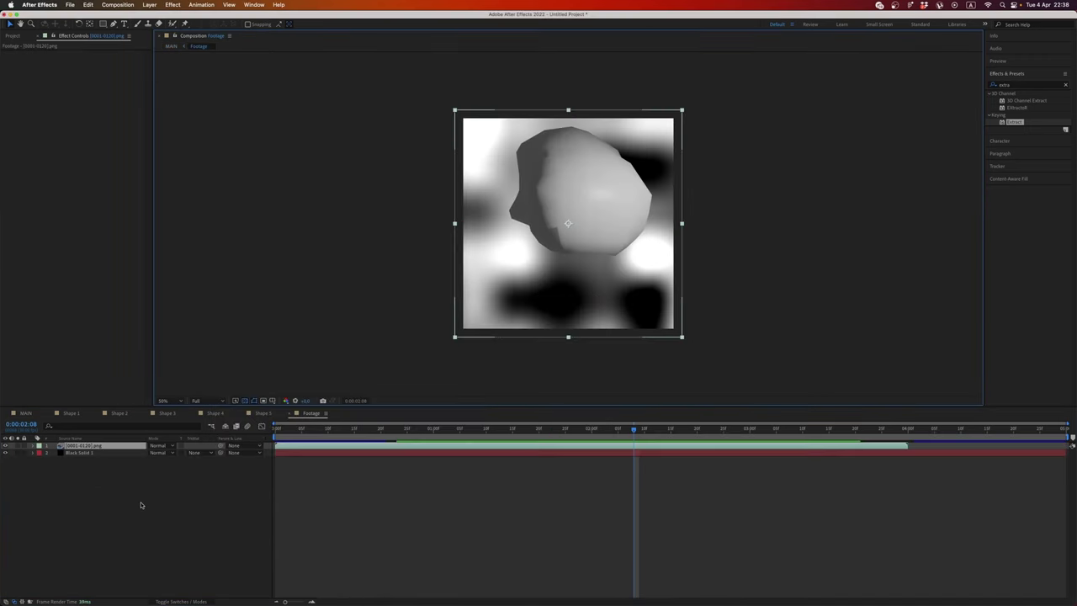
pyautogui.moveTo(596, 210); pyautogui.dragTo(594, 229)
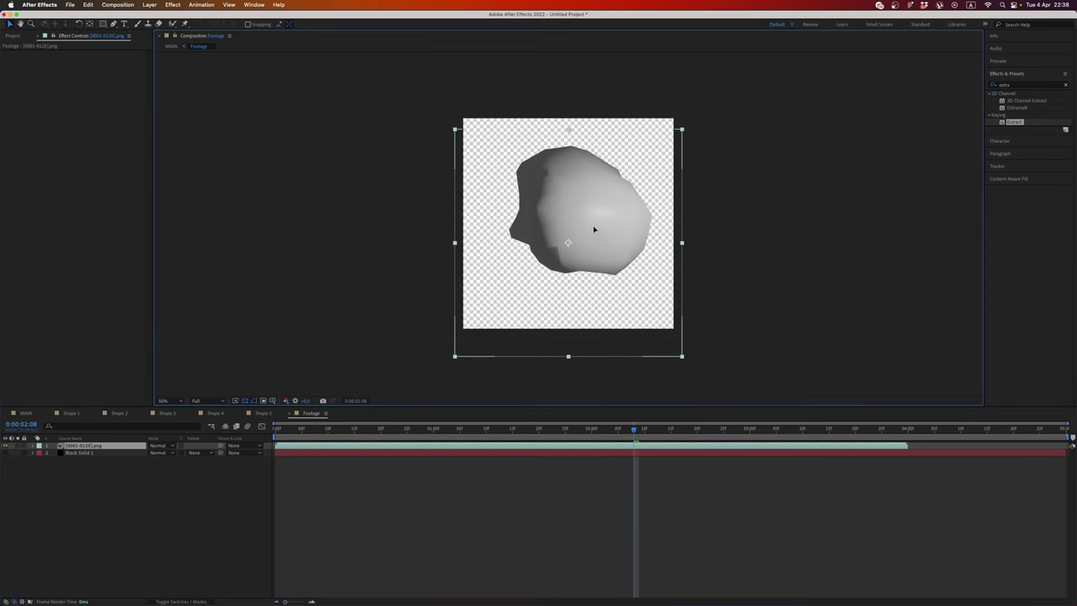
pyautogui.press('s')
pyautogui.moveTo(174, 452); pyautogui.dragTo(186, 453)
pyautogui.moveTo(577, 245); pyautogui.dragTo(572, 250)
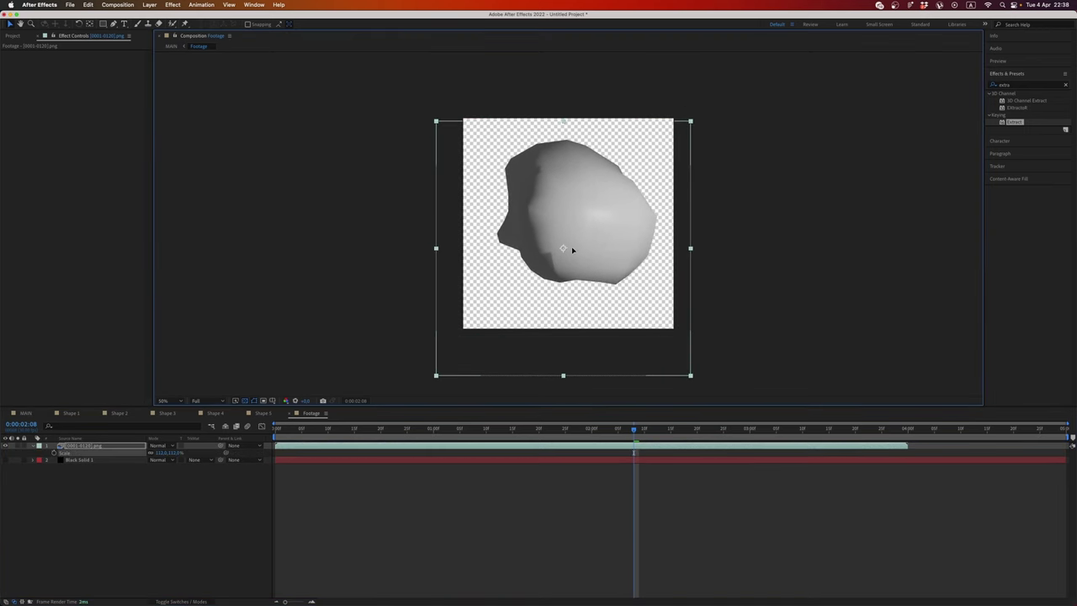
# Return to MAIN and preview the pattern driven by the image sequence from the first frame.
pyautogui.click(208, 505)
pyautogui.press('Tab')
pyautogui.click(303, 466)
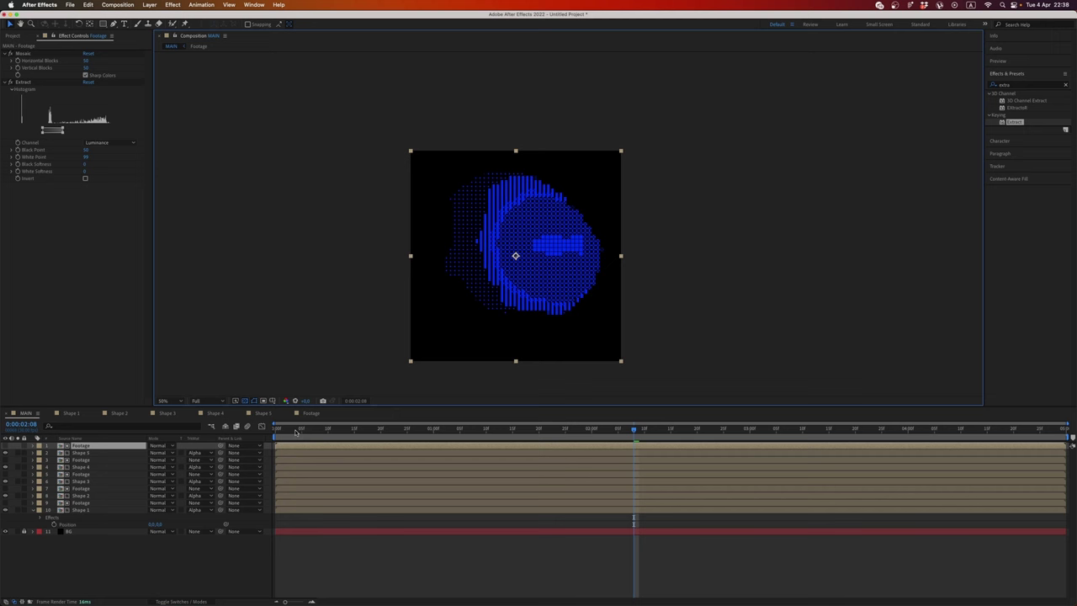
pyautogui.press('space')
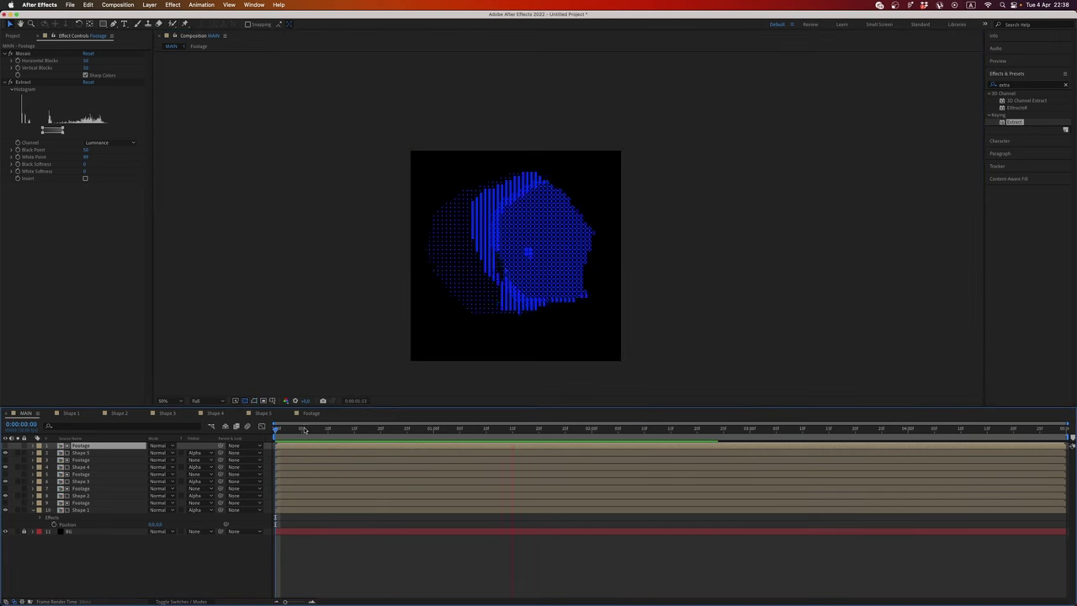
pyautogui.press('space')
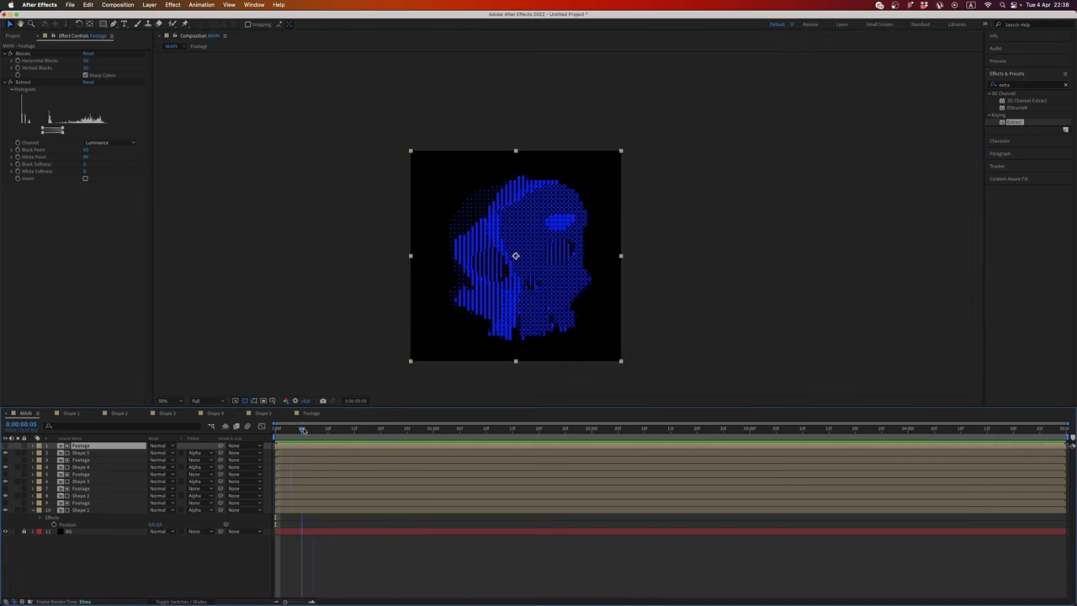
# Open the Shape 4 composition and change the vertical bar's fill colour to white.
pyautogui.doubleClick(80, 468)
pyautogui.click(316, 24)
pyautogui.moveTo(488, 279); pyautogui.dragTo(432, 238)
pyautogui.click(624, 243)
pyautogui.press('Tab')
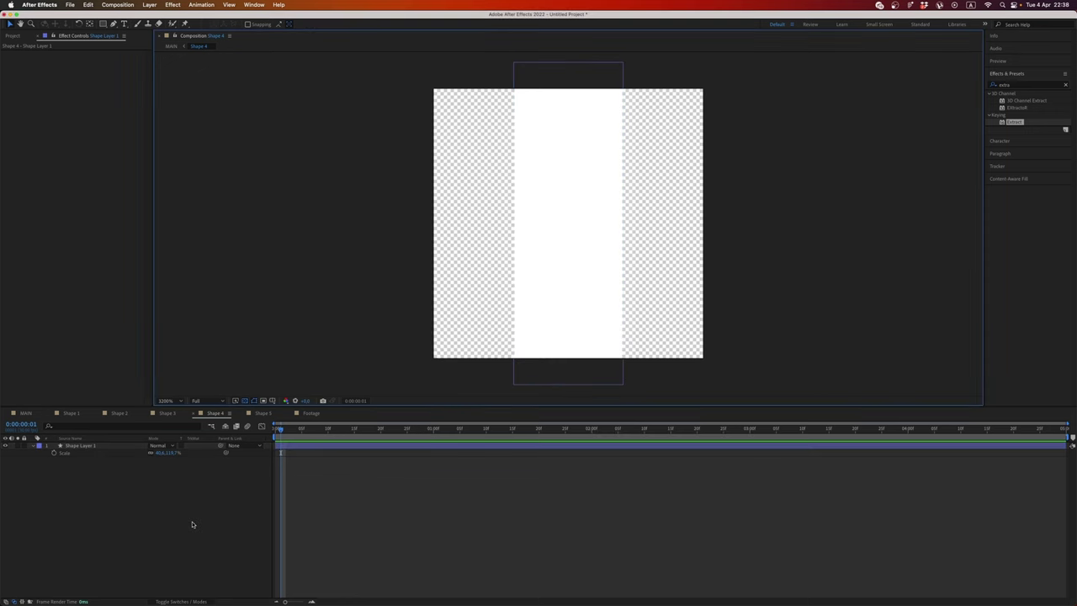
# Return to MAIN, play the pattern with the white bars and move the playhead back to the start.
pyautogui.press('Tab')
pyautogui.click(159, 523)
pyautogui.press('space')
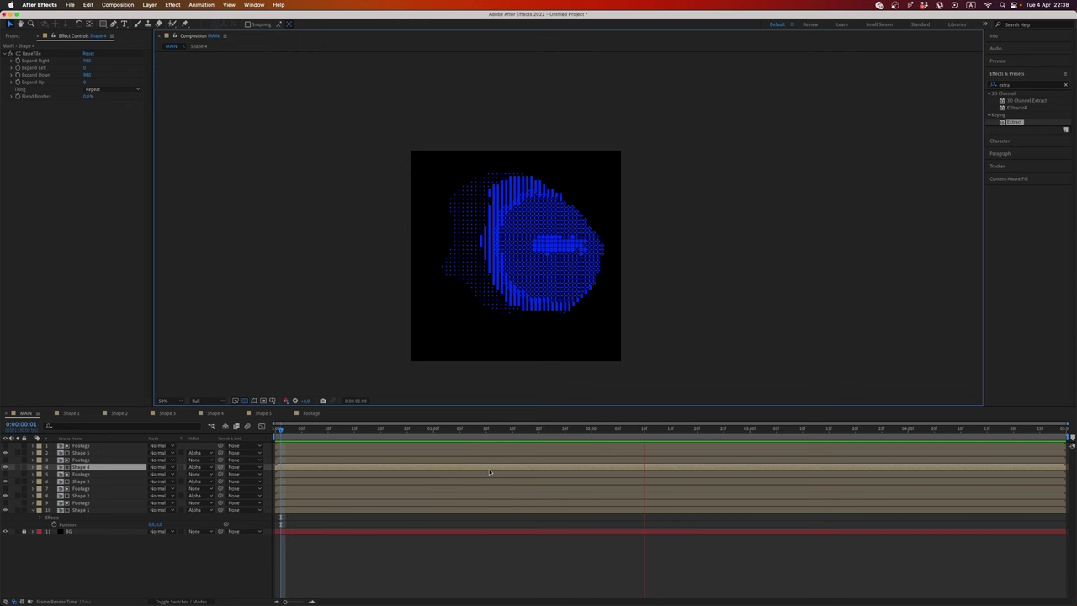
pyautogui.press('space')
pyautogui.click(276, 429)
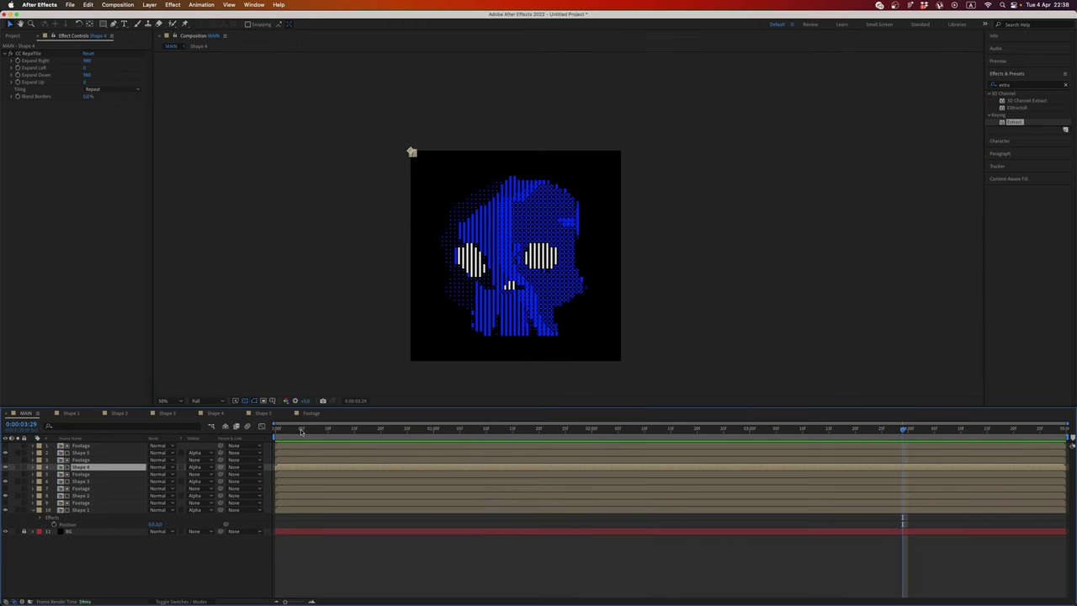
# In Shape 4, add the expression time*100 to the Rotation of Shape Layer 1.
pyautogui.doubleClick(93, 467)
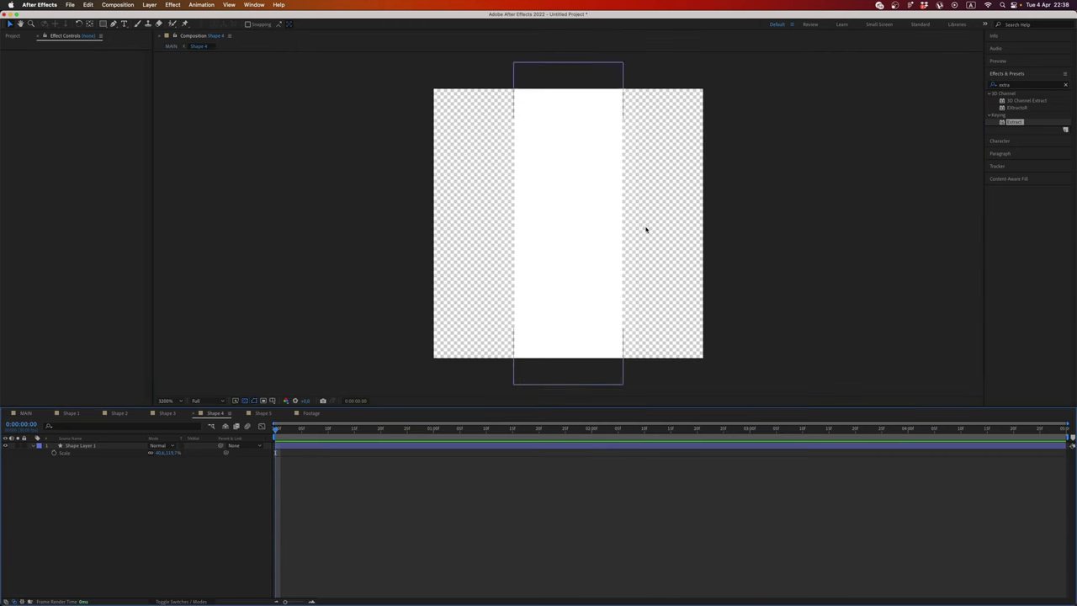
pyautogui.click(81, 447)
pyautogui.keyDown('alt'); pyautogui.click(53, 453); pyautogui.keyUp('alt')
pyautogui.write('time*')
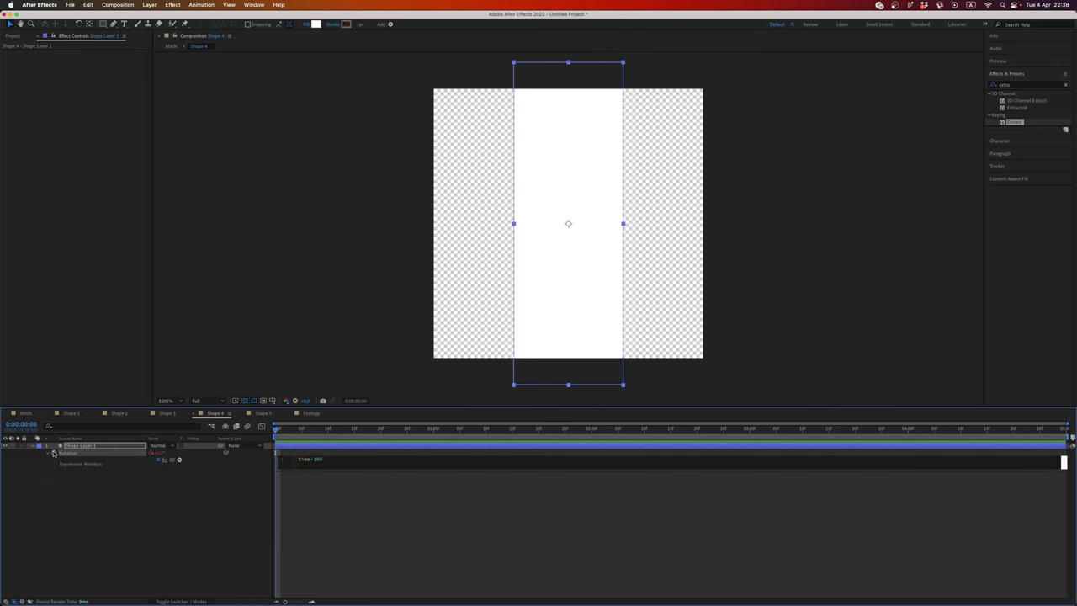
pyautogui.write('100')
pyautogui.click(141, 497)
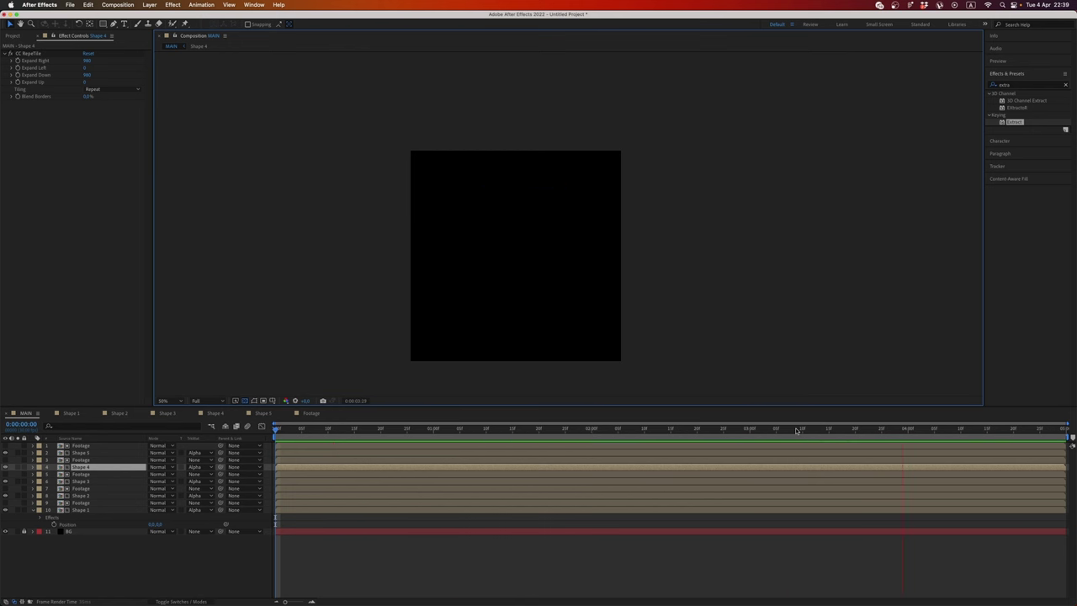
# Scrub back through the MAIN timeline to frame 0:00:00:02 to review the rotating bars.
pyautogui.click(572, 430)
pyautogui.moveTo(570, 431); pyautogui.dragTo(286, 435)
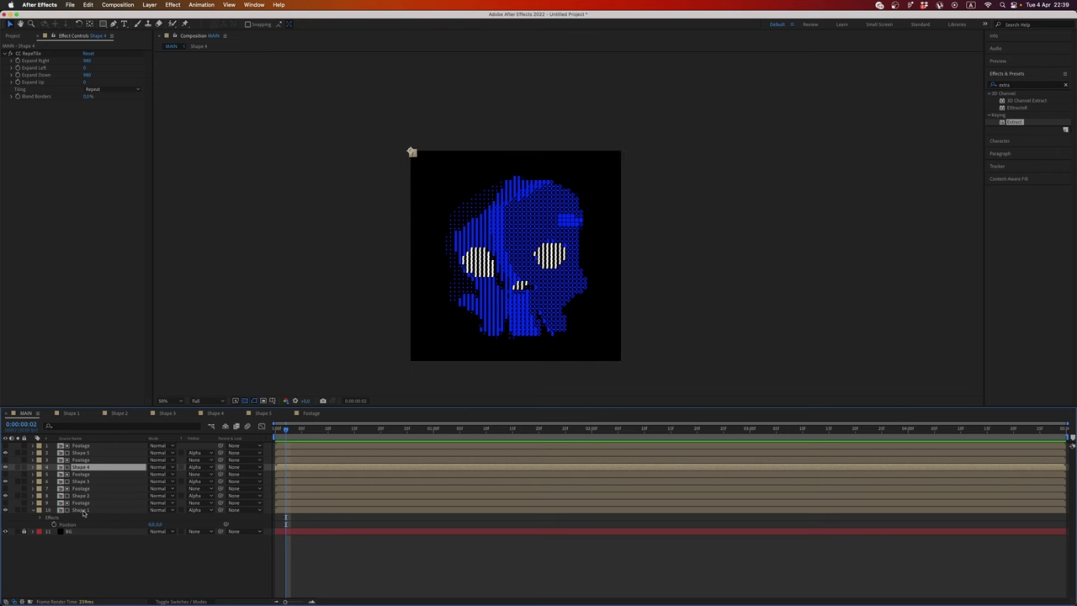
# Open Shape 1, add a text layer with the character 1 and position it over the blue square.
pyautogui.doubleClick(82, 511)
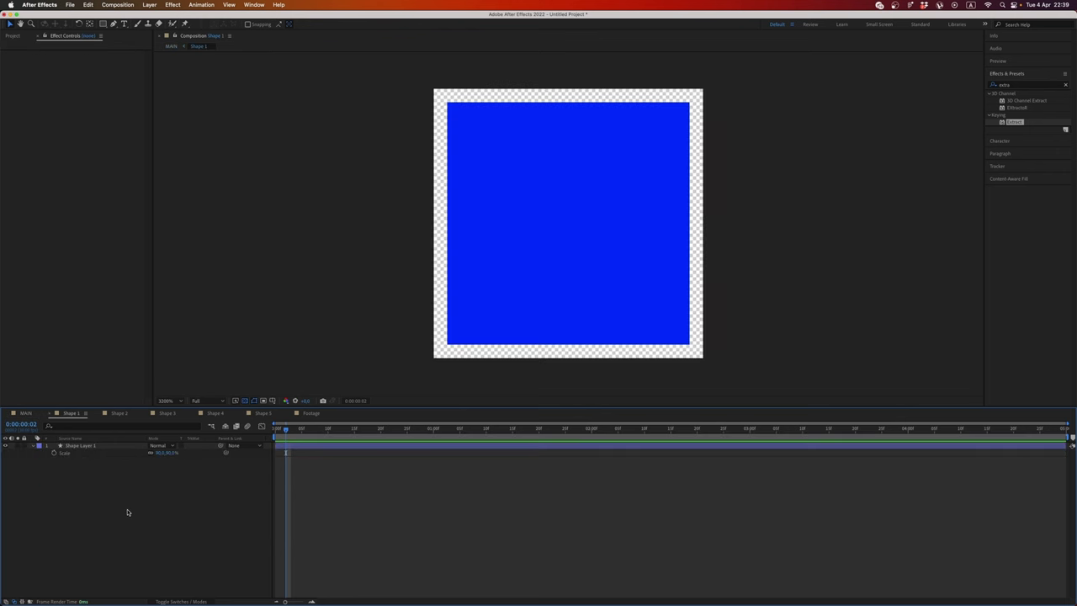
pyautogui.press('super+t')
pyautogui.click(554, 229)
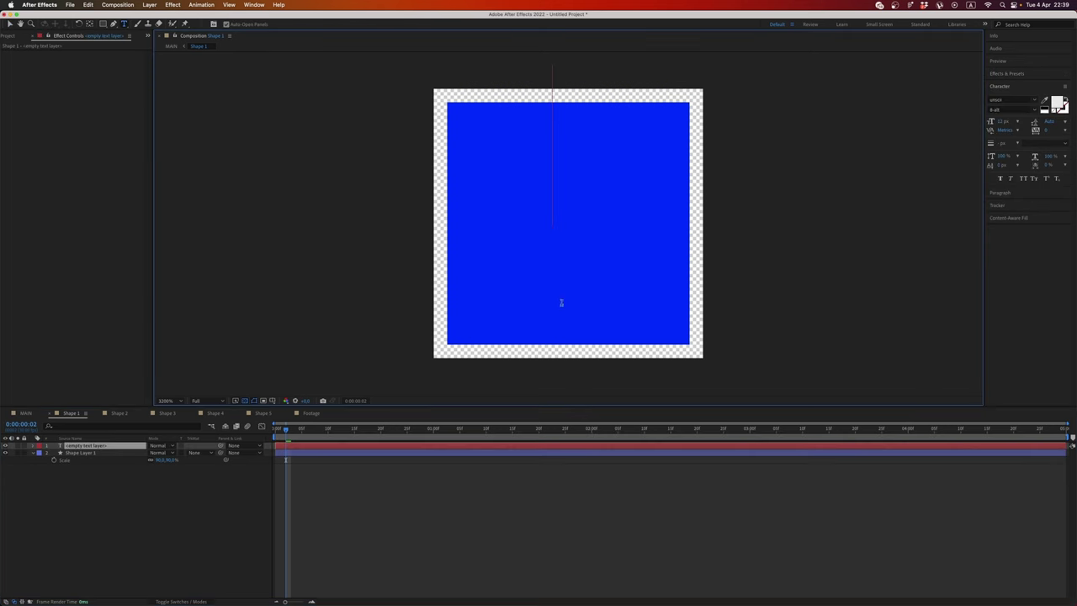
pyautogui.write('T')
pyautogui.click(80, 447)
pyautogui.press('v')
pyautogui.moveTo(558, 176); pyautogui.dragTo(574, 271)
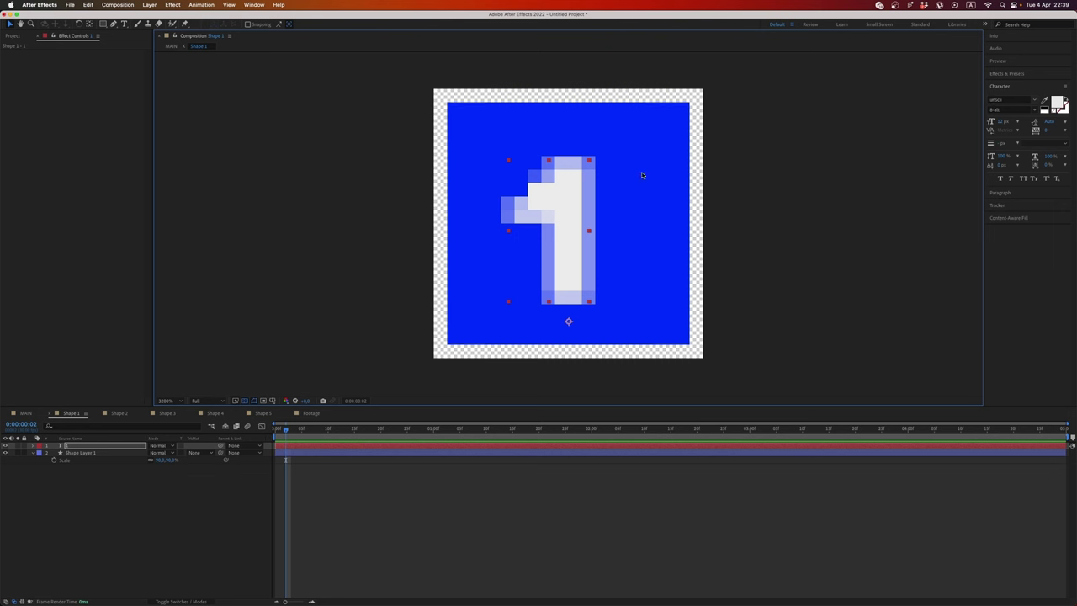
# Change the text in Shape 1 to 8, set its font size to 19 px and centre it on the square.
pyautogui.doubleClick(567, 205)
pyautogui.write('S')
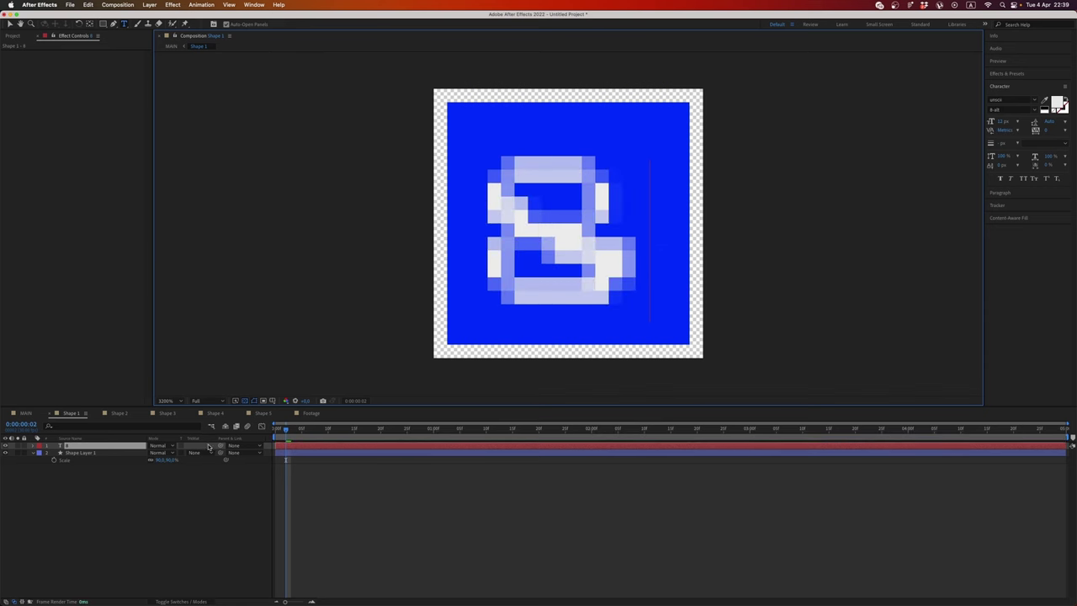
pyautogui.click(185, 471)
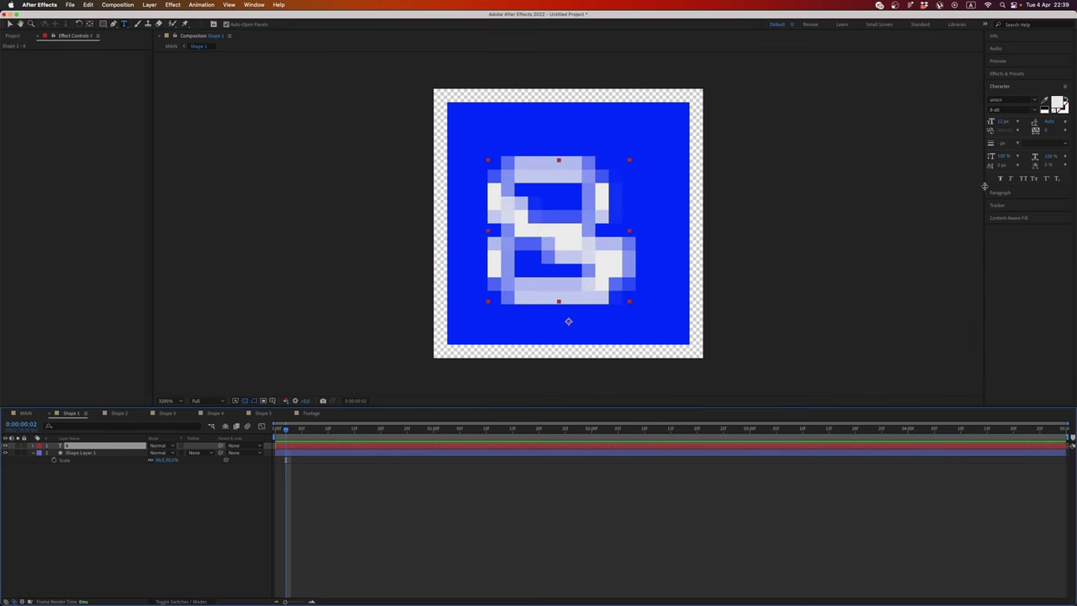
pyautogui.moveTo(1003, 121); pyautogui.dragTo(1009, 120)
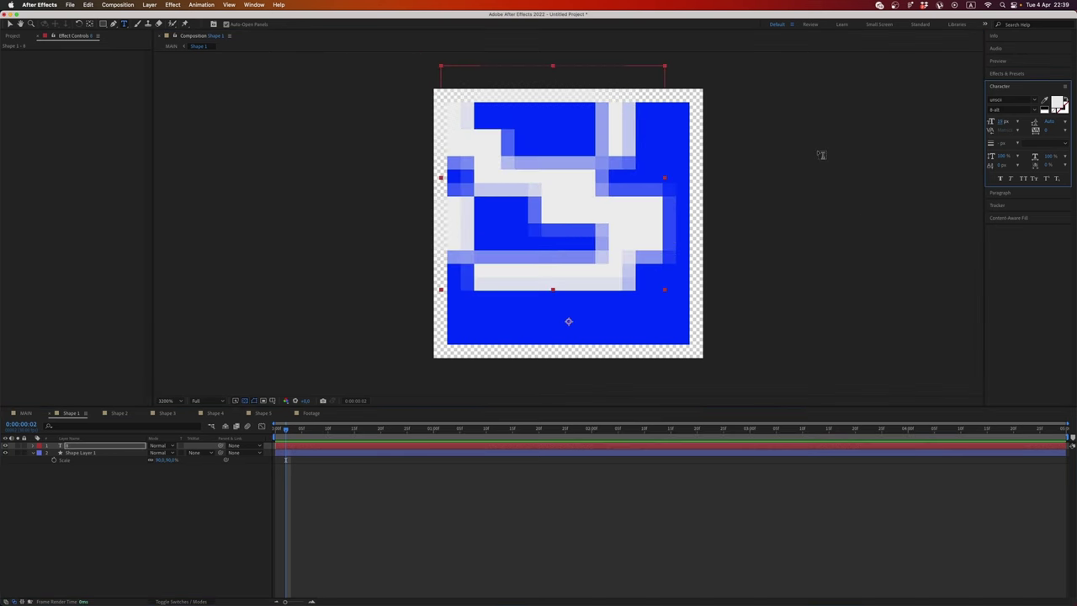
pyautogui.press('v')
pyautogui.moveTo(501, 193); pyautogui.dragTo(518, 239)
# Hide the blue square layer in Shape 1 with the transparency grid off, and return to MAIN.
pyautogui.click(245, 401)
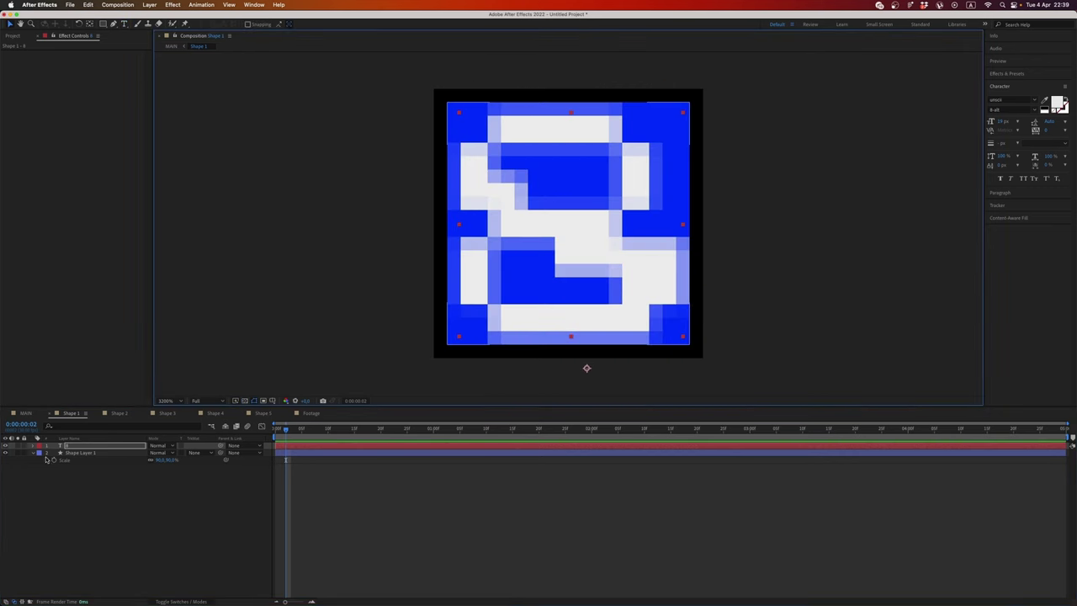
pyautogui.click(6, 453)
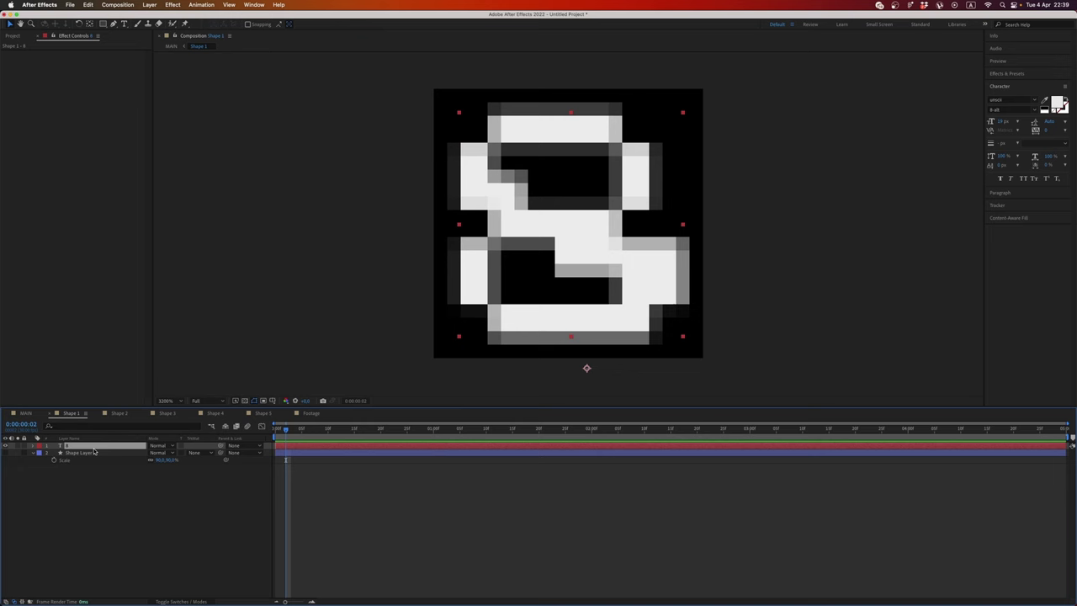
pyautogui.click(113, 490)
pyautogui.press('Tab')
pyautogui.click(74, 489)
# Open Shape 2, hide its four shape layers and turn off the transparency grid.
pyautogui.click(75, 497)
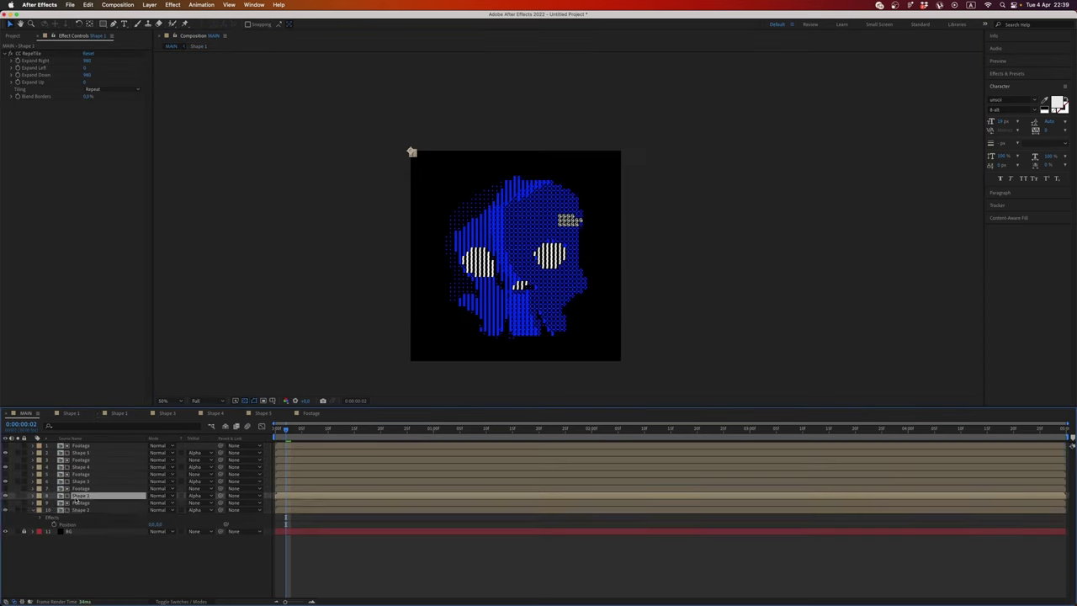
pyautogui.doubleClick(76, 499)
pyautogui.moveTo(5, 446); pyautogui.dragTo(5, 467)
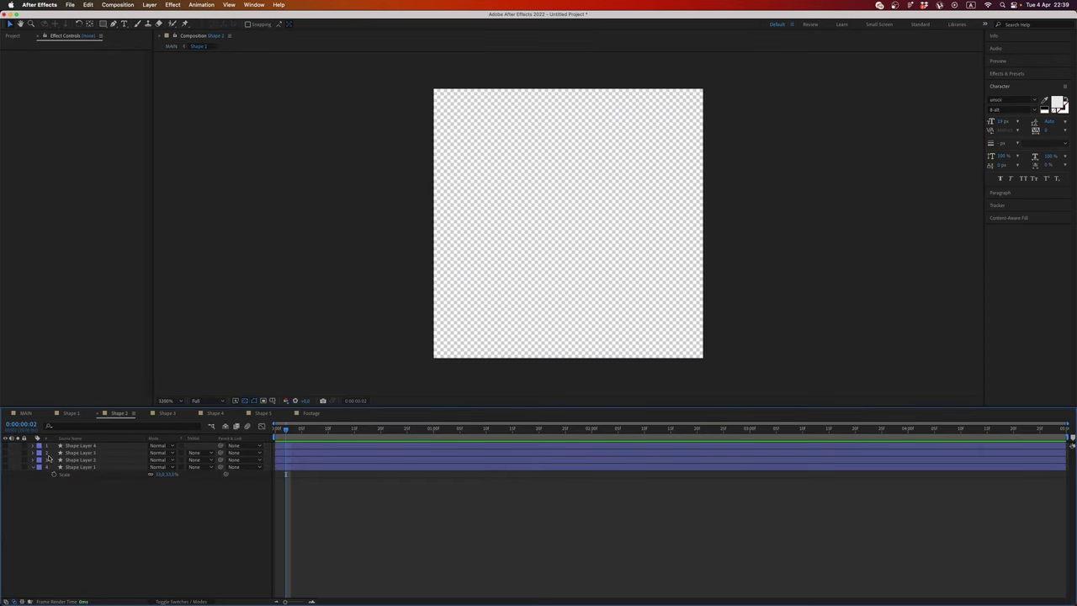
pyautogui.click(245, 402)
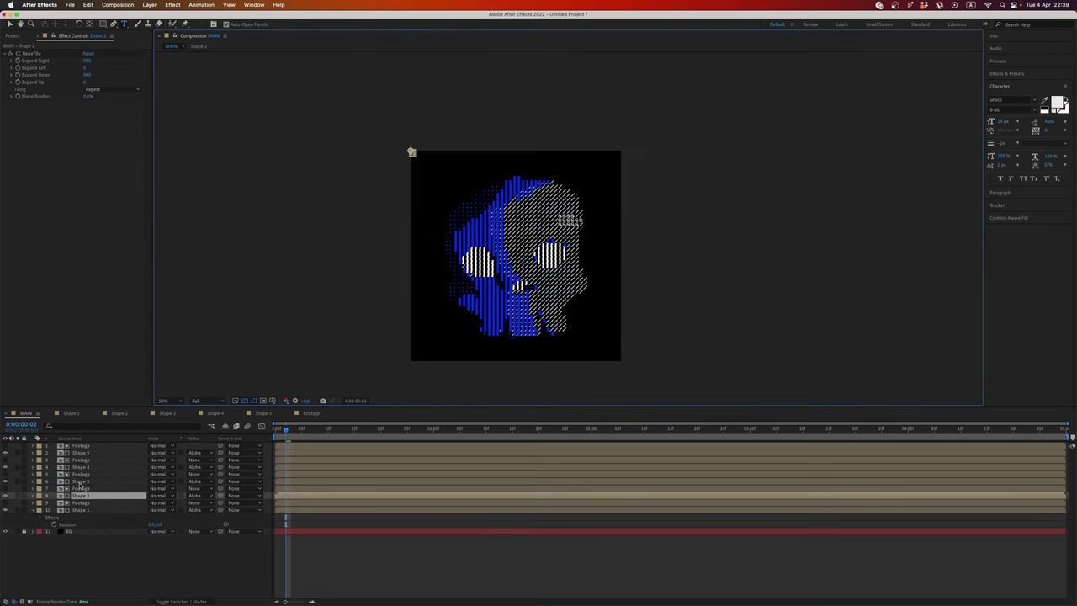
# Open Shape 3, hide its blue bar and paste the 8 text layer, with the transparency grid off.
pyautogui.doubleClick(79, 484)
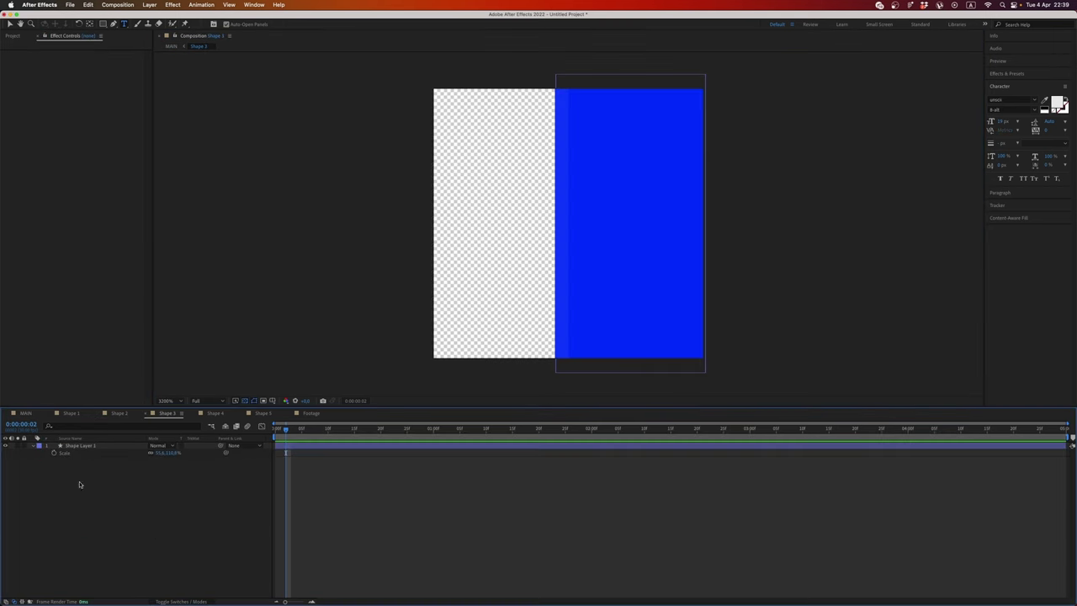
pyautogui.click(5, 446)
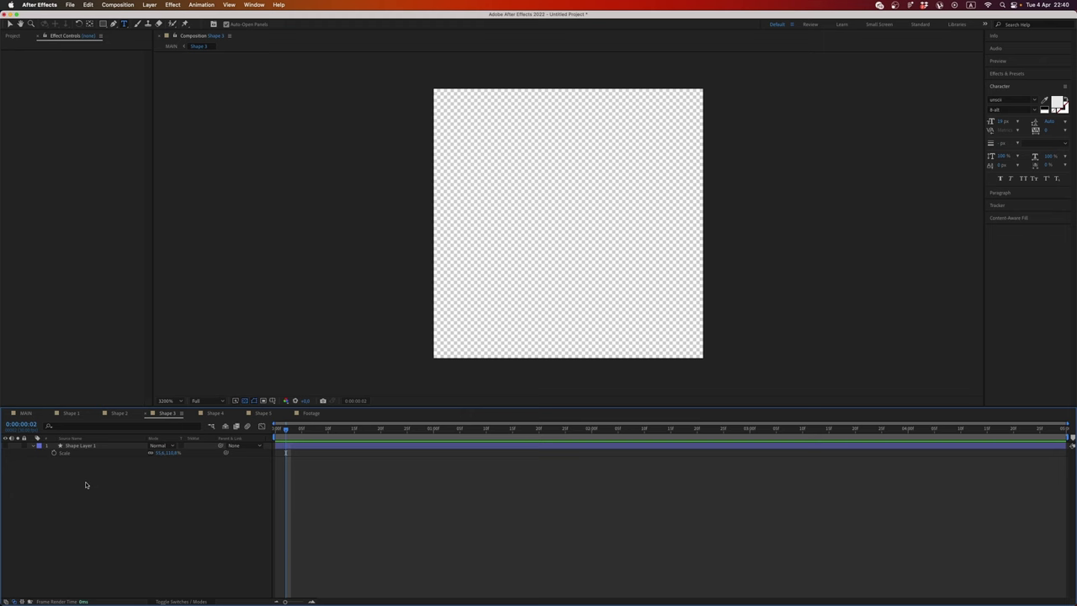
pyautogui.press('super+v')
pyautogui.click(245, 402)
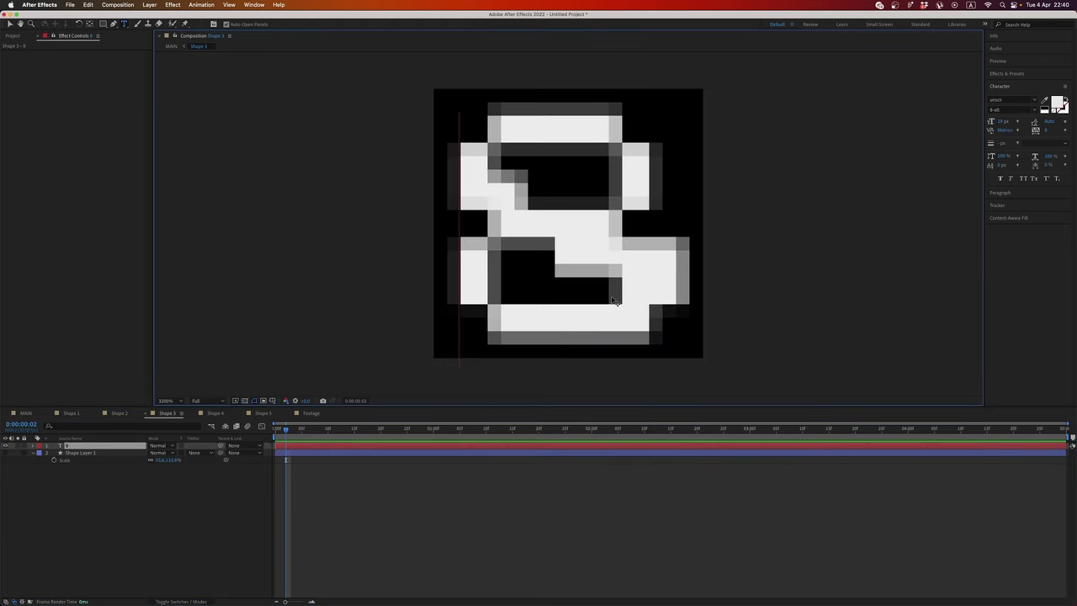
# Replace the pasted character in Shape 3 with =, centre it in the frame and return to MAIN.
pyautogui.press('super+a')
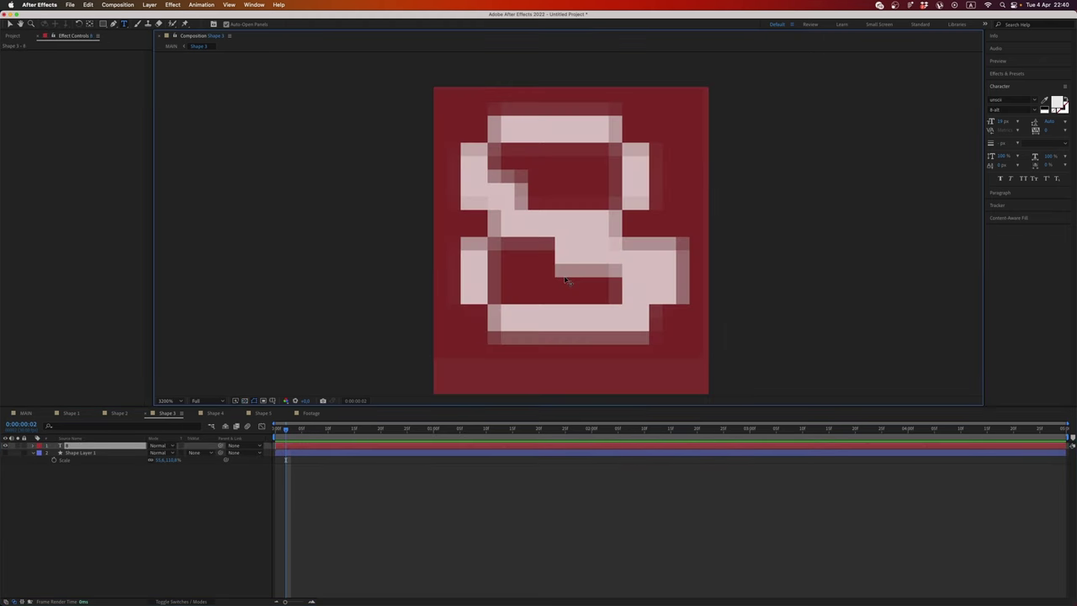
pyautogui.write('=')
pyautogui.click(76, 447)
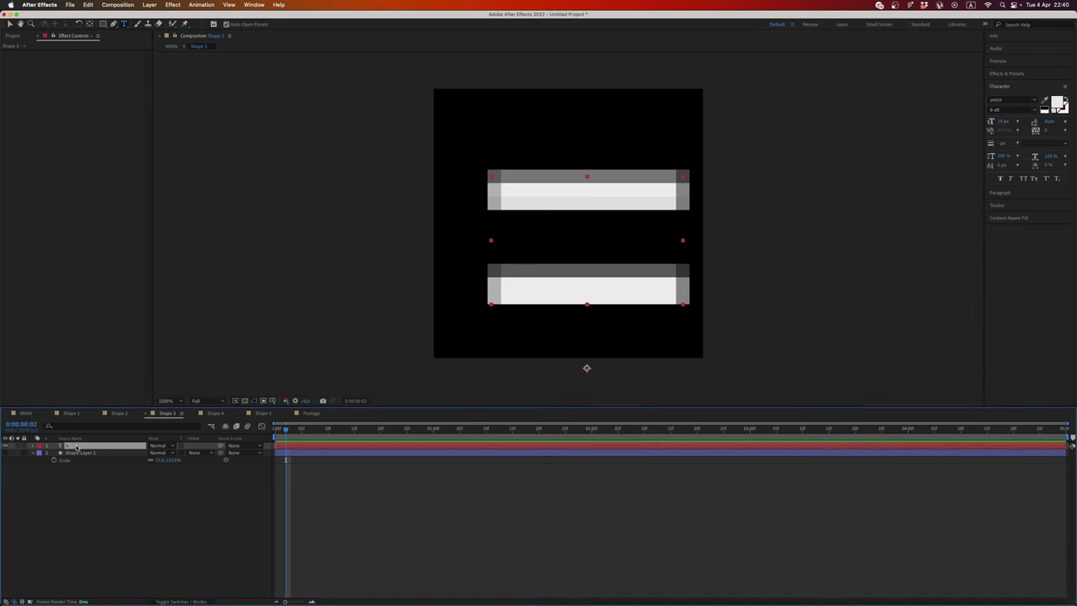
pyautogui.click(180, 493)
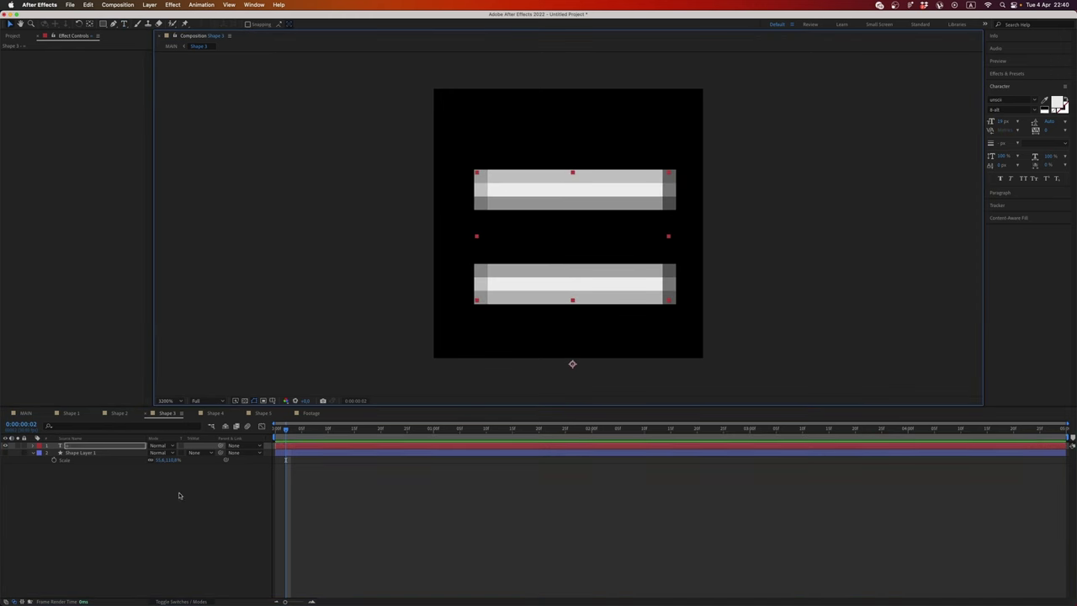
pyautogui.press('Tab')
pyautogui.click(128, 517)
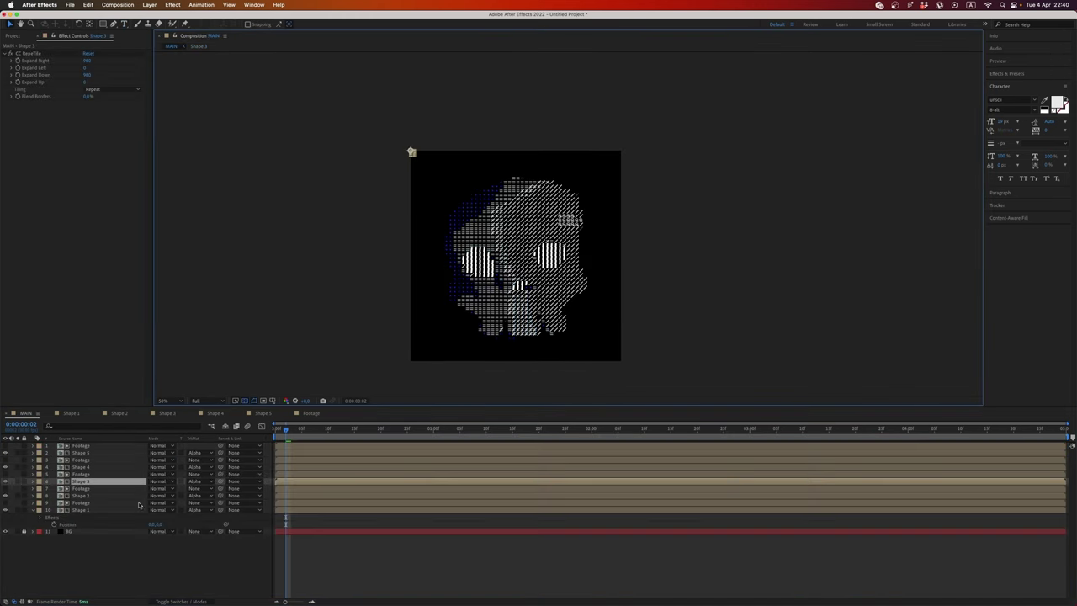
# Open Shape 4 and paste the 8 text layer in place of the rotating bar, with the transparency grid off.
pyautogui.doubleClick(86, 468)
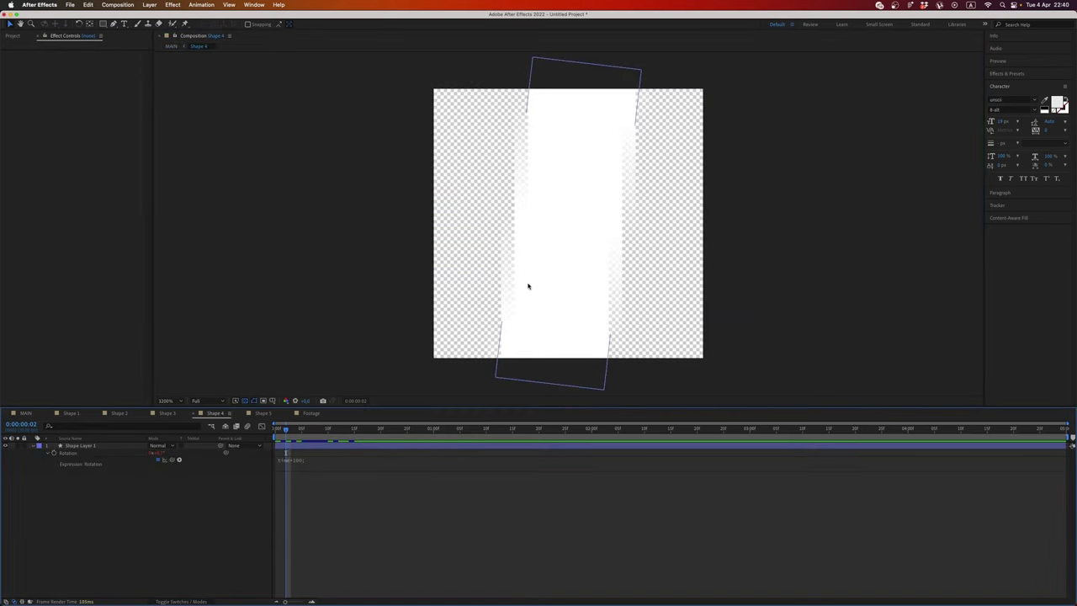
pyautogui.press('super+v')
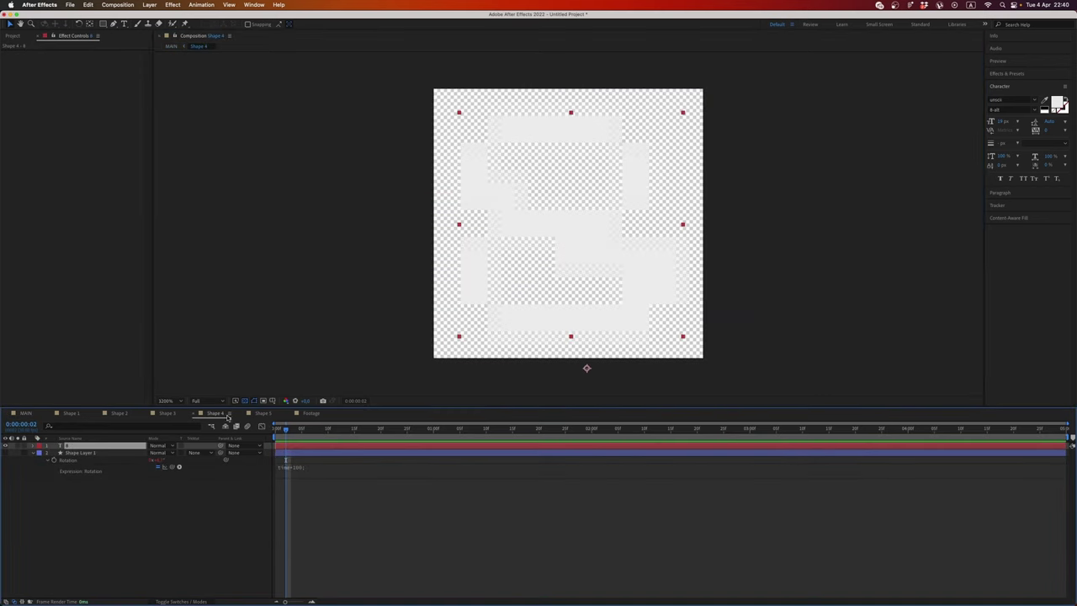
pyautogui.click(245, 401)
# Replace the pasted character in Shape 4 with -, nudge it to the centre of the frame and return to MAIN.
pyautogui.doubleClick(609, 259)
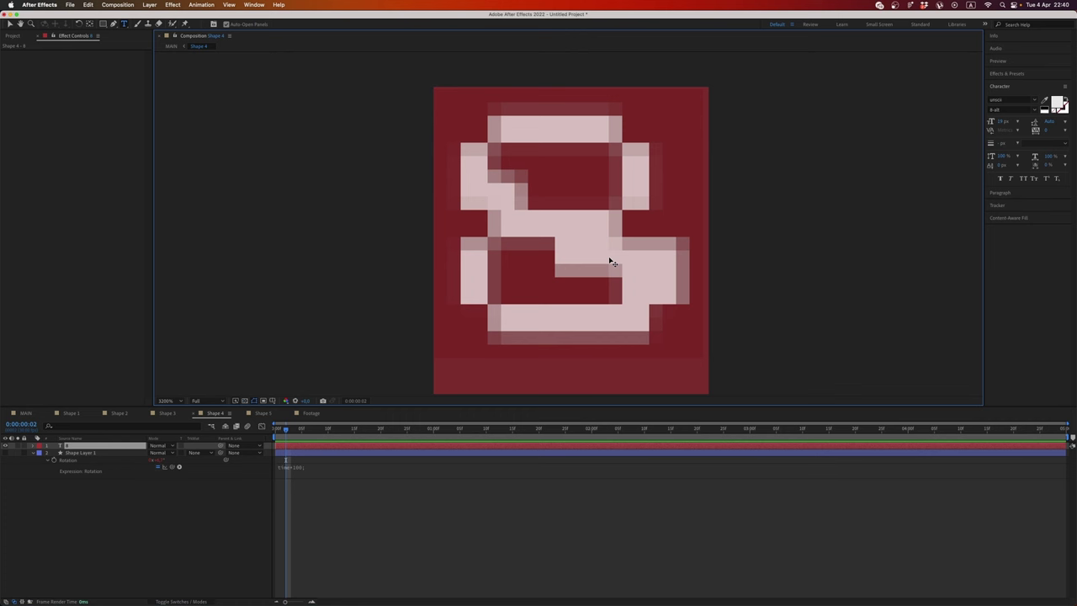
pyautogui.write('-')
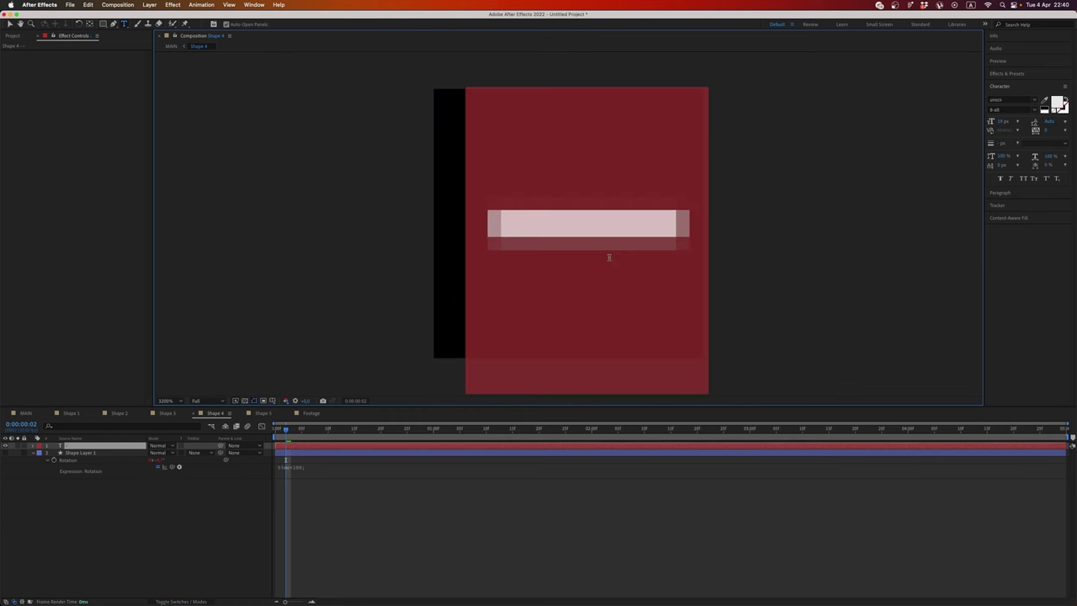
pyautogui.click(207, 491)
pyautogui.press('v')
pyautogui.moveTo(628, 219); pyautogui.dragTo(612, 213)
pyautogui.press('Tab')
pyautogui.click(569, 215)
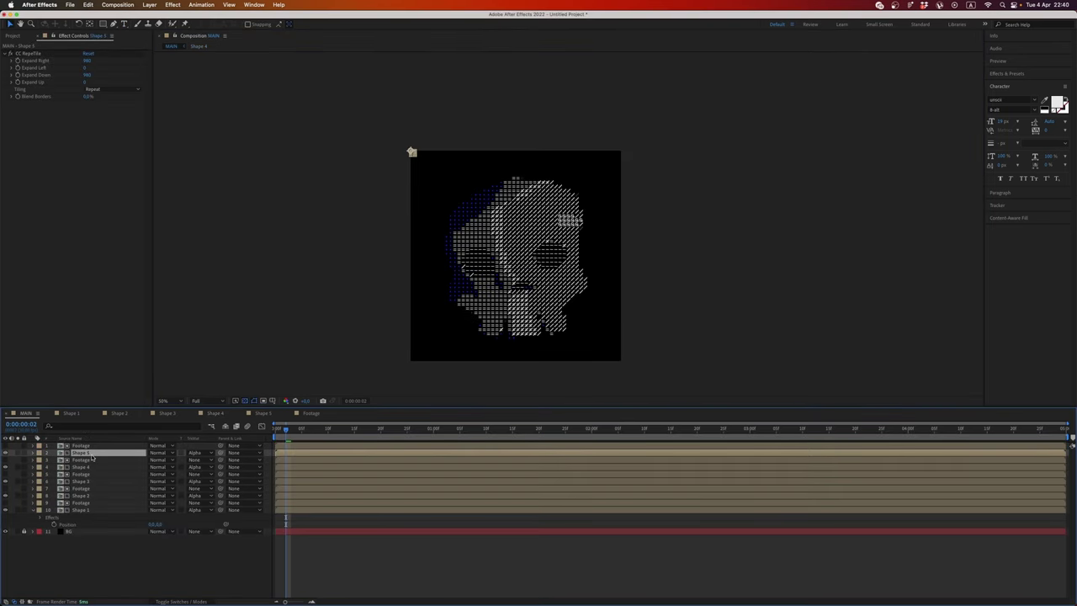
# Open Shape 5, hide Shape Layer 1 and turn off the transparency grid.
pyautogui.click(263, 413)
pyautogui.click(5, 446)
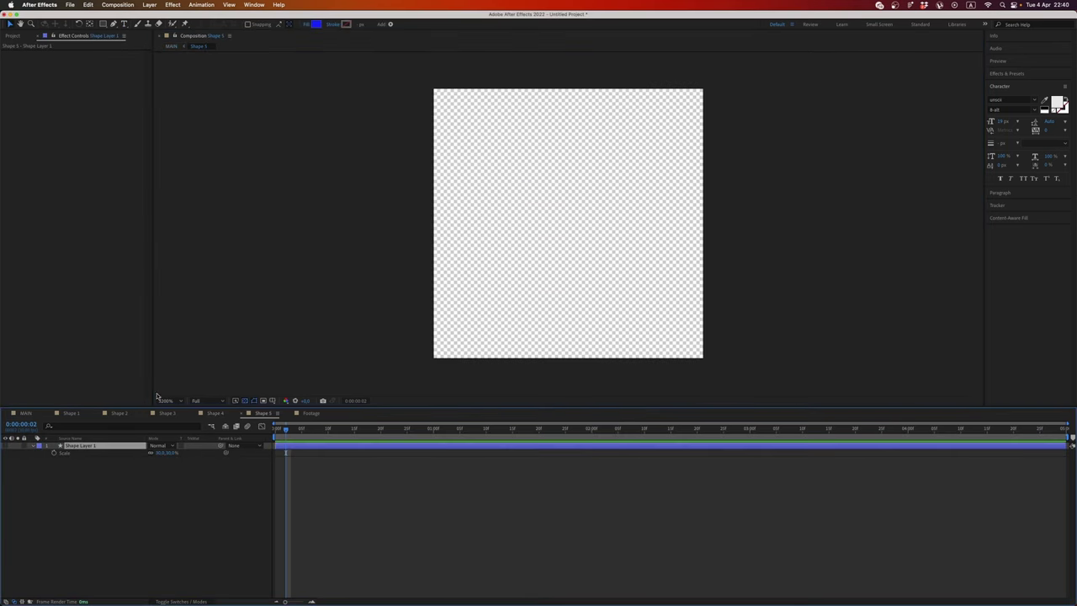
pyautogui.click(244, 401)
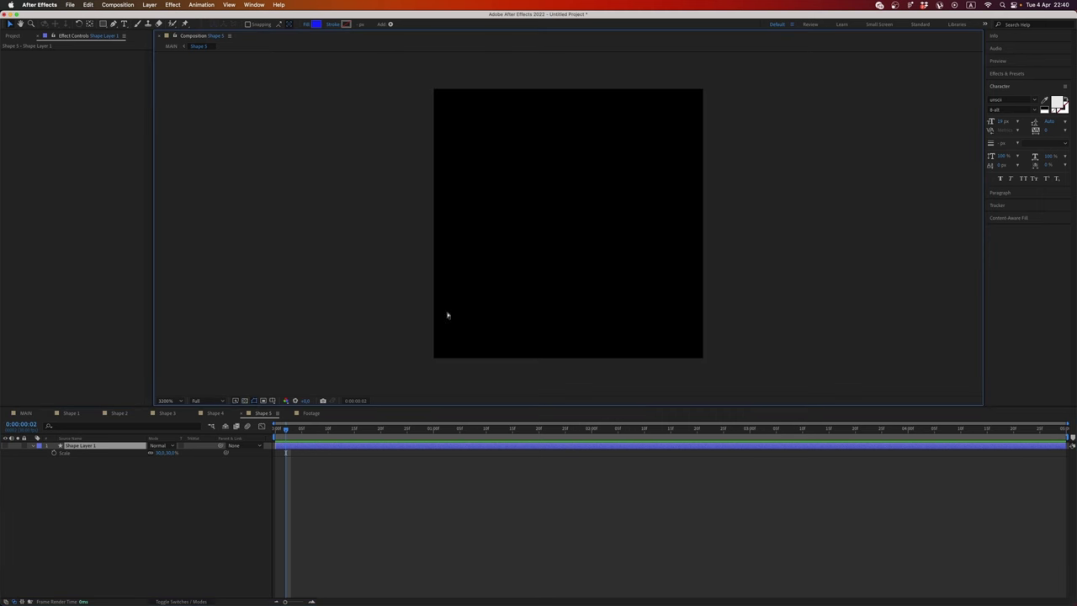
# Paste the 8 text layer into Shape 5 and replace its character with a period.
pyautogui.press('super+v')
pyautogui.doubleClick(513, 274)
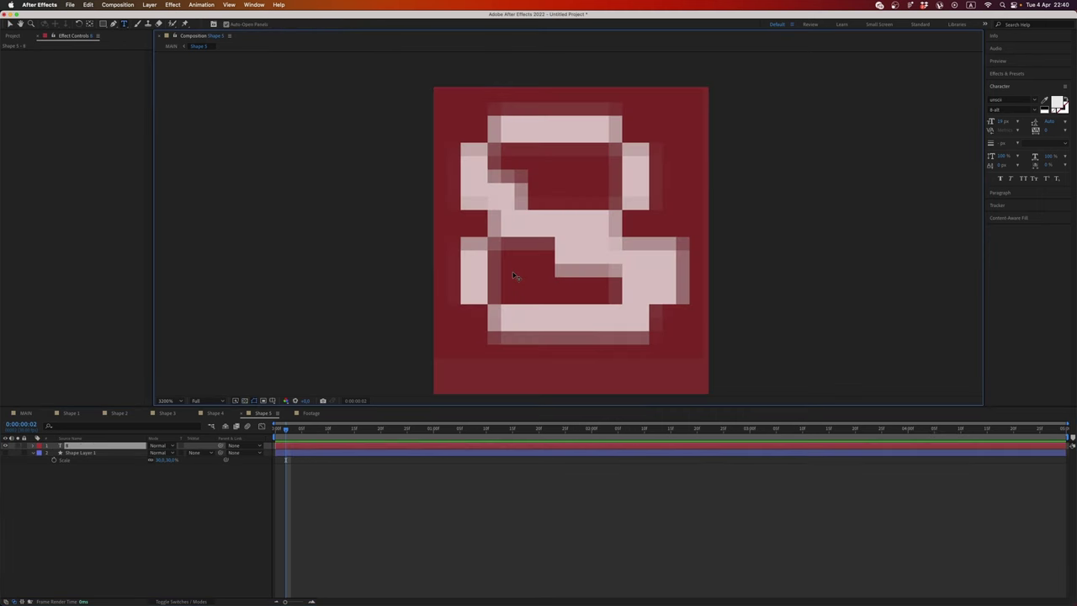
pyautogui.write('.')
pyautogui.click(278, 488)
# Centre the period horizontally in the Shape 5 frame, then return to MAIN and scrub through the animation.
pyautogui.press('v')
pyautogui.moveTo(588, 315); pyautogui.dragTo(575, 312)
pyautogui.press('Tab')
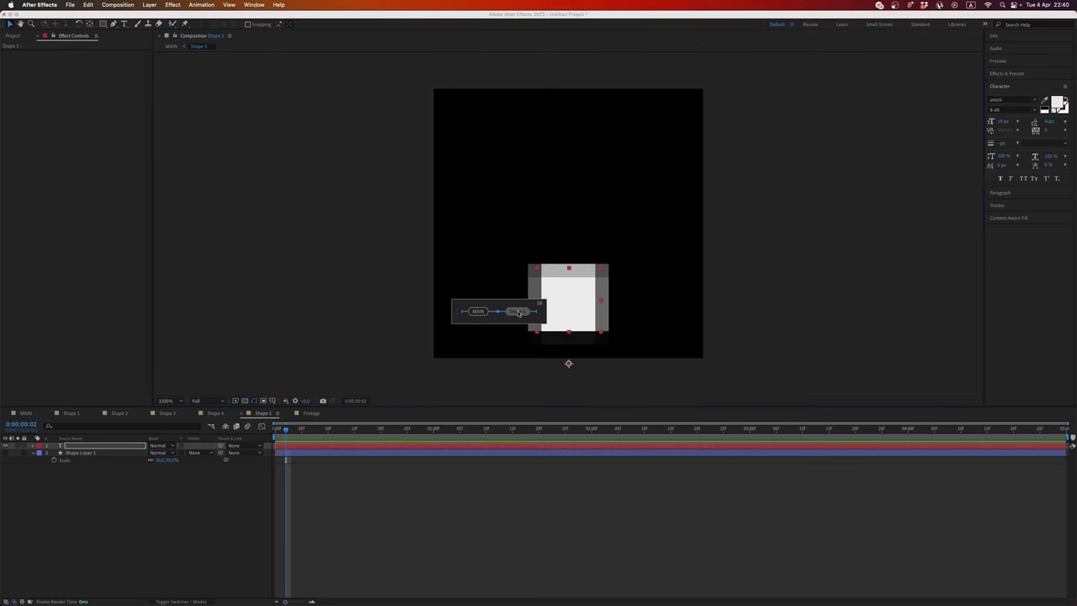
pyautogui.click(476, 311)
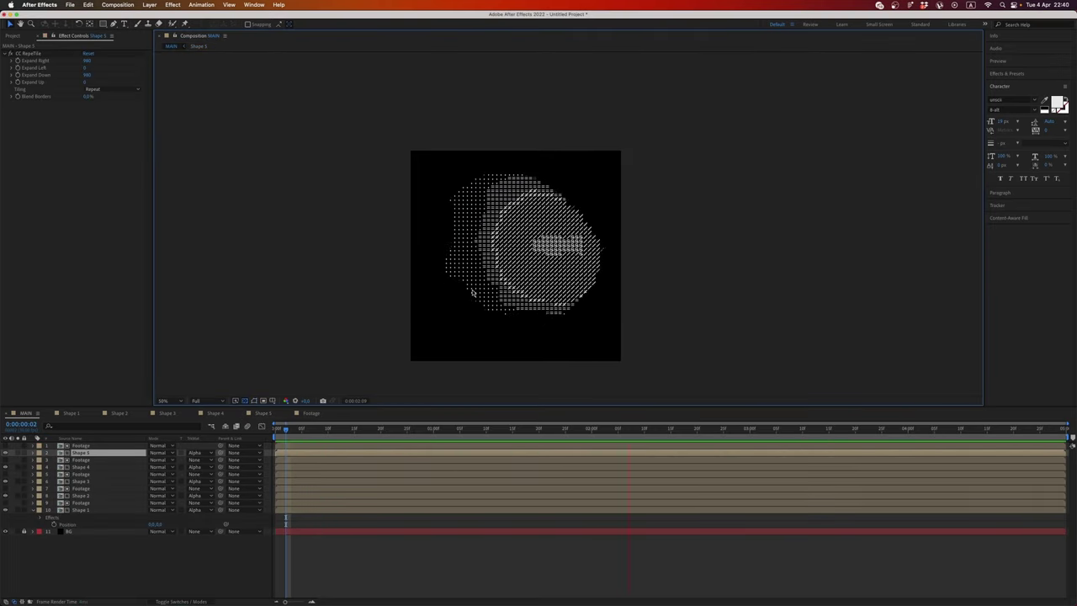
pyautogui.click(594, 433)
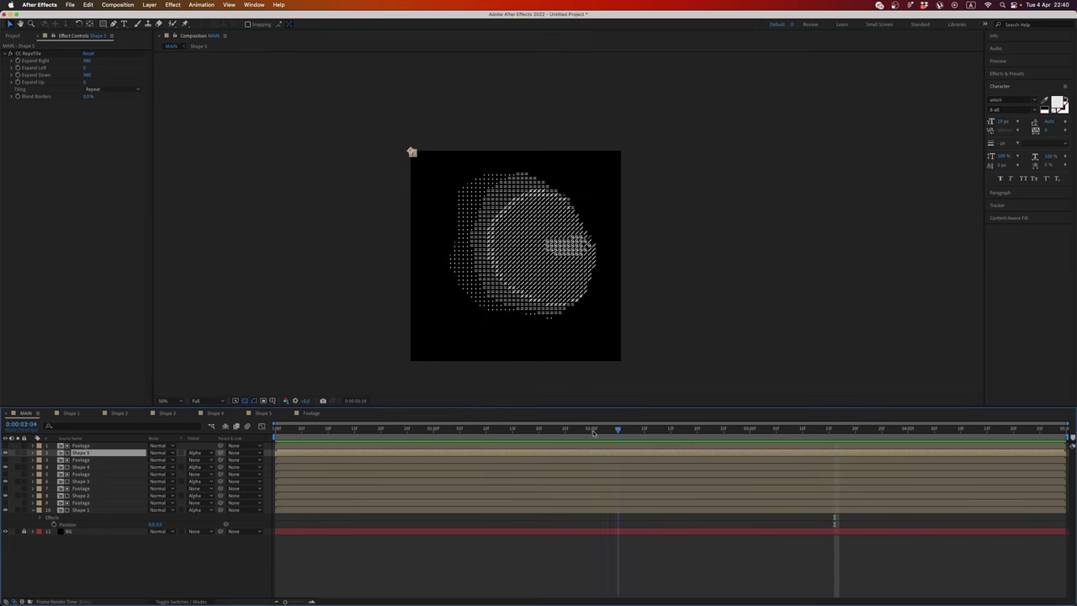
pyautogui.moveTo(593, 432); pyautogui.dragTo(312, 458)
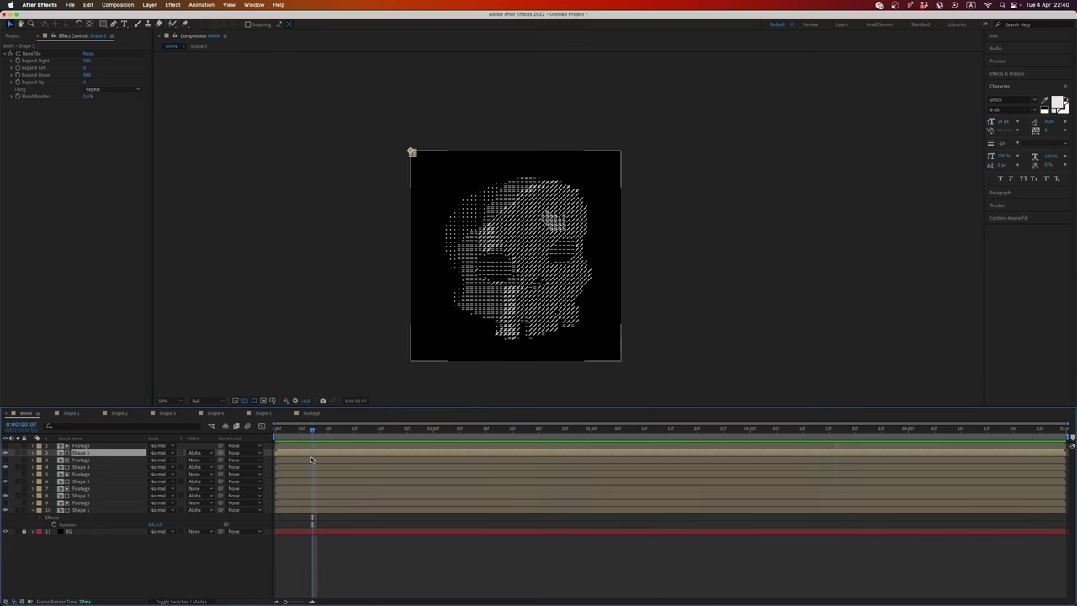
# In the Footage composition, show Black Solid 1 and hide the PNG sequence, then preview the pattern in MAIN.
pyautogui.doubleClick(77, 446)
pyautogui.click(6, 460)
pyautogui.click(6, 445)
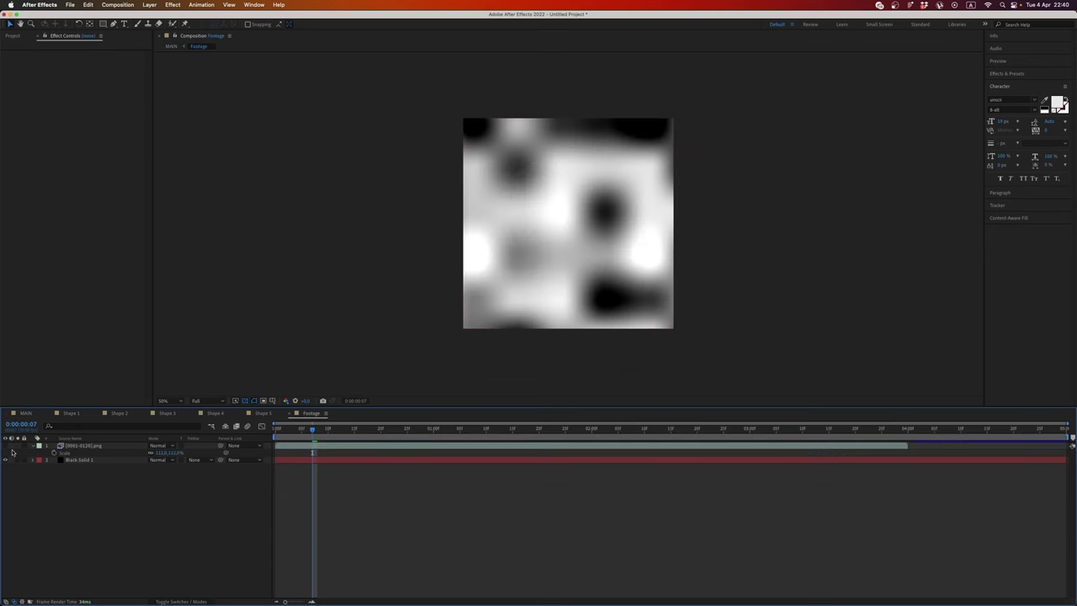
pyautogui.press('Tab')
pyautogui.click(37, 476)
pyautogui.press('space')
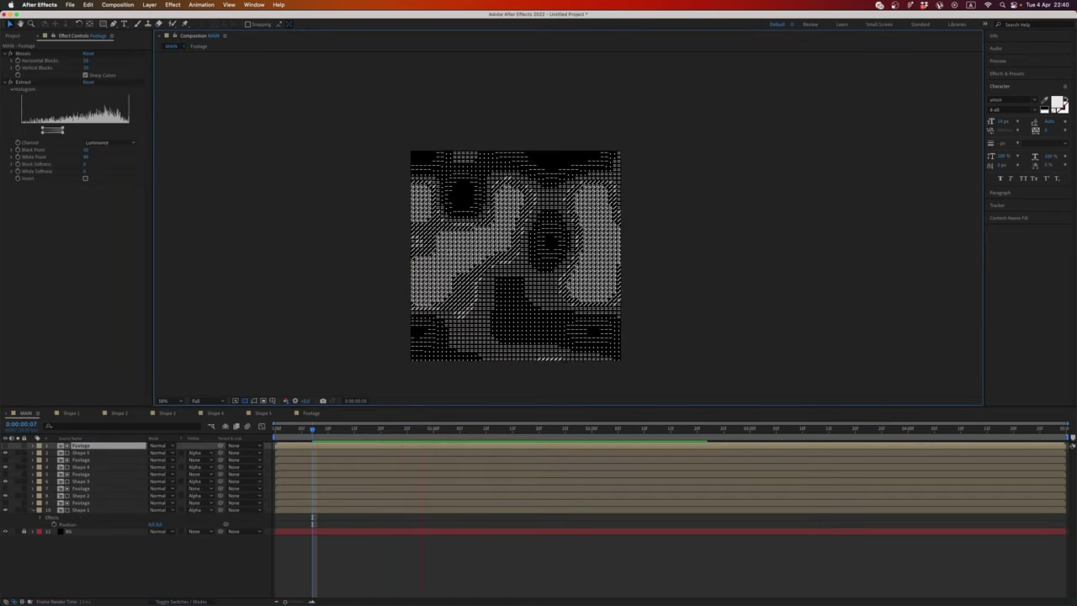
pyautogui.moveTo(311, 431); pyautogui.dragTo(342, 433)
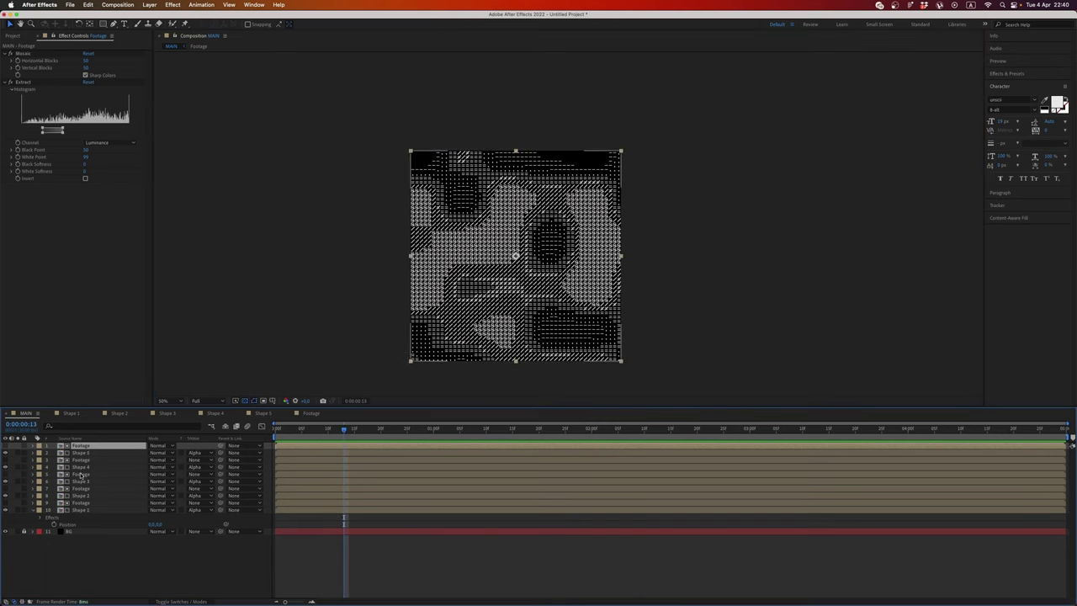
# Add an adjustment layer above all layers in MAIN and apply the Tint effect to it.
pyautogui.click(91, 552)
pyautogui.press('super+alt+y')
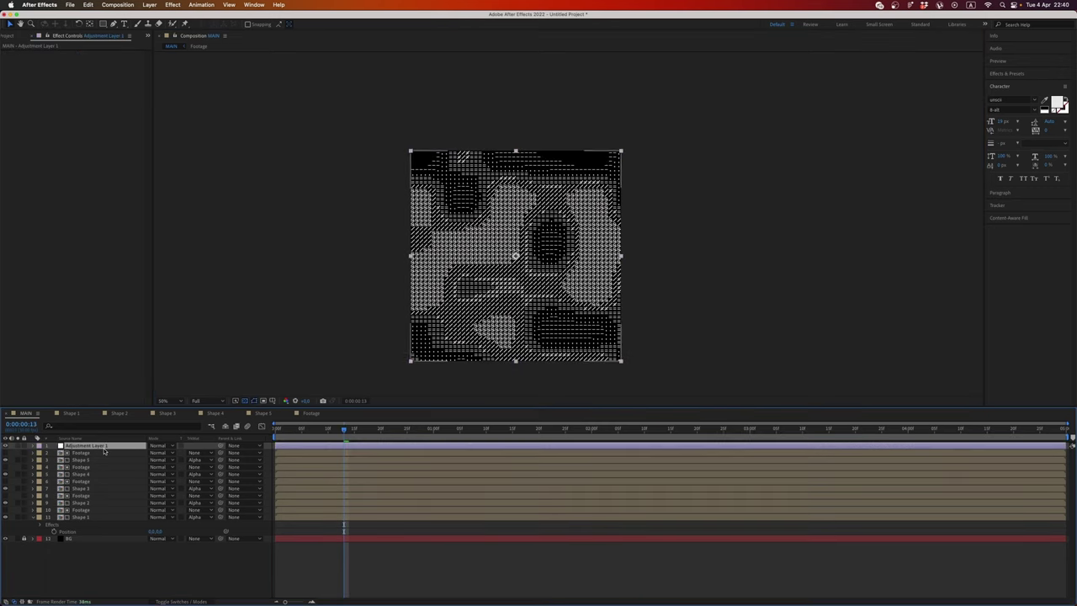
pyautogui.press('space')
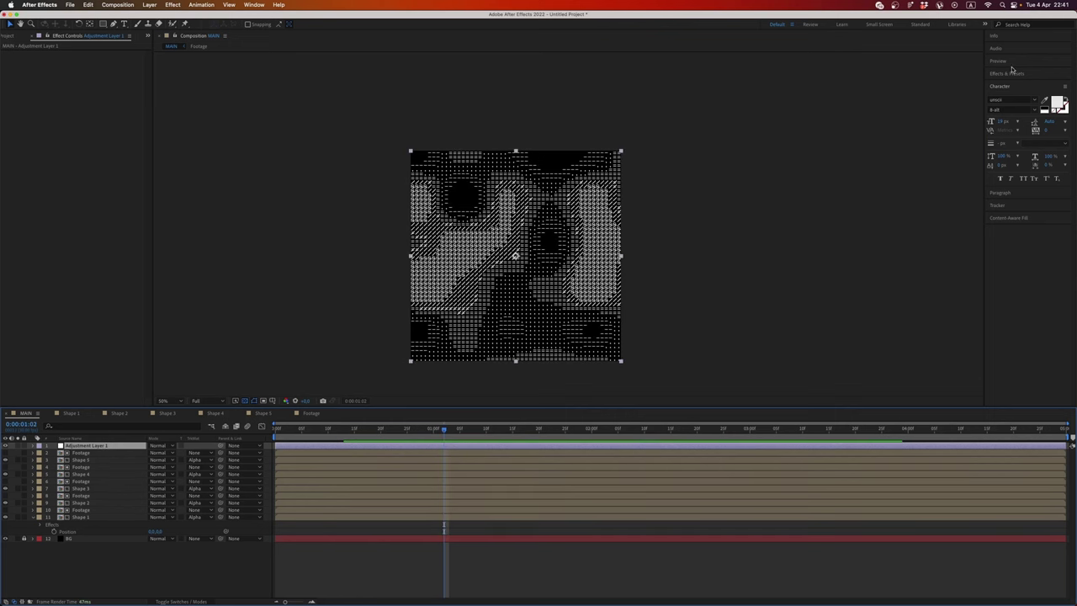
pyautogui.click(1011, 72)
pyautogui.write('tint')
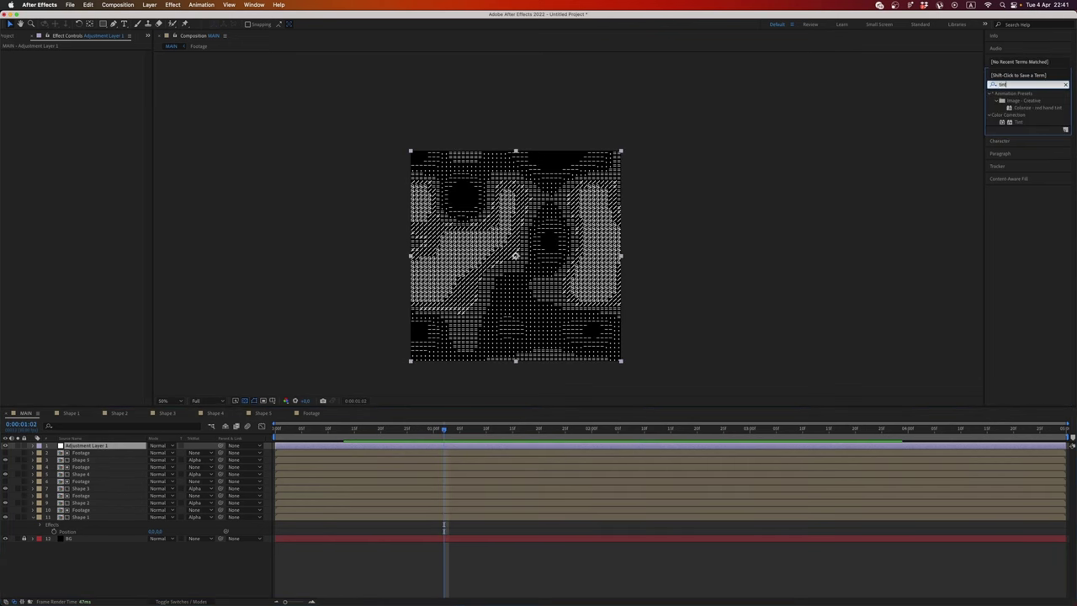
pyautogui.moveTo(345, 93); pyautogui.dragTo(76, 71)
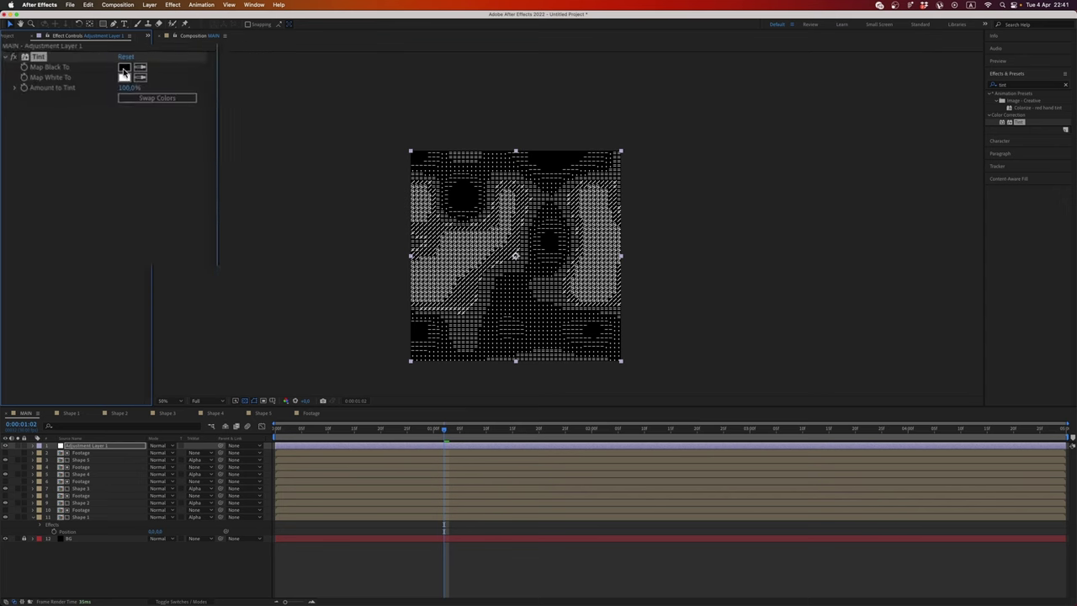
# Set the Tint effect's Map Black To colour to red FF2C2C.
pyautogui.click(89, 62)
pyautogui.moveTo(551, 229); pyautogui.dragTo(215, 292)
pyautogui.click(228, 292)
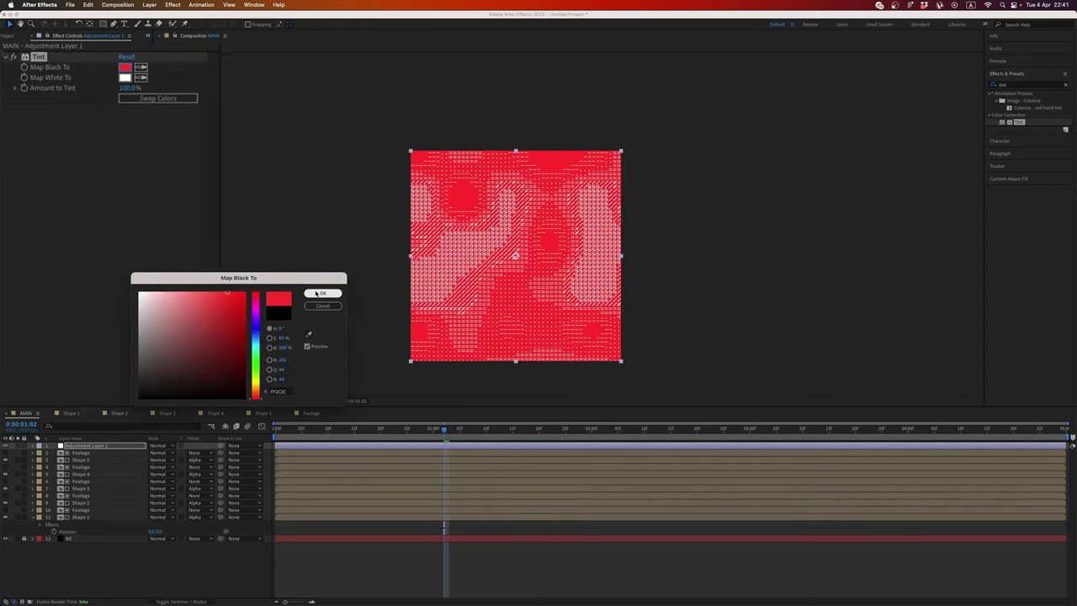
pyautogui.click(321, 294)
# Set the Tint effect's Map White To colour to black and swap the two tint colours.
pyautogui.click(125, 78)
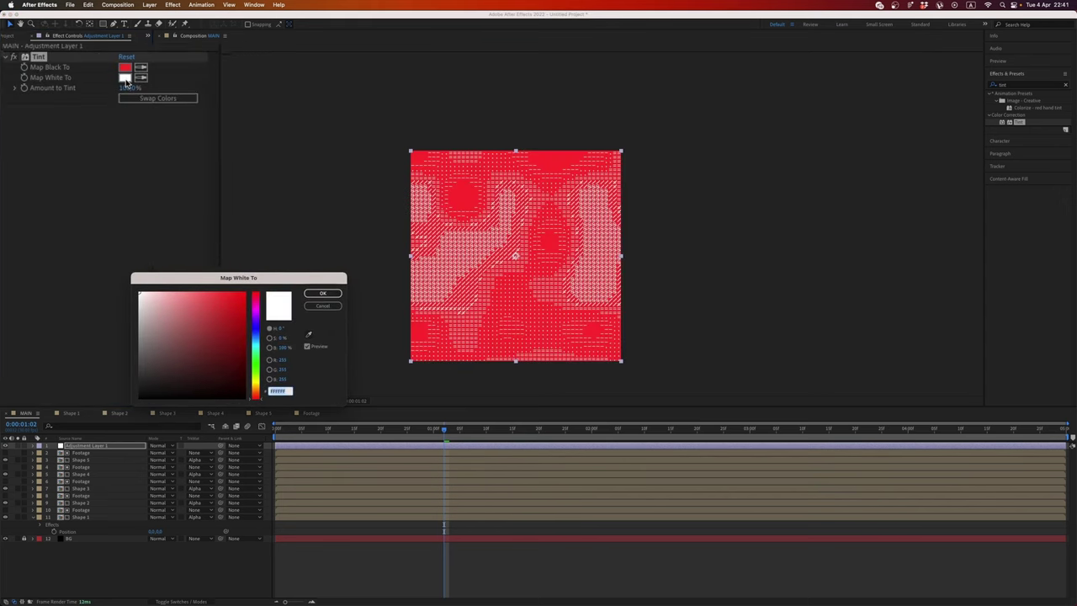
pyautogui.click(166, 388)
pyautogui.click(322, 294)
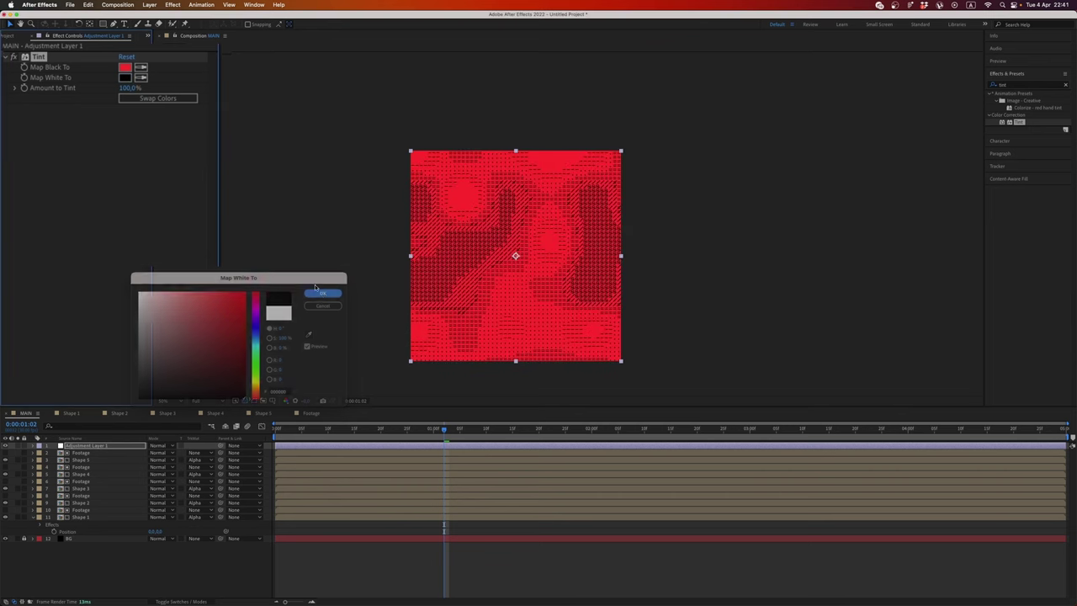
pyautogui.click(141, 99)
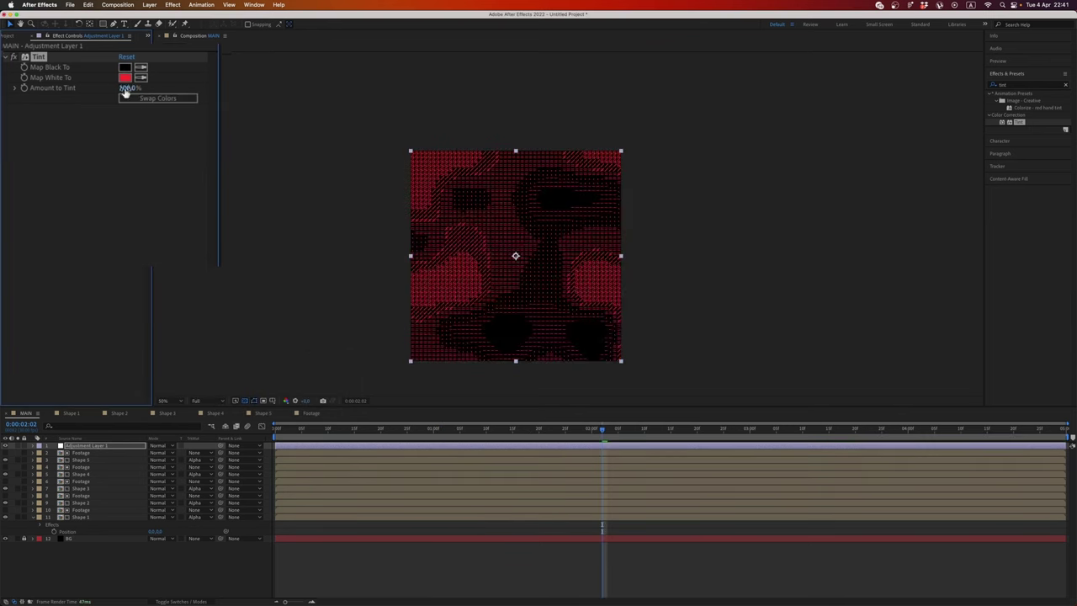
# Change the Tint effect's Map White To colour to bright green.
pyautogui.click(125, 78)
pyautogui.click(254, 375)
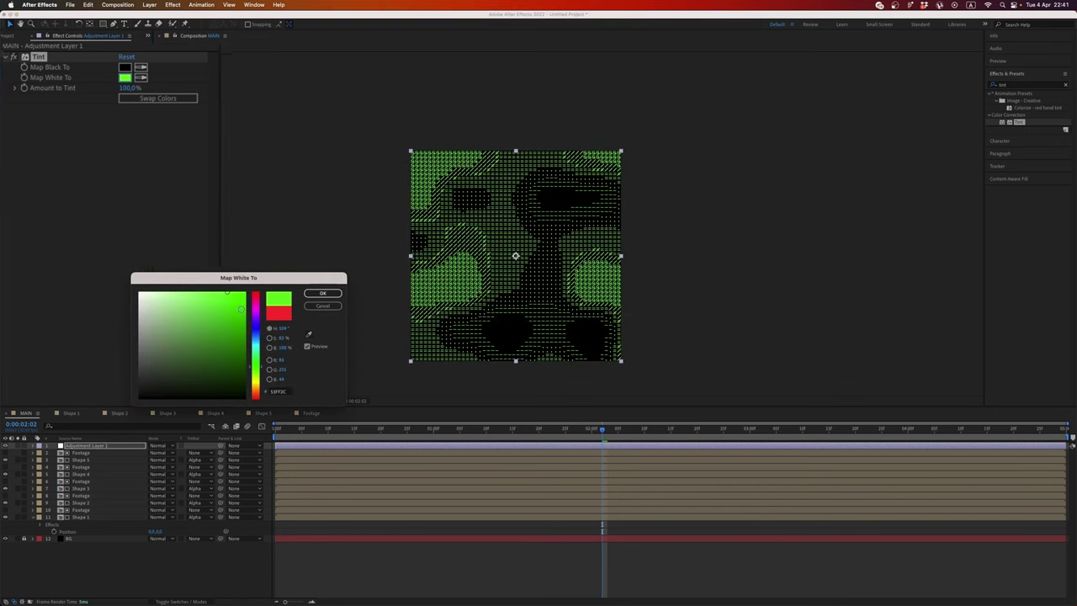
pyautogui.click(321, 293)
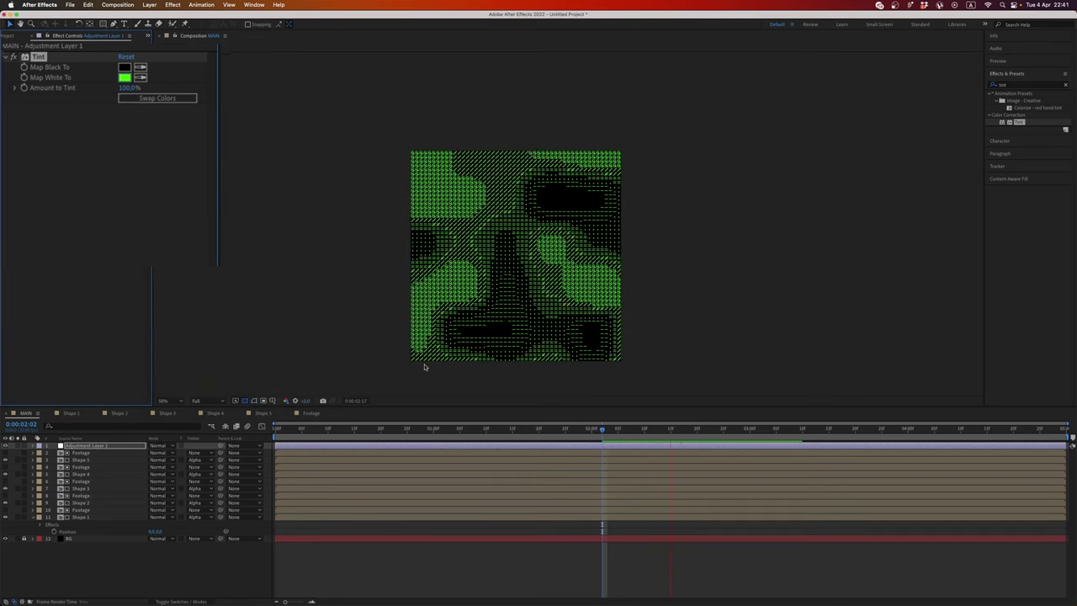